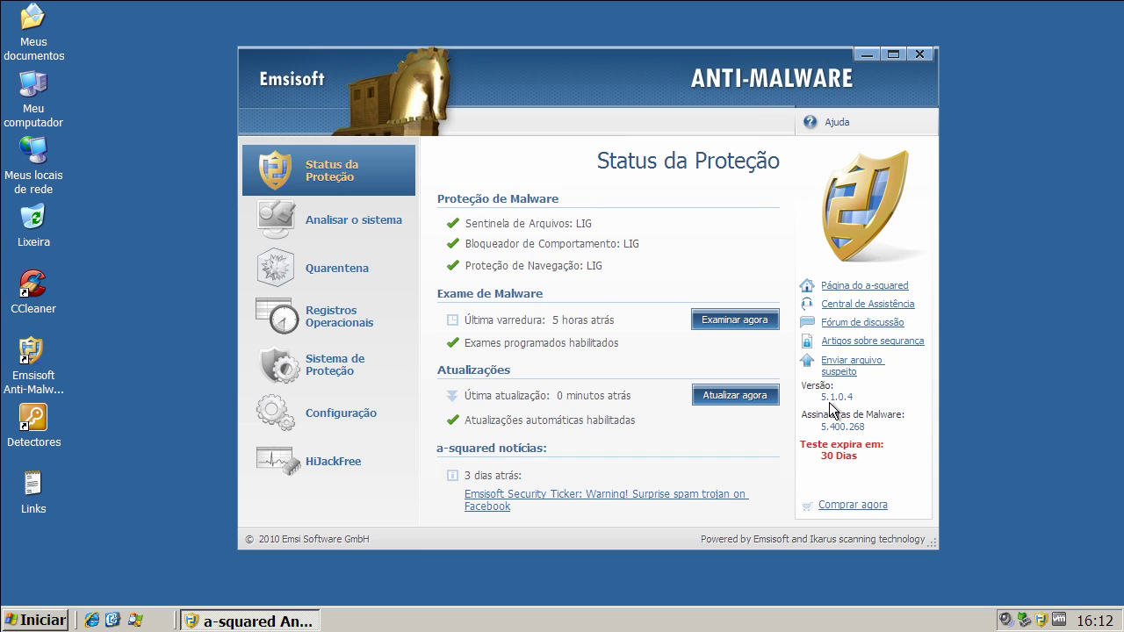
Review the Sentinela de Arquivos configuration along with the application rules, Navegação and site rules settings, and return to the protection status.
{"action": "mouse_move", "coordinate": [832, 407]}
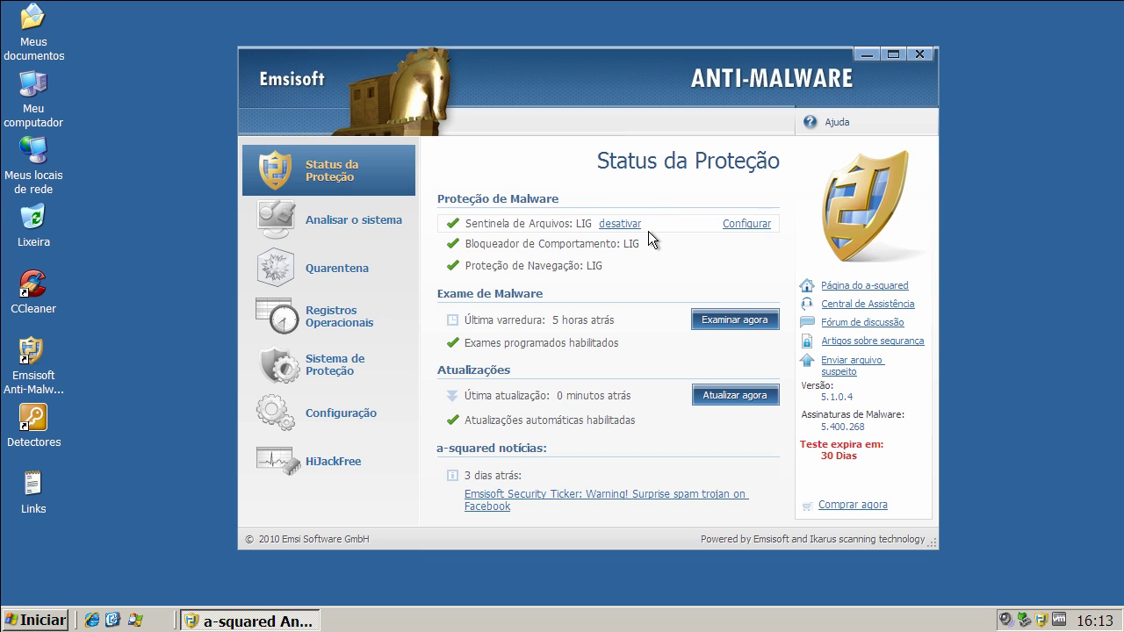
{"action": "mouse_move", "coordinate": [476, 231]}
{"action": "left_click", "coordinate": [764, 228]}
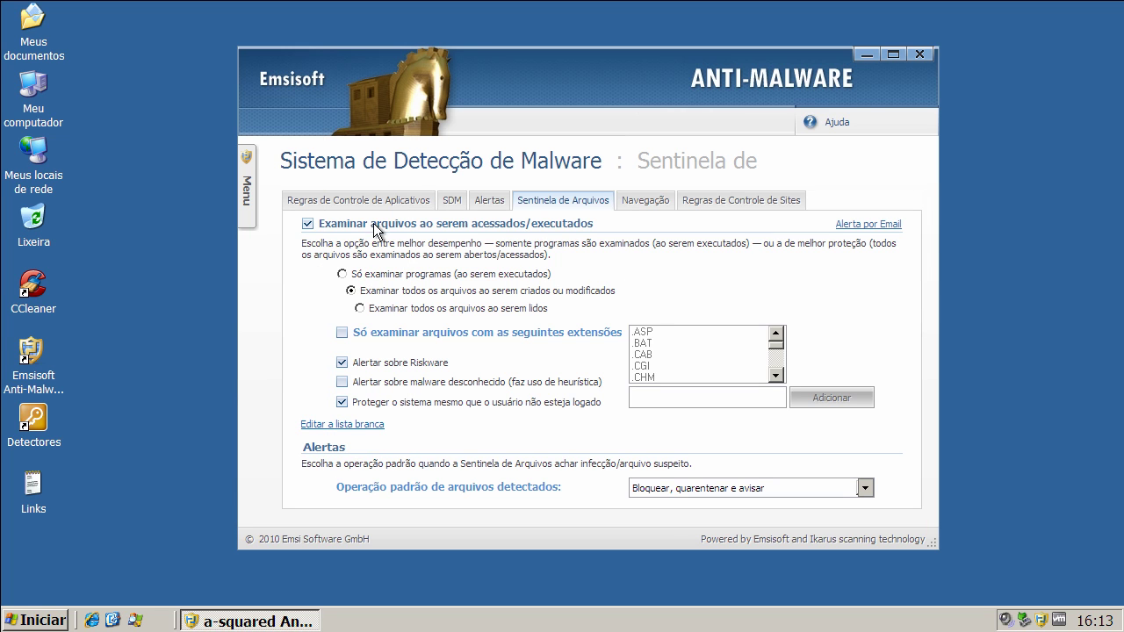
{"action": "left_click", "coordinate": [370, 201]}
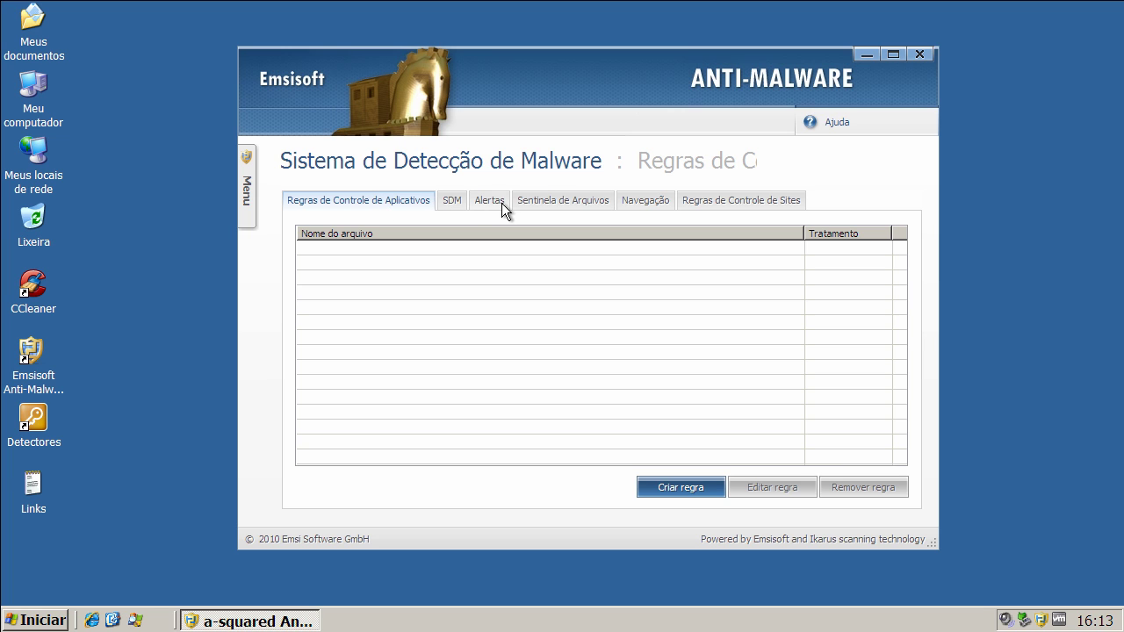
{"action": "left_click", "coordinate": [579, 202]}
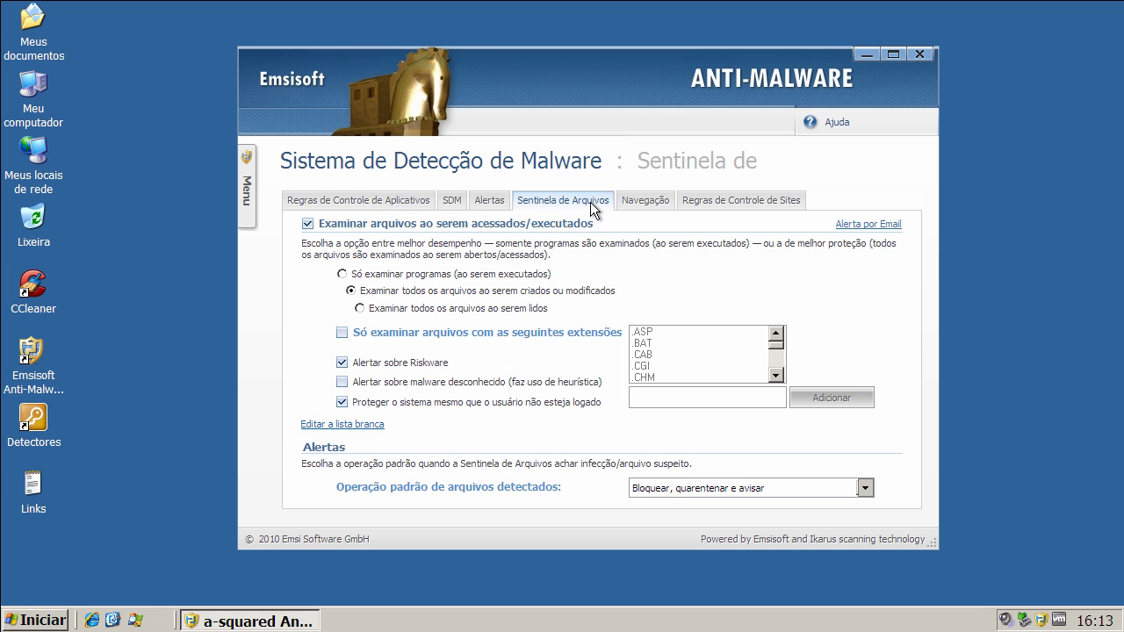
{"action": "left_click", "coordinate": [629, 202]}
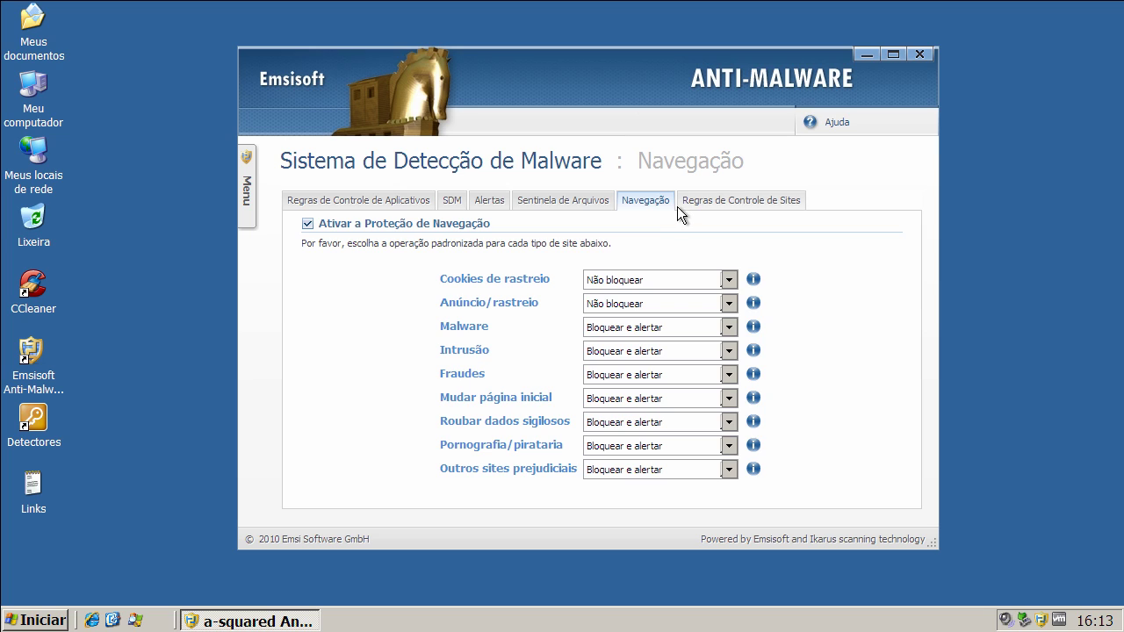
{"action": "left_click", "coordinate": [692, 201]}
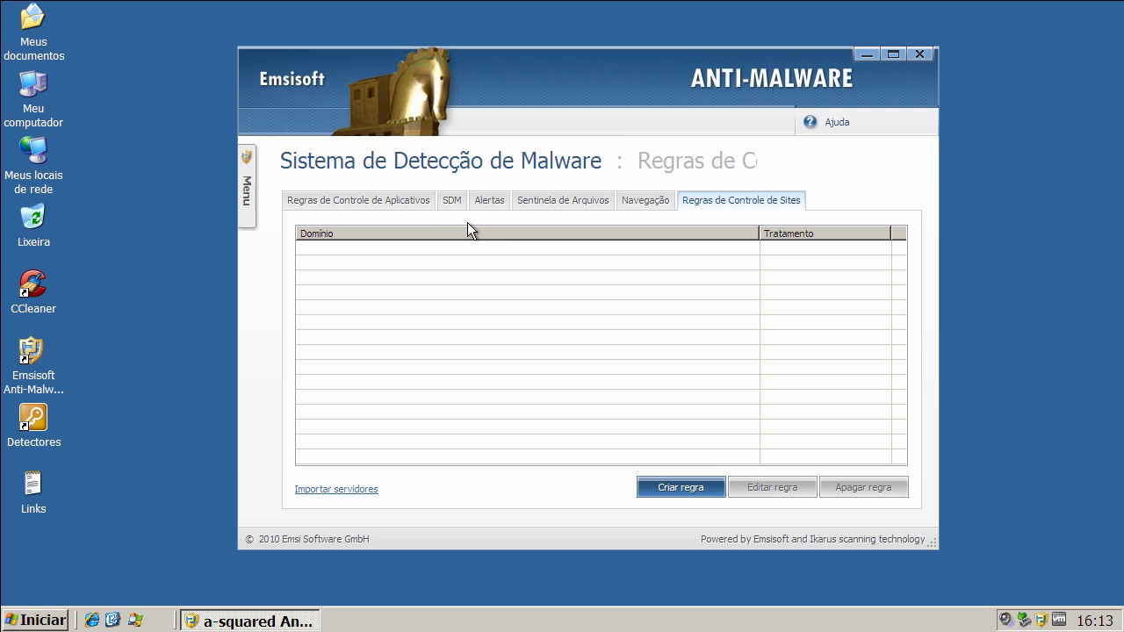
{"action": "left_click", "coordinate": [411, 204]}
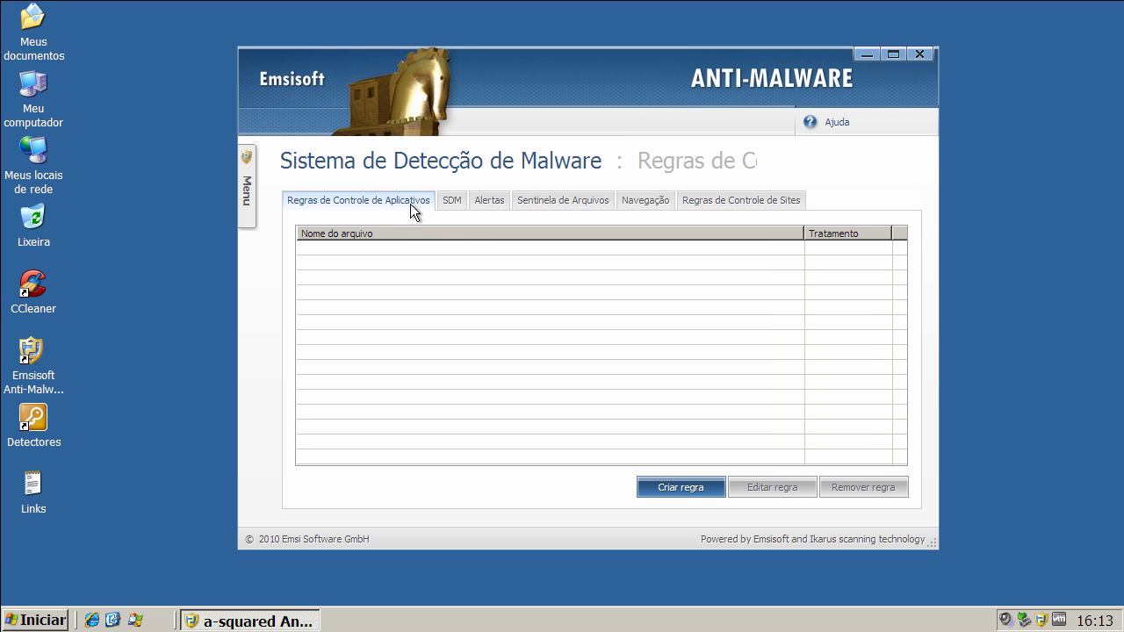
{"action": "mouse_move", "coordinate": [252, 167]}
{"action": "left_click", "coordinate": [302, 197]}
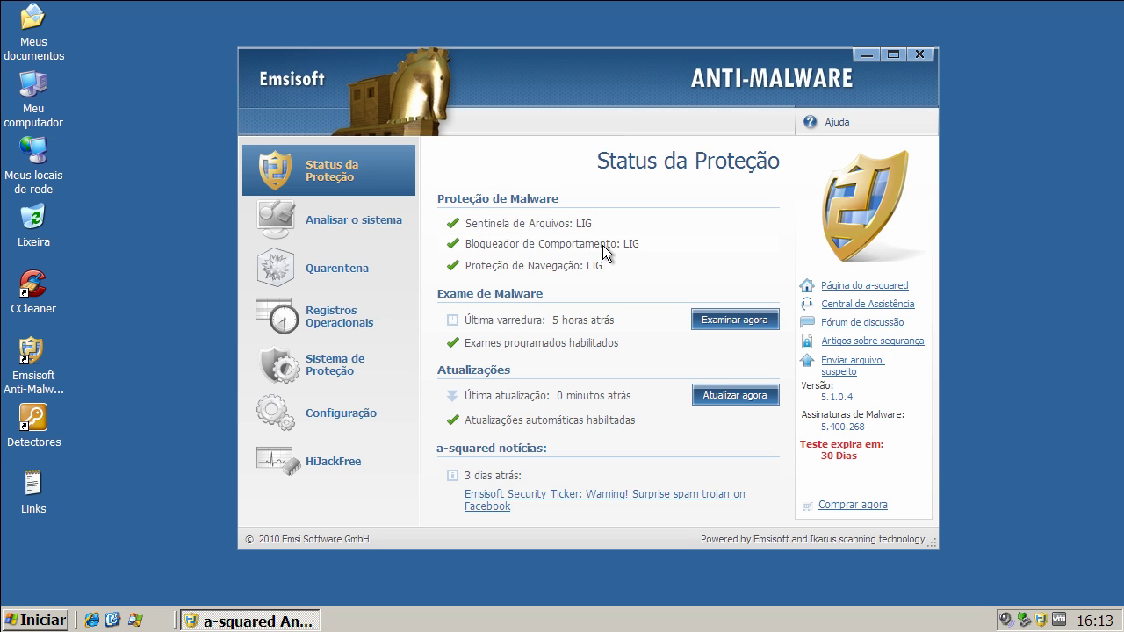
Review the Bloqueador de Comportamento configuration, including the SDM monitoring list and the alert settings, and return to the protection status.
{"action": "mouse_move", "coordinate": [672, 251]}
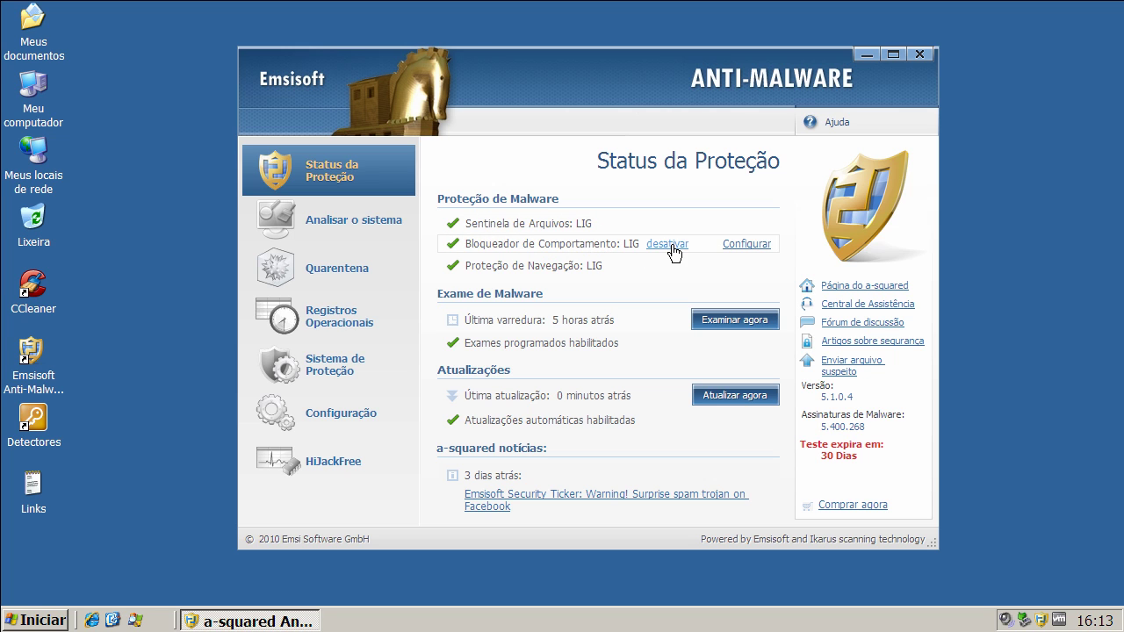
{"action": "left_click", "coordinate": [753, 249]}
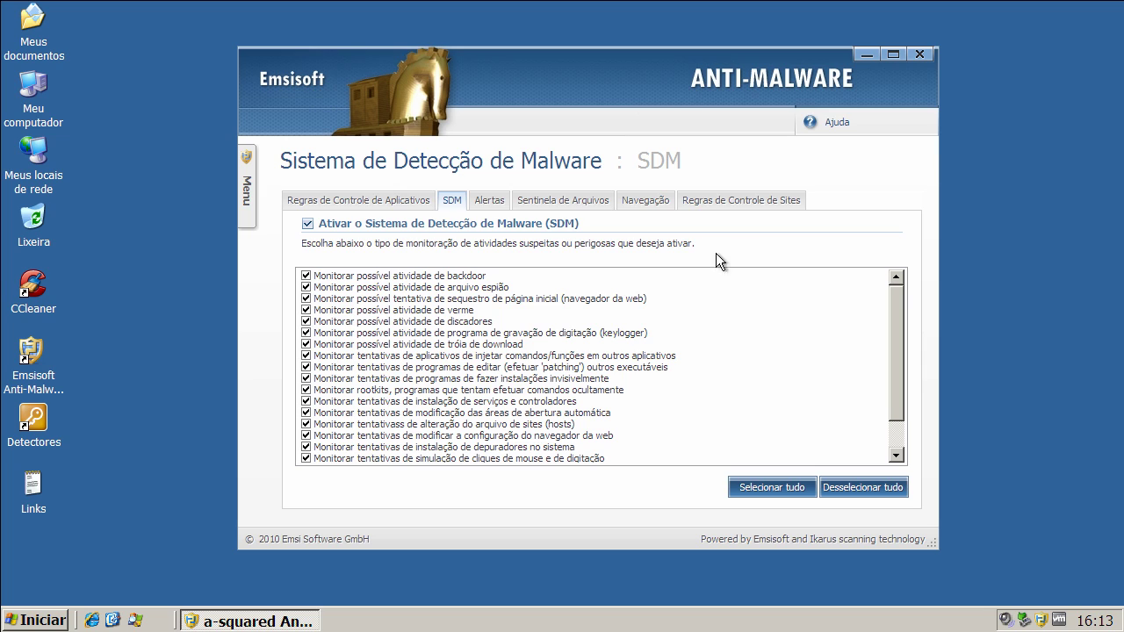
{"action": "left_click", "coordinate": [338, 201]}
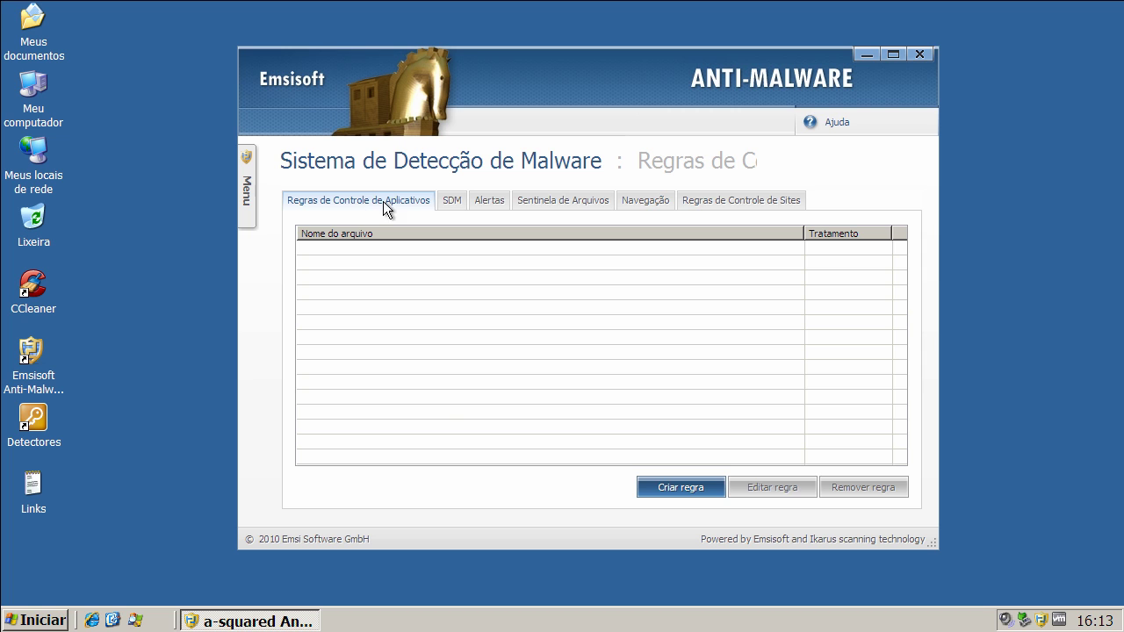
{"action": "left_click", "coordinate": [495, 202]}
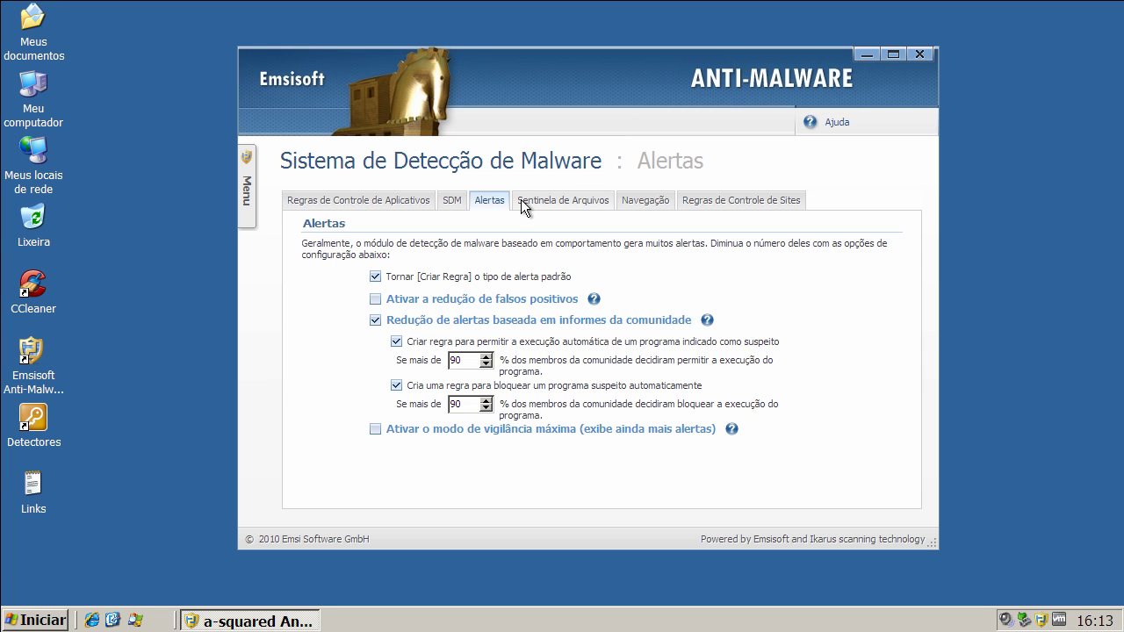
{"action": "left_click", "coordinate": [578, 199]}
{"action": "left_click", "coordinate": [650, 199]}
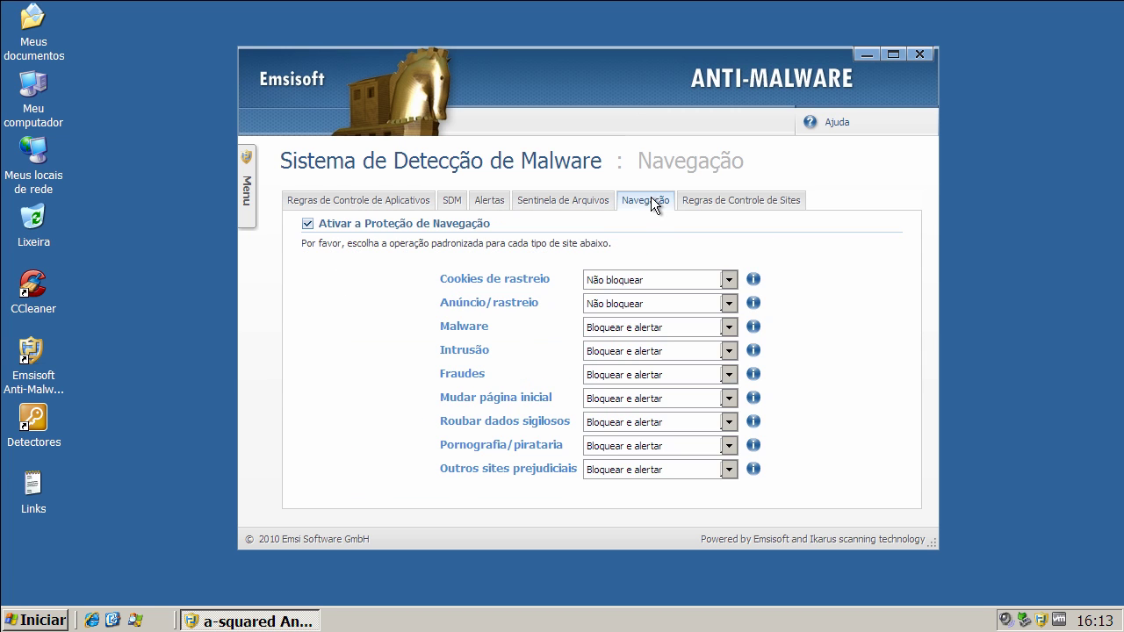
{"action": "left_click", "coordinate": [694, 202]}
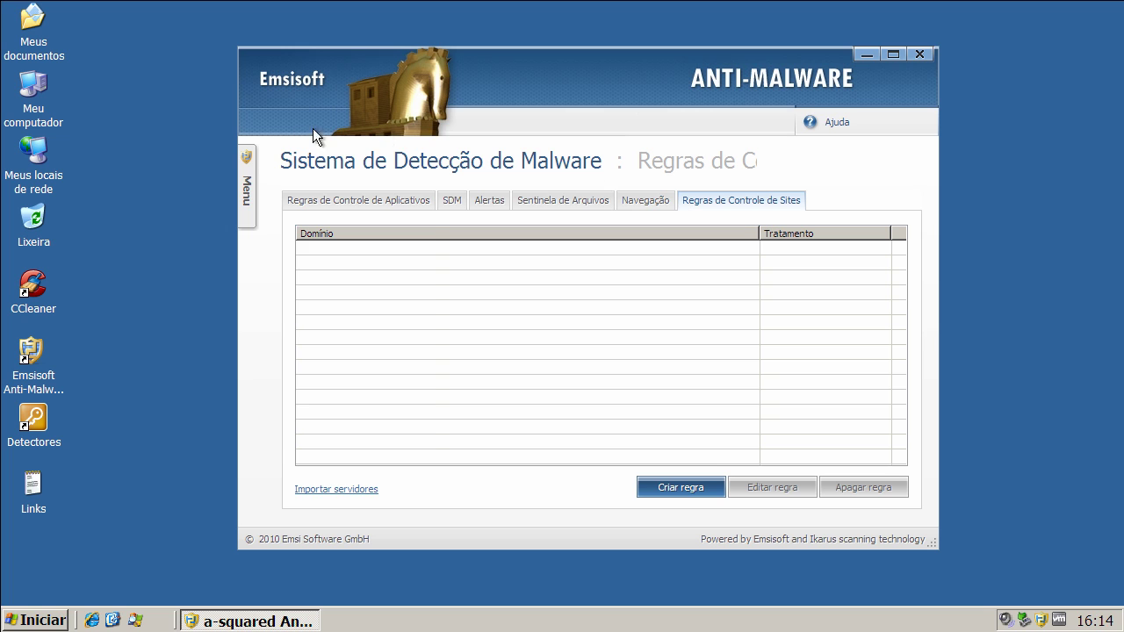
{"action": "mouse_move", "coordinate": [246, 155]}
{"action": "left_click", "coordinate": [304, 187]}
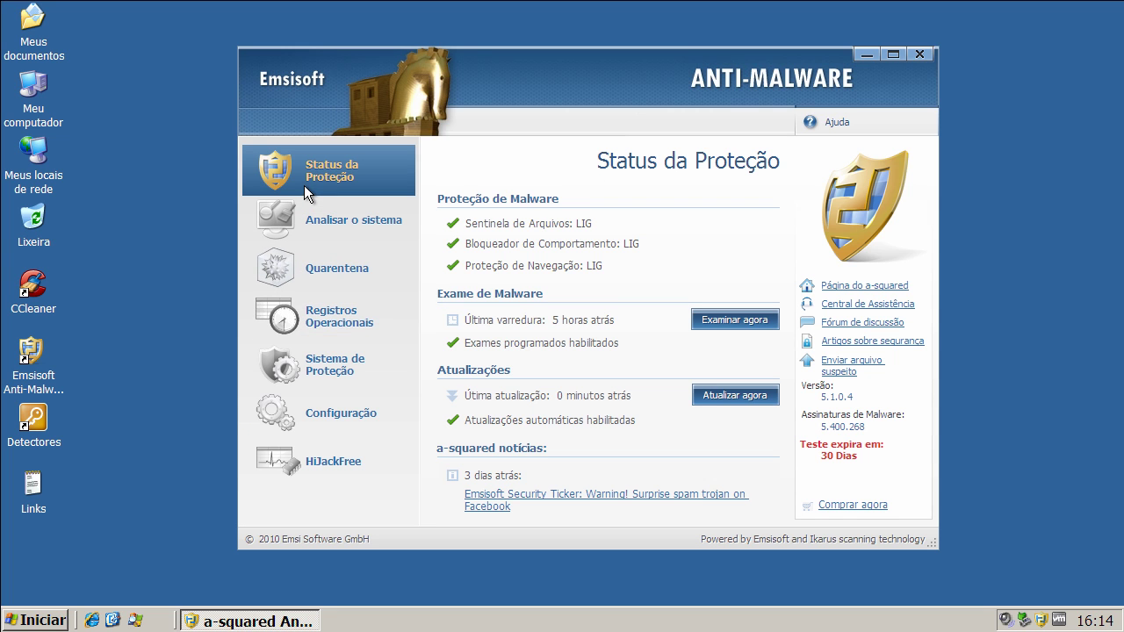
Review the Proteção de Navegação configuration and its neighbouring settings pages, and return to the protection status.
{"action": "mouse_move", "coordinate": [504, 268]}
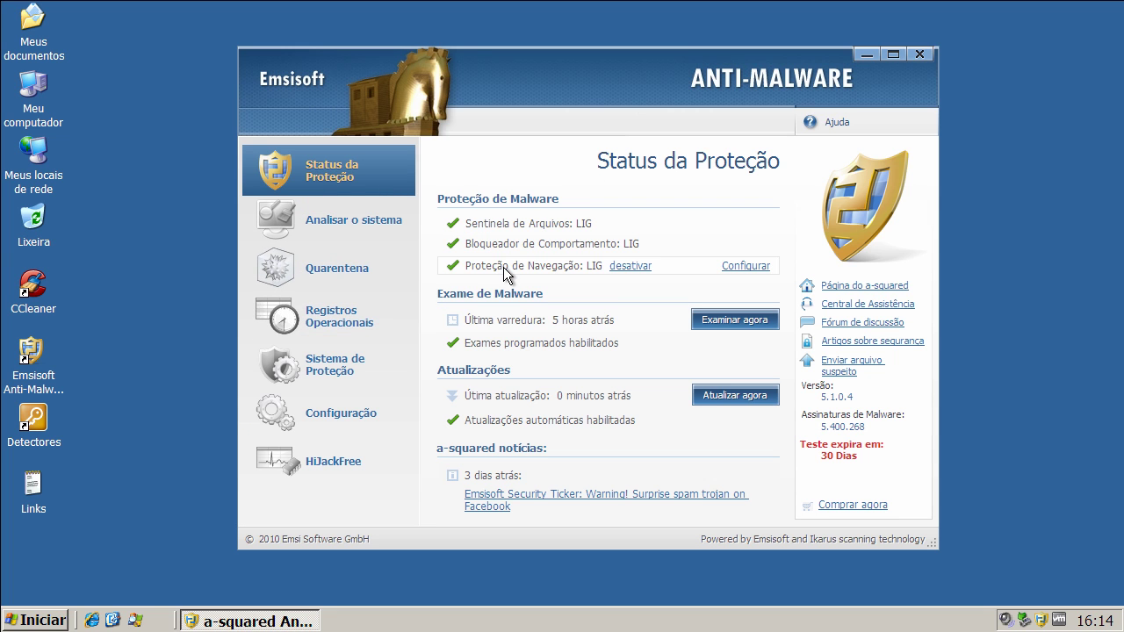
{"action": "left_click", "coordinate": [751, 267]}
{"action": "left_click", "coordinate": [366, 198]}
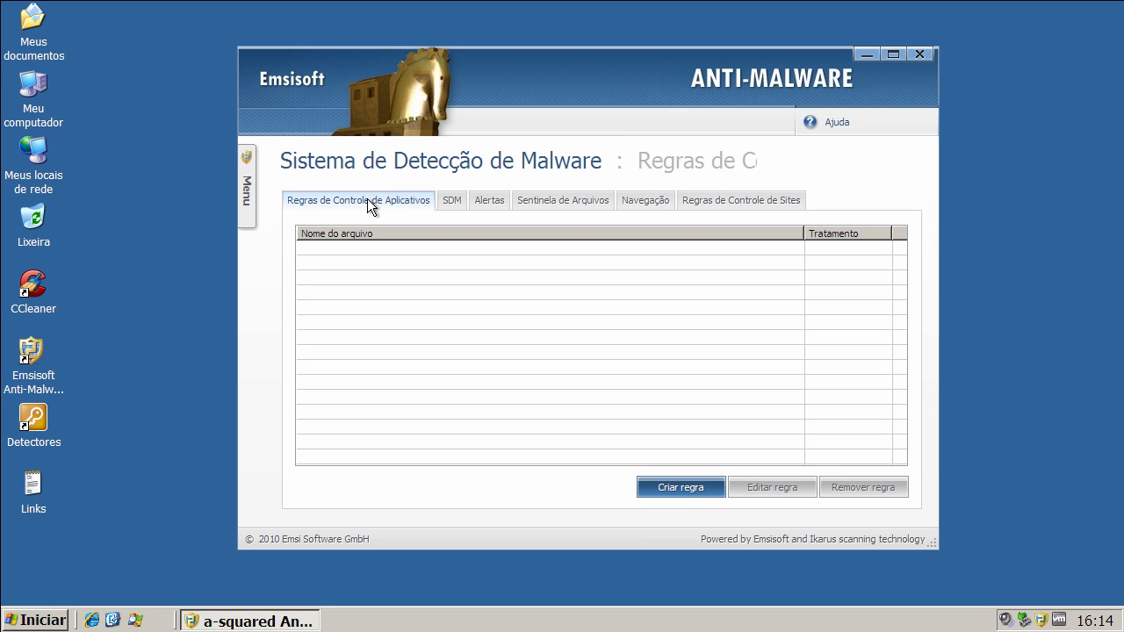
{"action": "left_click", "coordinate": [452, 201]}
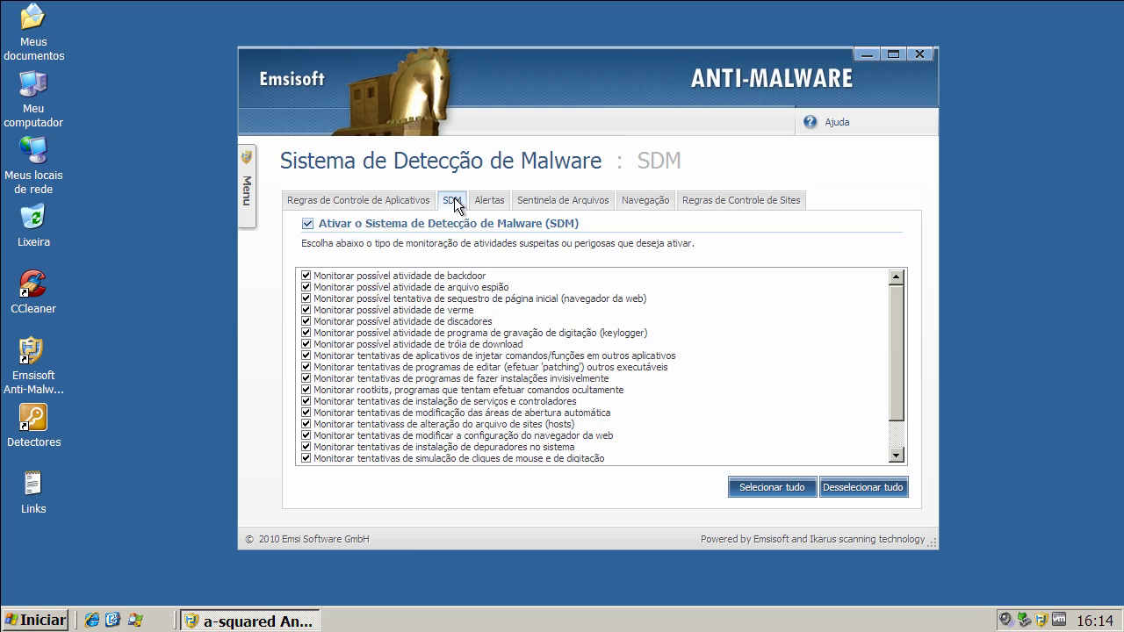
{"action": "left_click", "coordinate": [542, 209]}
{"action": "left_click", "coordinate": [668, 207]}
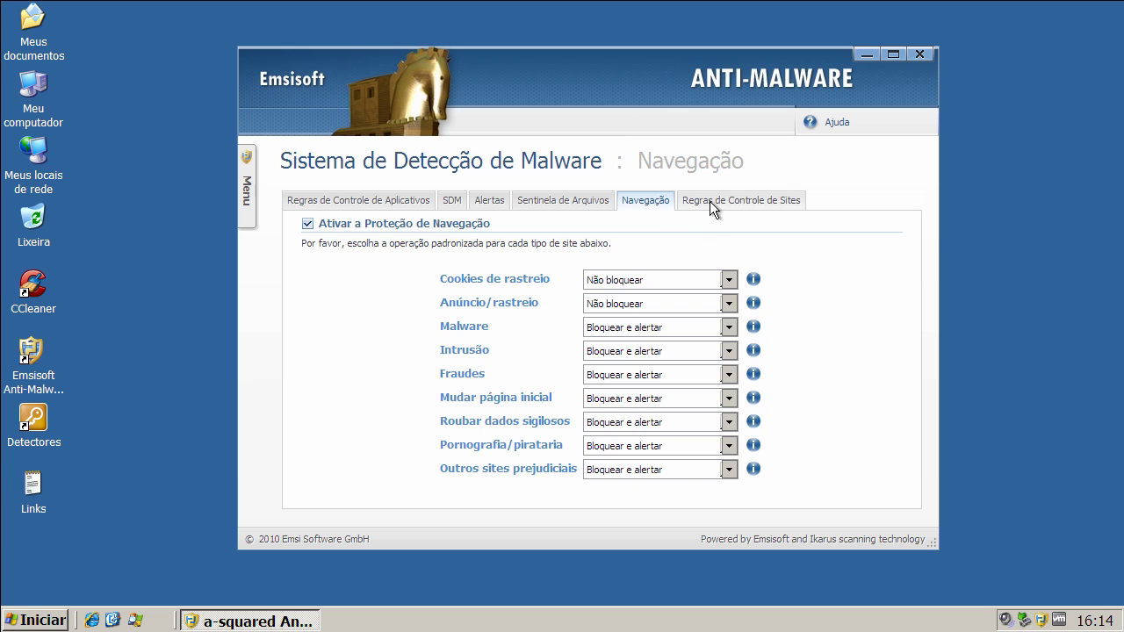
{"action": "left_click", "coordinate": [712, 204]}
{"action": "left_click", "coordinate": [248, 176]}
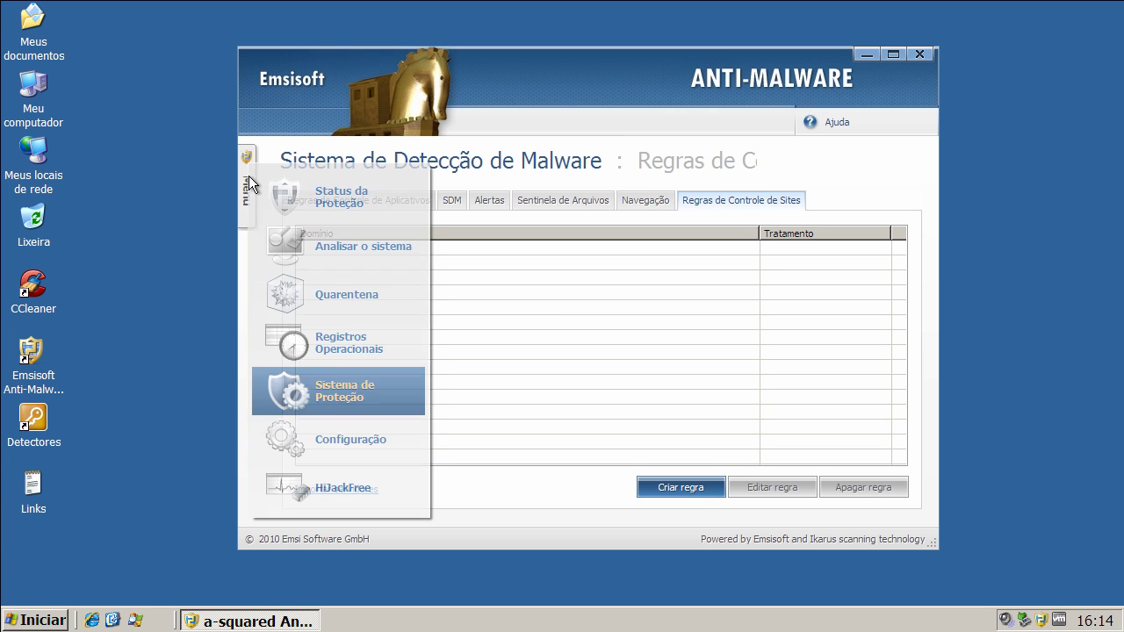
{"action": "left_click", "coordinate": [314, 180]}
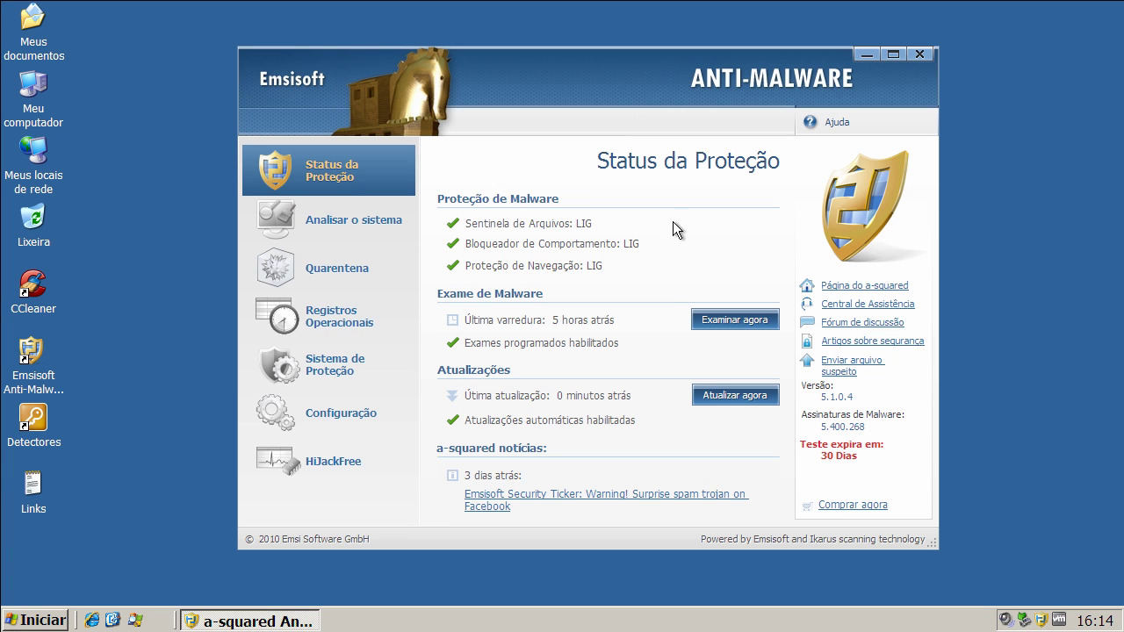
Run an online update of the malware protection, return to the protection status and close the program window.
{"action": "left_click", "coordinate": [741, 394]}
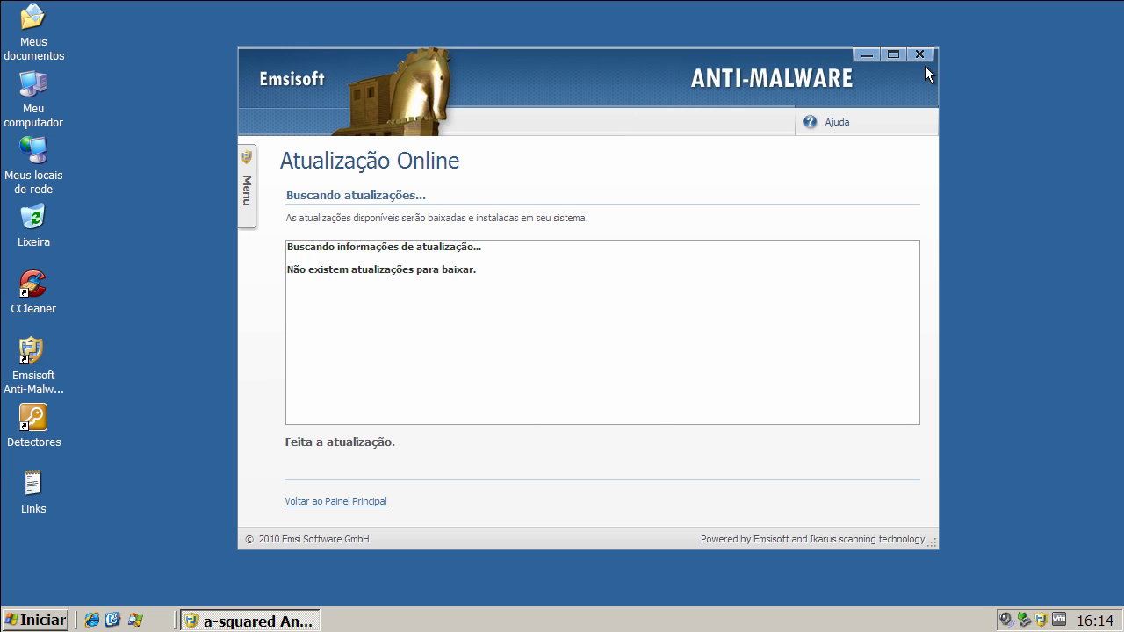
{"action": "left_click", "coordinate": [249, 172]}
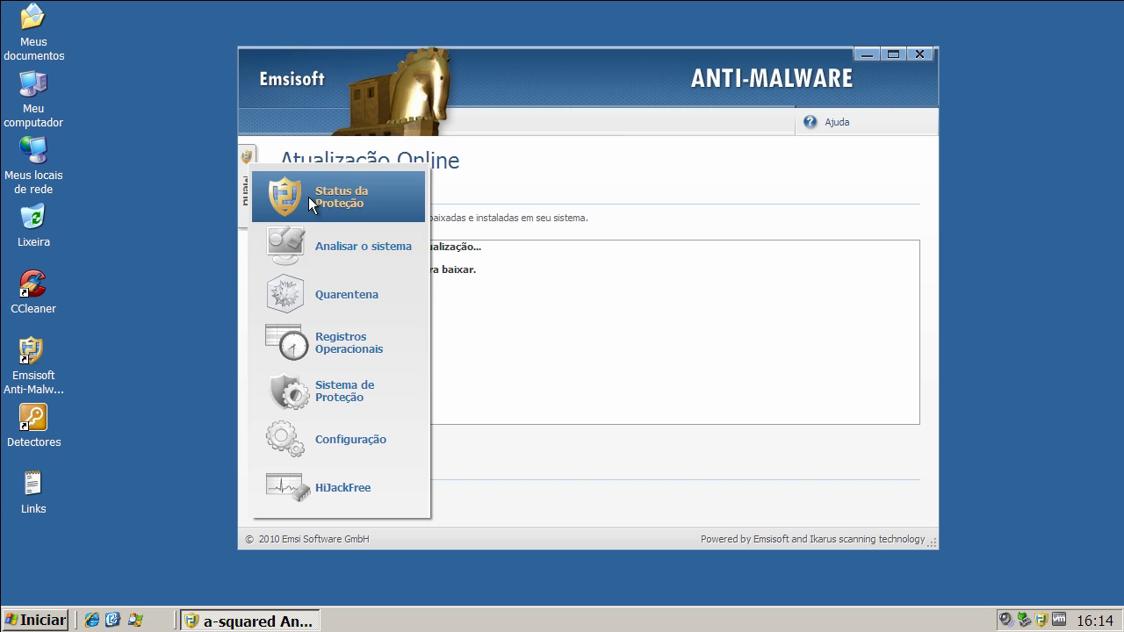
{"action": "left_click", "coordinate": [250, 217]}
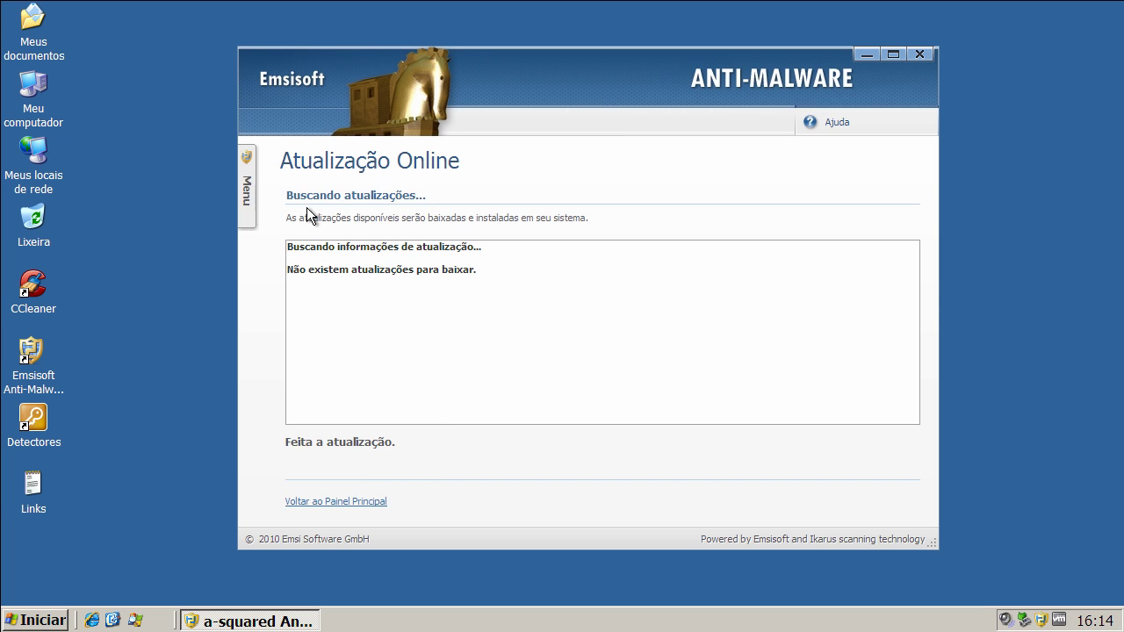
{"action": "left_click", "coordinate": [251, 189]}
{"action": "left_click", "coordinate": [302, 261]}
{"action": "left_click", "coordinate": [248, 188]}
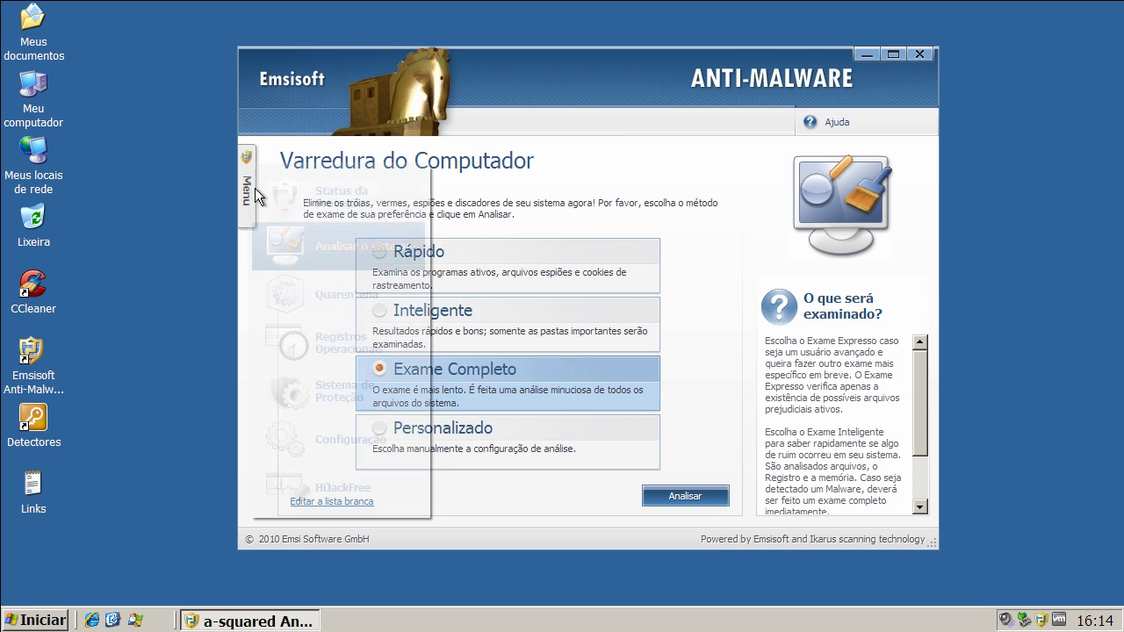
{"action": "left_click", "coordinate": [306, 172]}
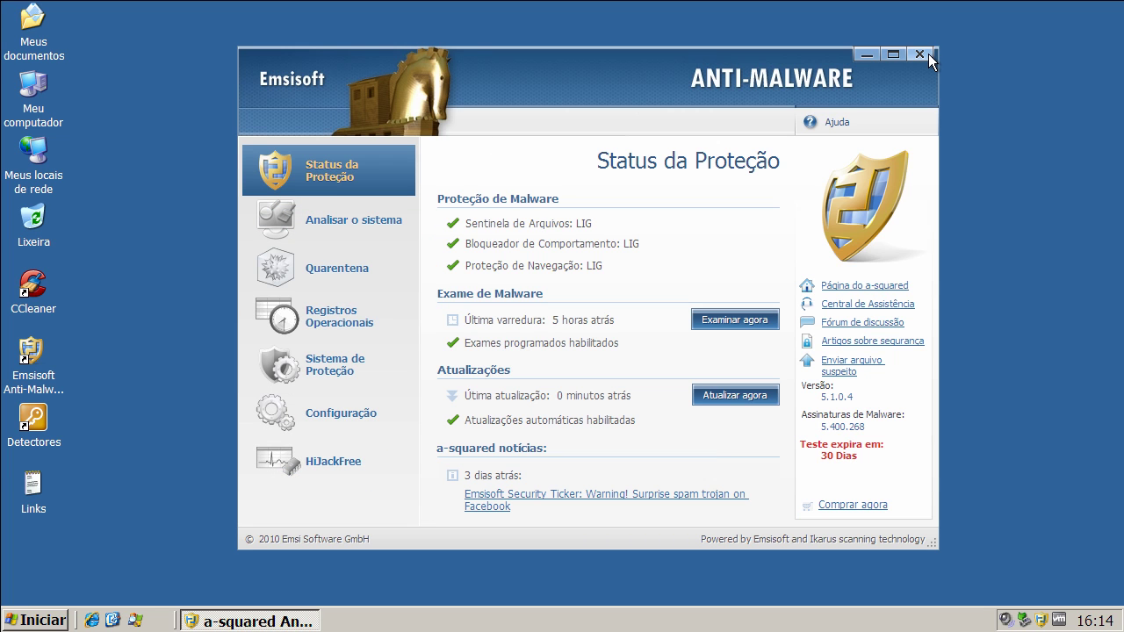
{"action": "left_click", "coordinate": [919, 55]}
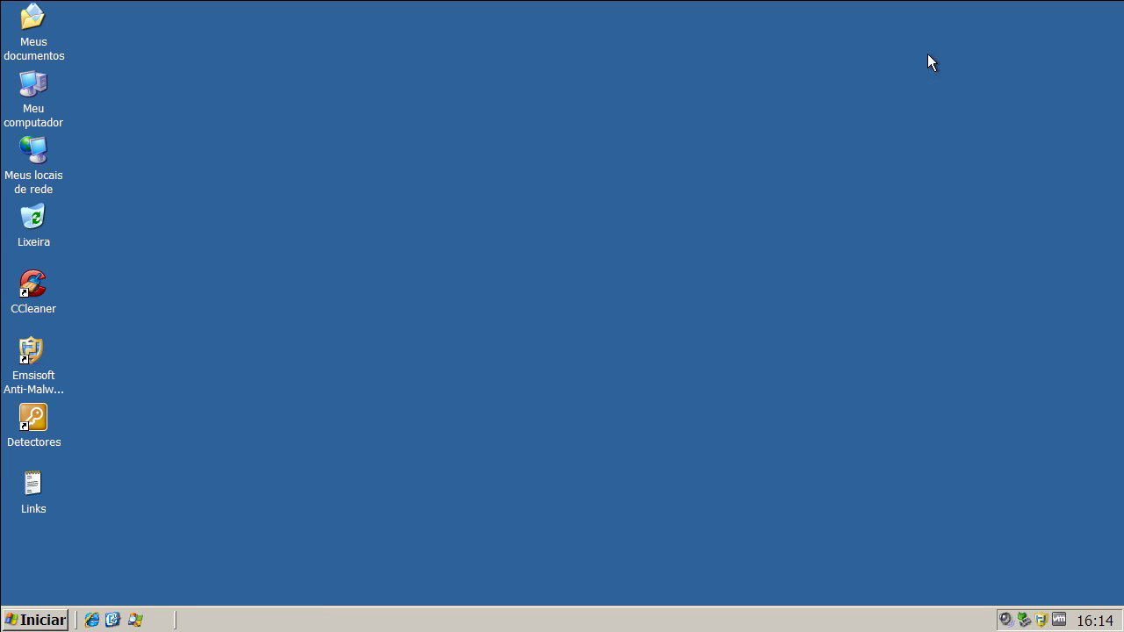
Switch to Process Explorer, examine the memory working set of a2guard.exe and a2service.exe, and minimize the window.
{"action": "left_click", "coordinate": [136, 619]}
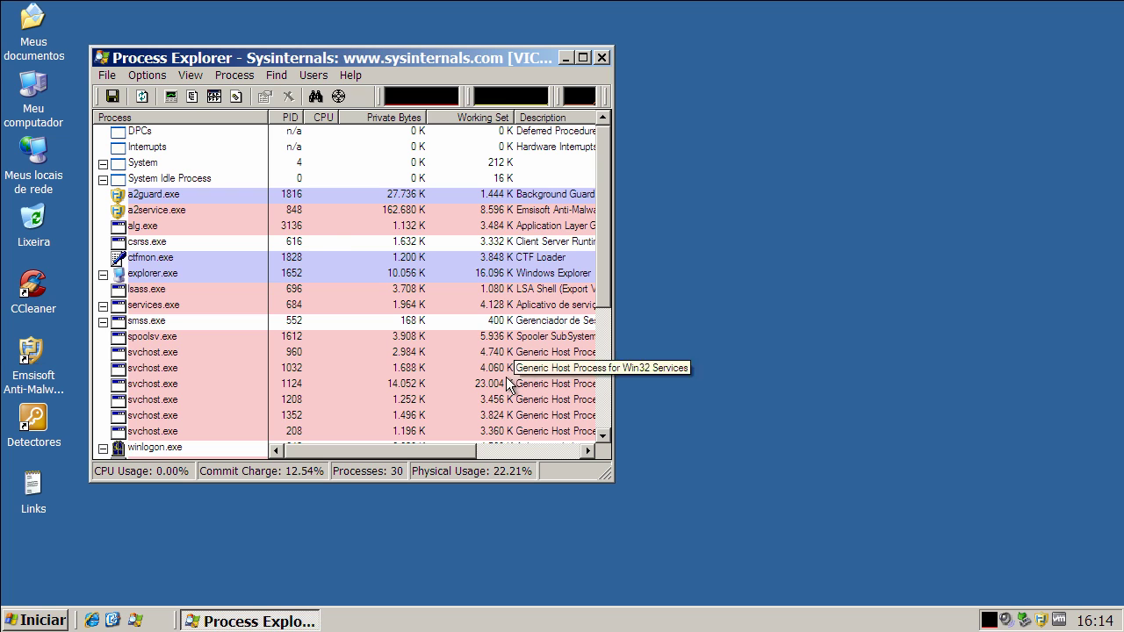
{"action": "left_click_drag", "start_coordinate": [442, 448], "coordinate": [542, 460]}
{"action": "left_click", "coordinate": [343, 198]}
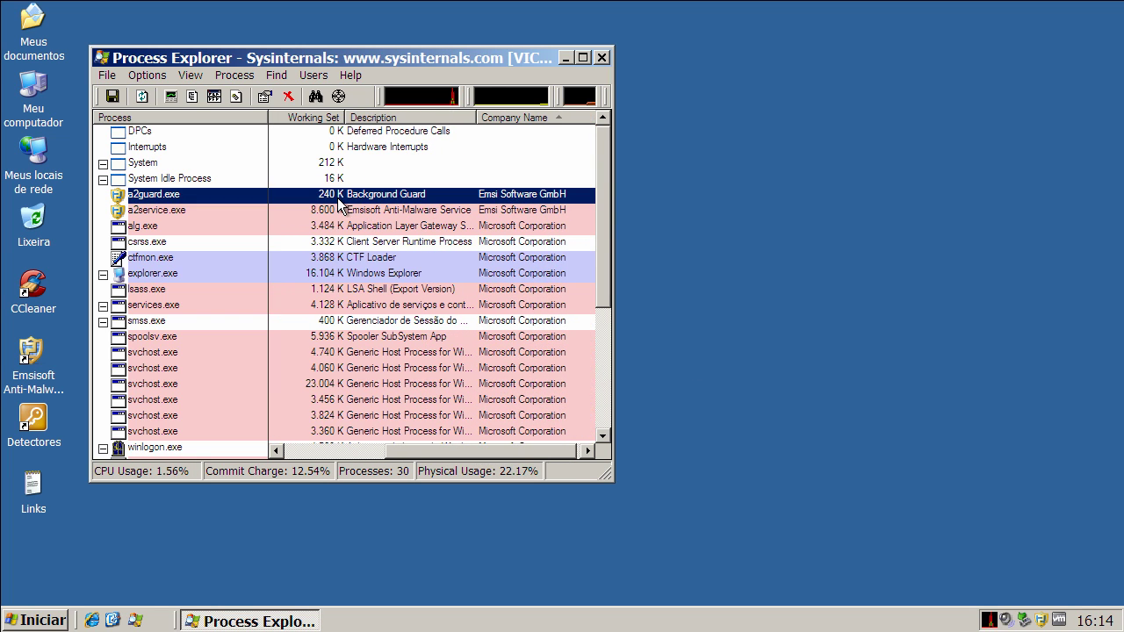
{"action": "left_click", "coordinate": [330, 214]}
{"action": "left_click", "coordinate": [333, 197]}
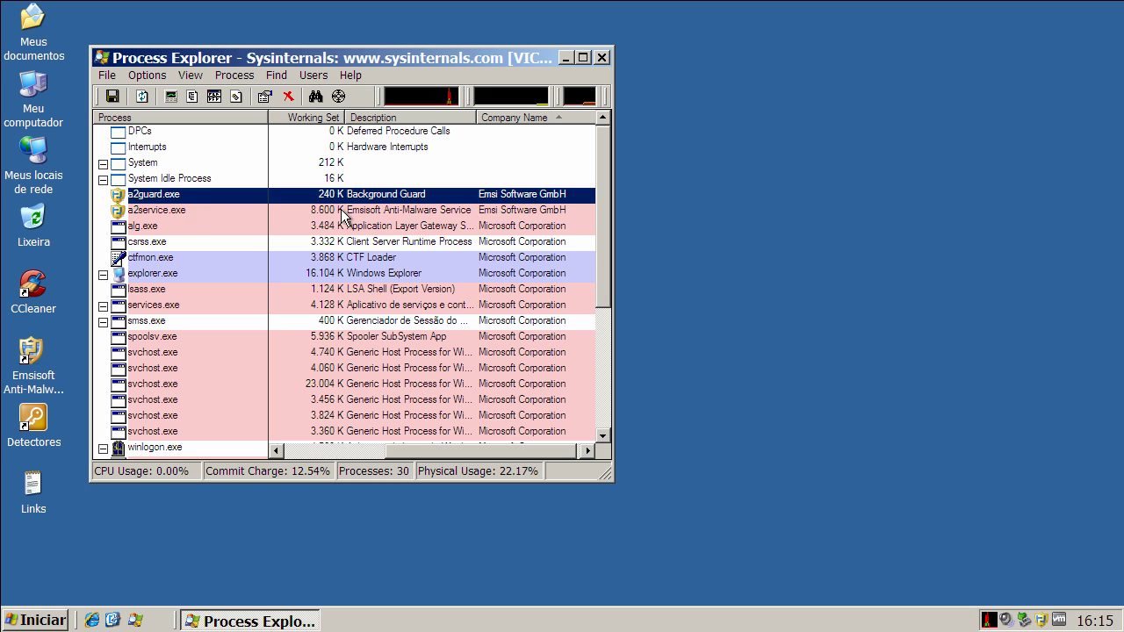
{"action": "left_click", "coordinate": [347, 213]}
{"action": "left_click", "coordinate": [348, 197]}
{"action": "left_click", "coordinate": [349, 214]}
{"action": "left_click", "coordinate": [348, 198]}
{"action": "left_click", "coordinate": [349, 211]}
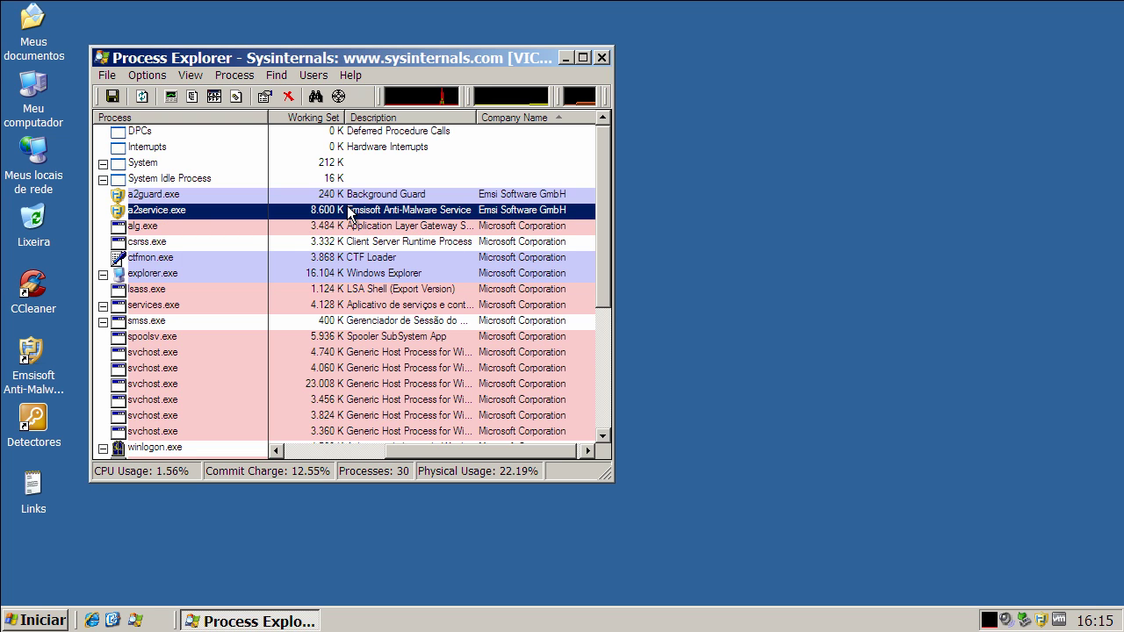
{"action": "left_click", "coordinate": [353, 199]}
{"action": "left_click", "coordinate": [355, 213]}
{"action": "left_click", "coordinate": [349, 199]}
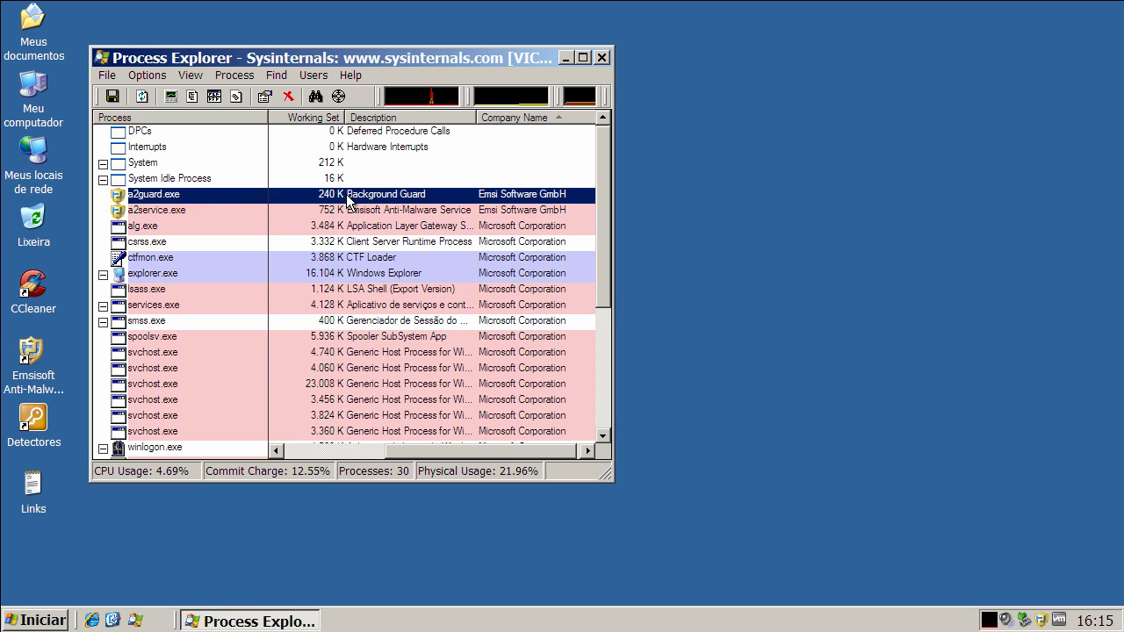
{"action": "left_click", "coordinate": [348, 204]}
{"action": "left_click", "coordinate": [348, 198]}
{"action": "left_click", "coordinate": [339, 210]}
{"action": "left_click", "coordinate": [339, 199]}
{"action": "left_click", "coordinate": [338, 211]}
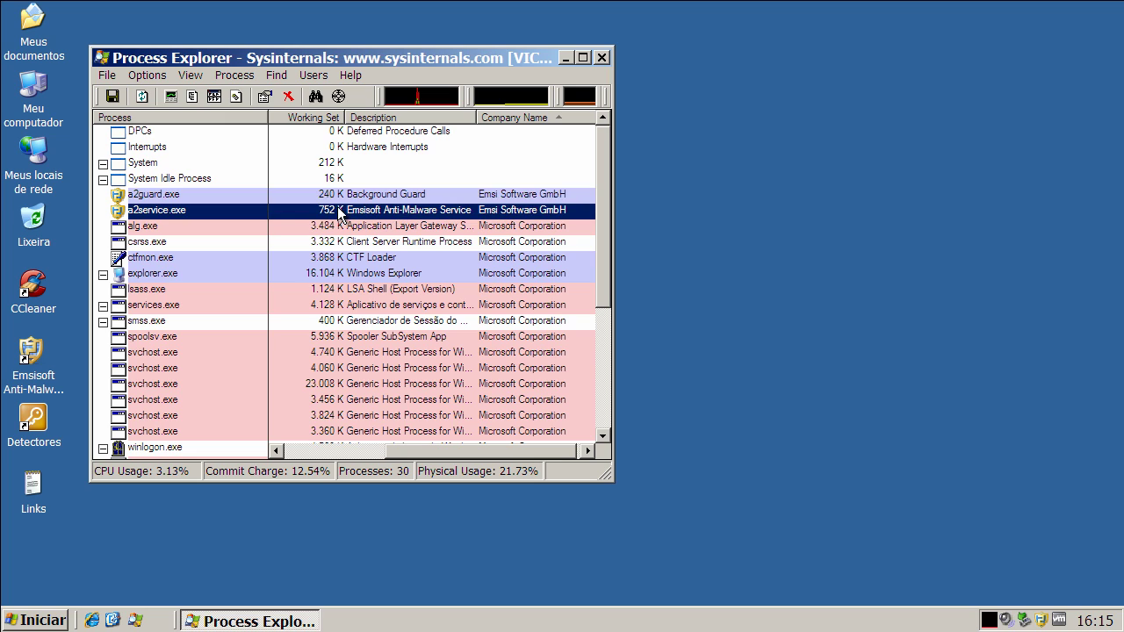
{"action": "left_click", "coordinate": [339, 199]}
{"action": "left_click", "coordinate": [344, 212]}
{"action": "left_click", "coordinate": [569, 57]}
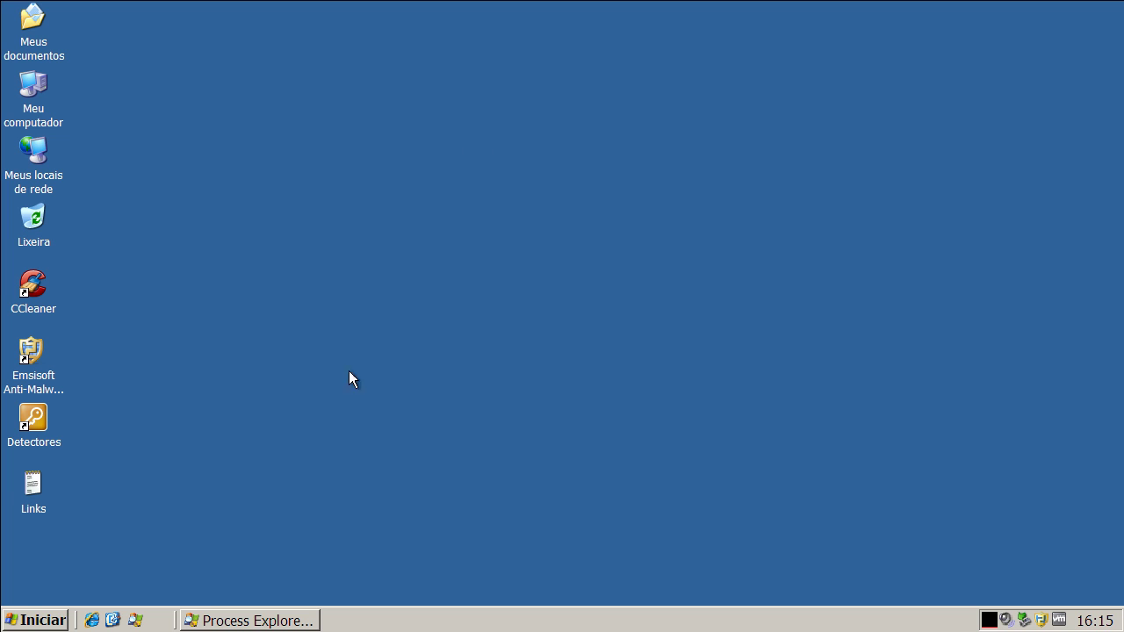
Open the Links text file from the desktop in Bloco de notas.
{"action": "double_click", "coordinate": [34, 502]}
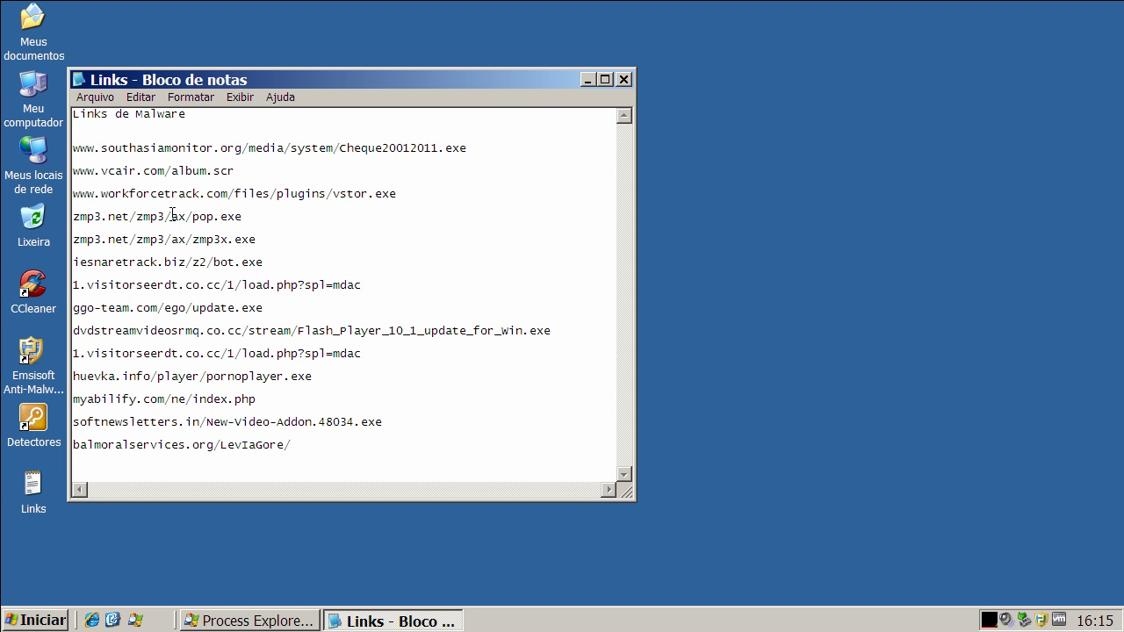
{"action": "double_click", "coordinate": [181, 148]}
{"action": "right_click", "coordinate": [181, 148]}
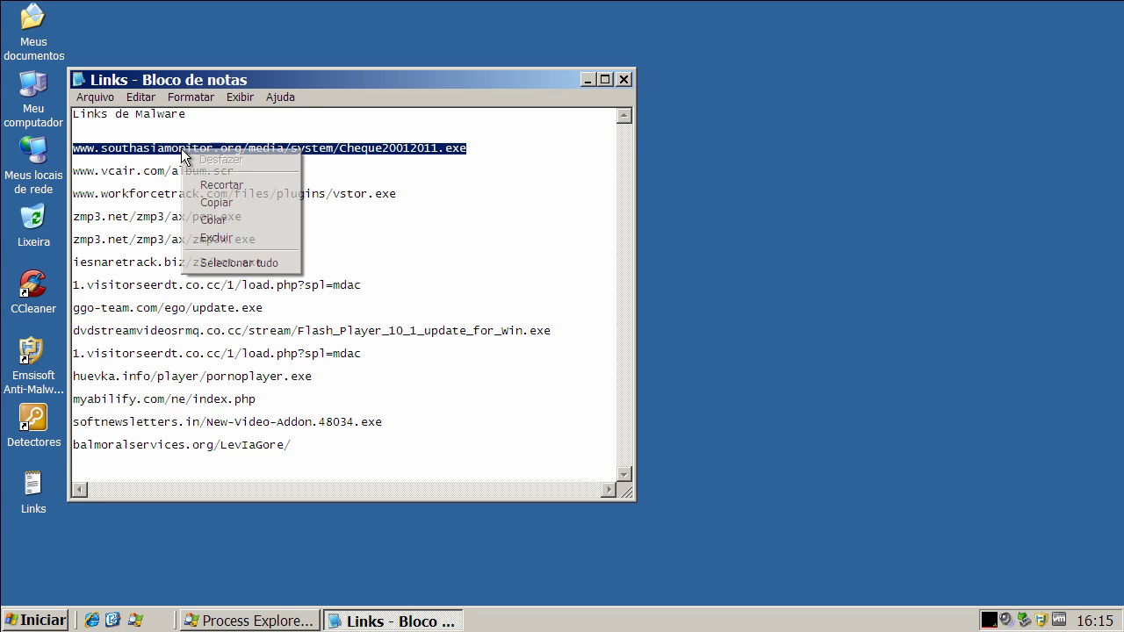
{"action": "left_click", "coordinate": [219, 203]}
{"action": "left_click", "coordinate": [585, 79]}
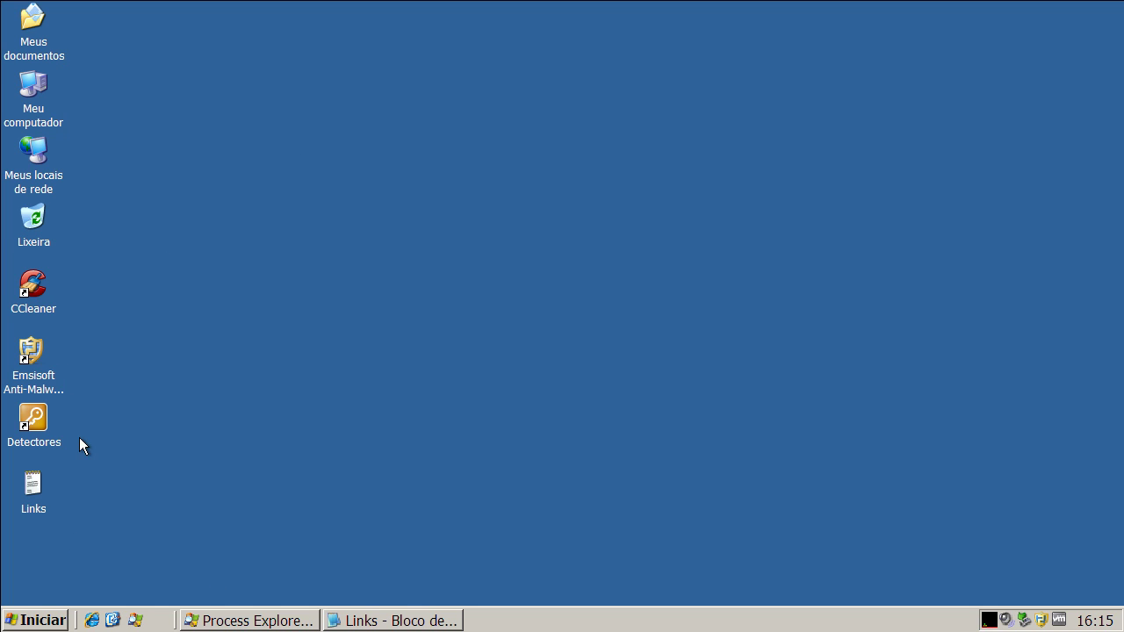
Switch to Internet Explorer, open the copied link and run Cheque20012011.exe despite the unverified publisher, dismissing the antivirus alert.
{"action": "left_click", "coordinate": [91, 620]}
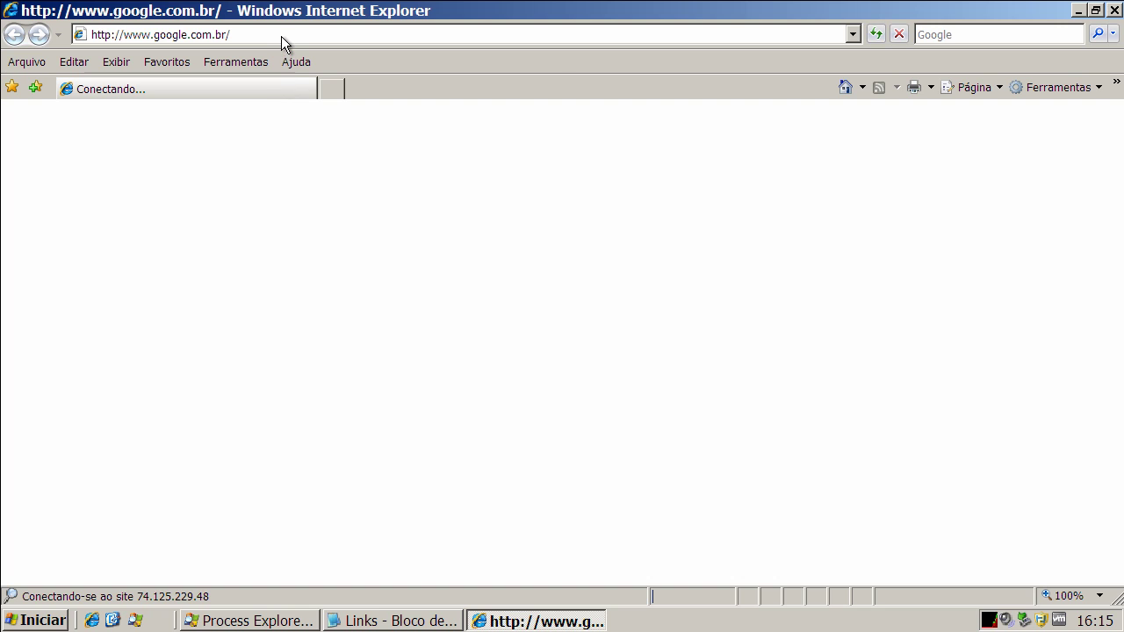
{"action": "left_click", "coordinate": [280, 28]}
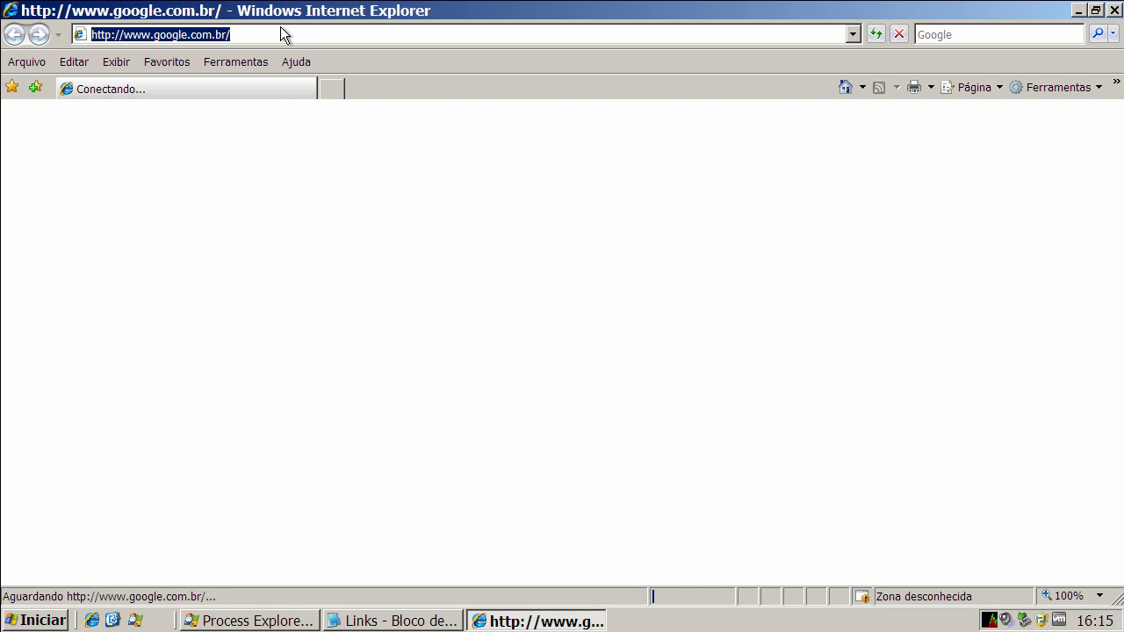
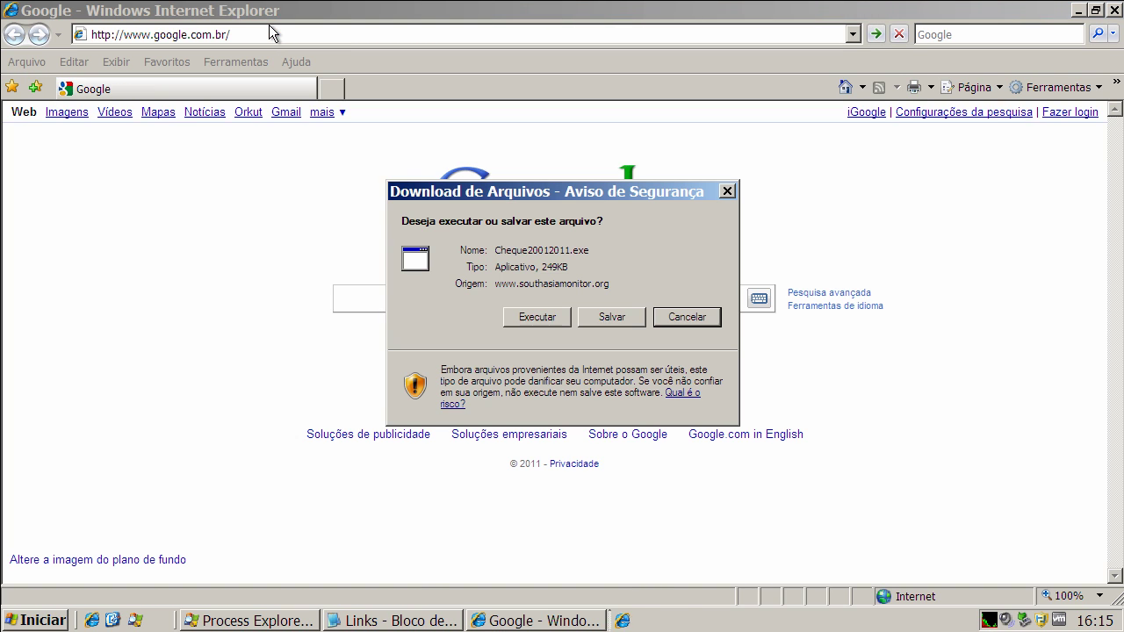
{"action": "left_click", "coordinate": [531, 317]}
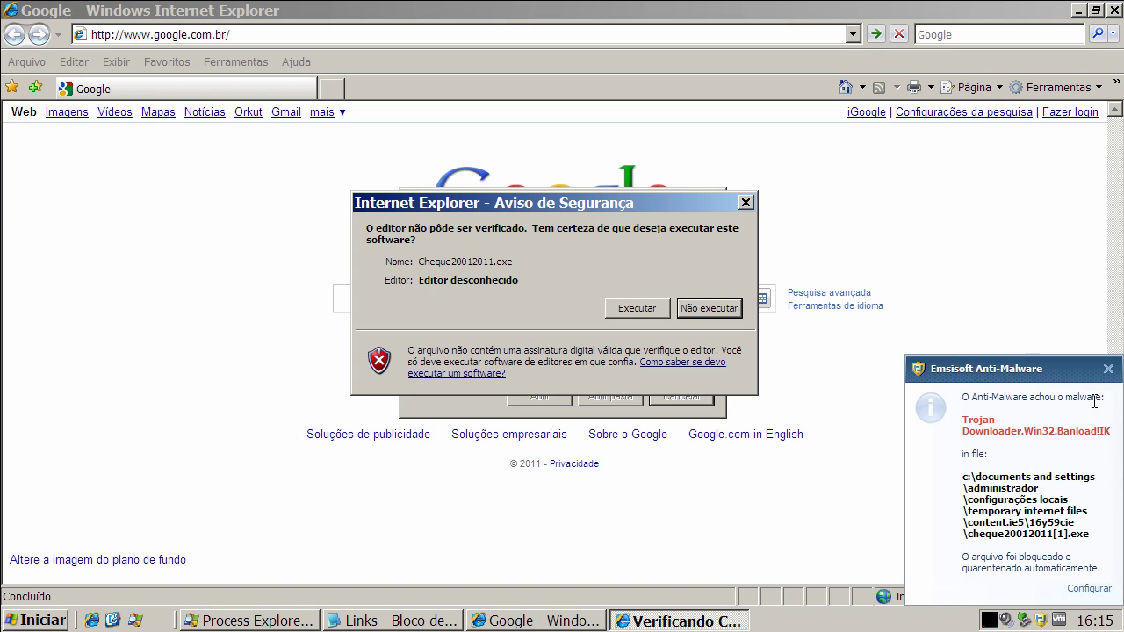
{"action": "left_click", "coordinate": [1108, 369]}
{"action": "left_click", "coordinate": [630, 312]}
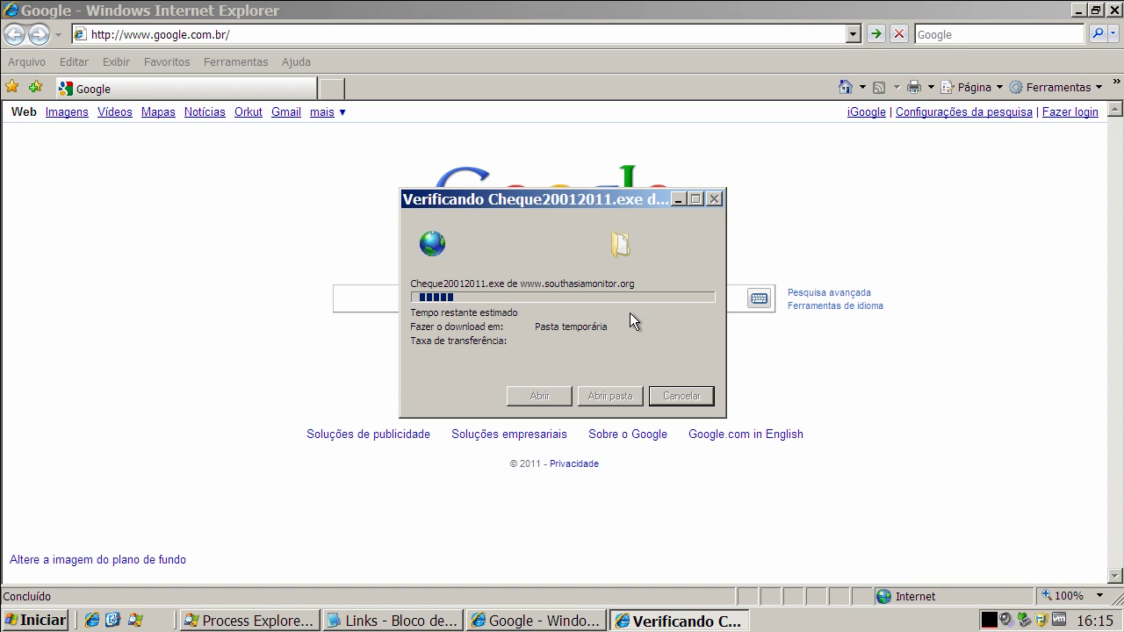
{"action": "left_click", "coordinate": [569, 352]}
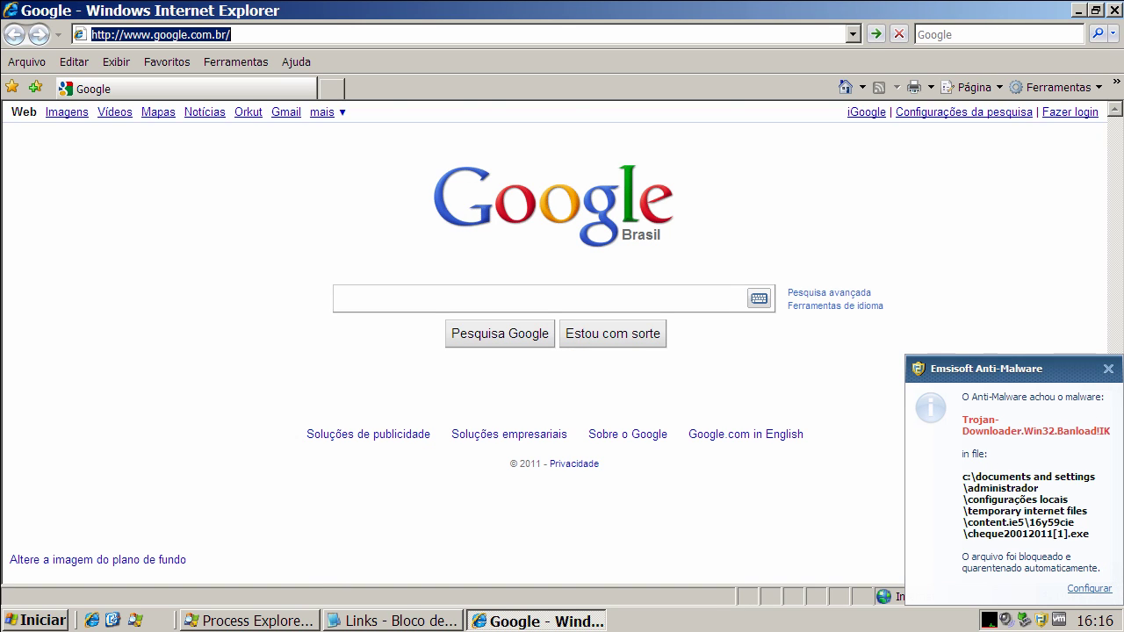
{"action": "left_click", "coordinate": [361, 625]}
{"action": "double_click", "coordinate": [193, 172]}
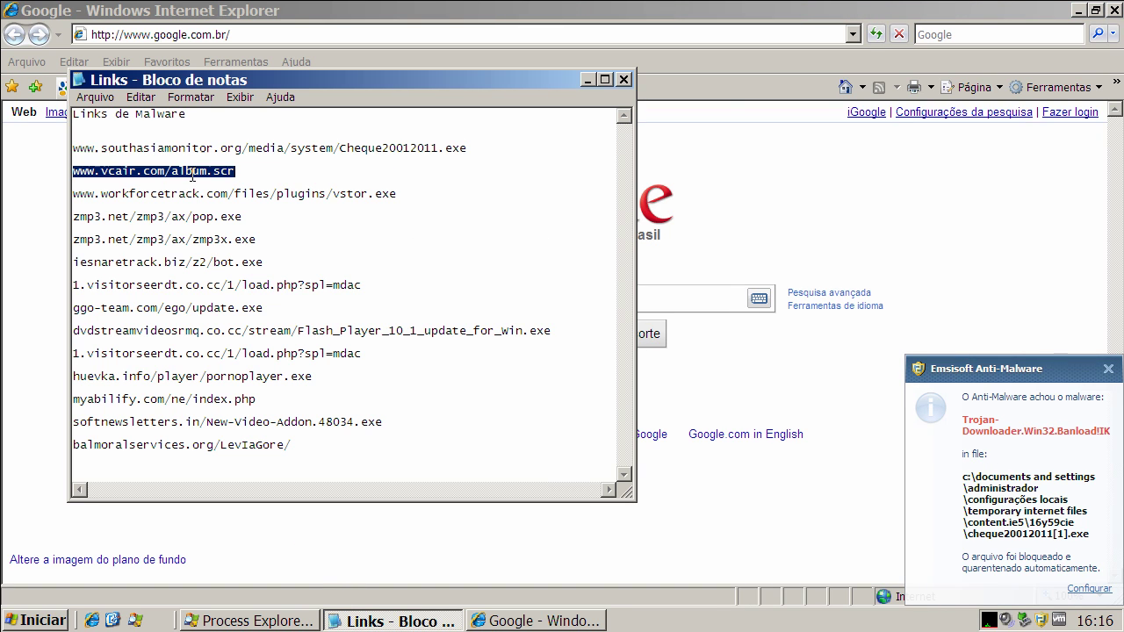
{"action": "right_click", "coordinate": [192, 173]}
{"action": "left_click", "coordinate": [246, 226]}
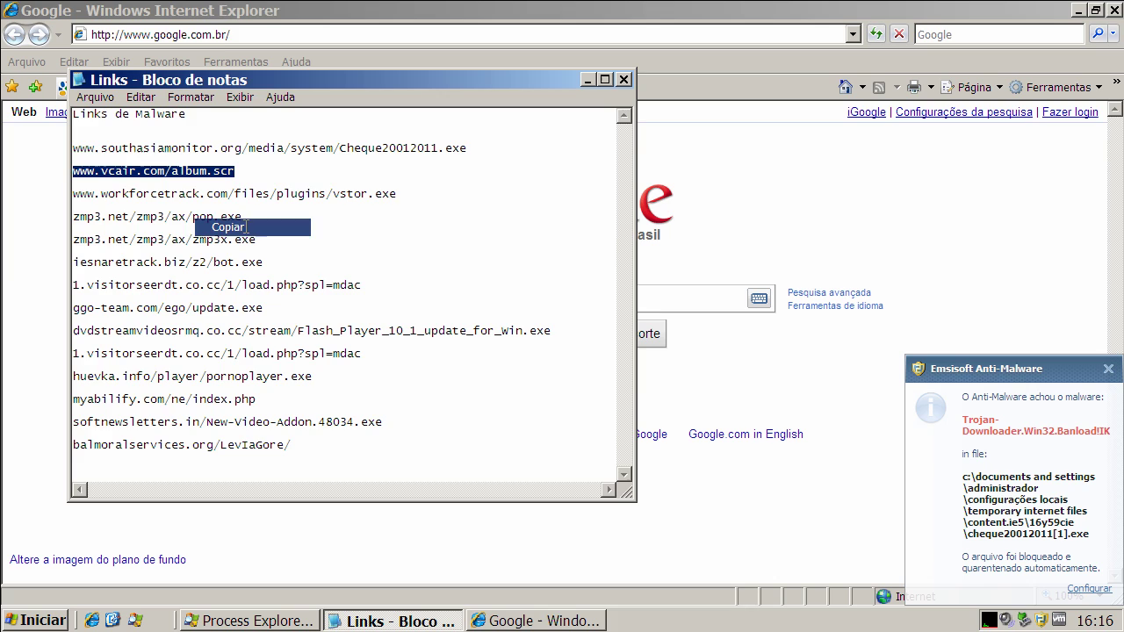
{"action": "left_click", "coordinate": [219, 35]}
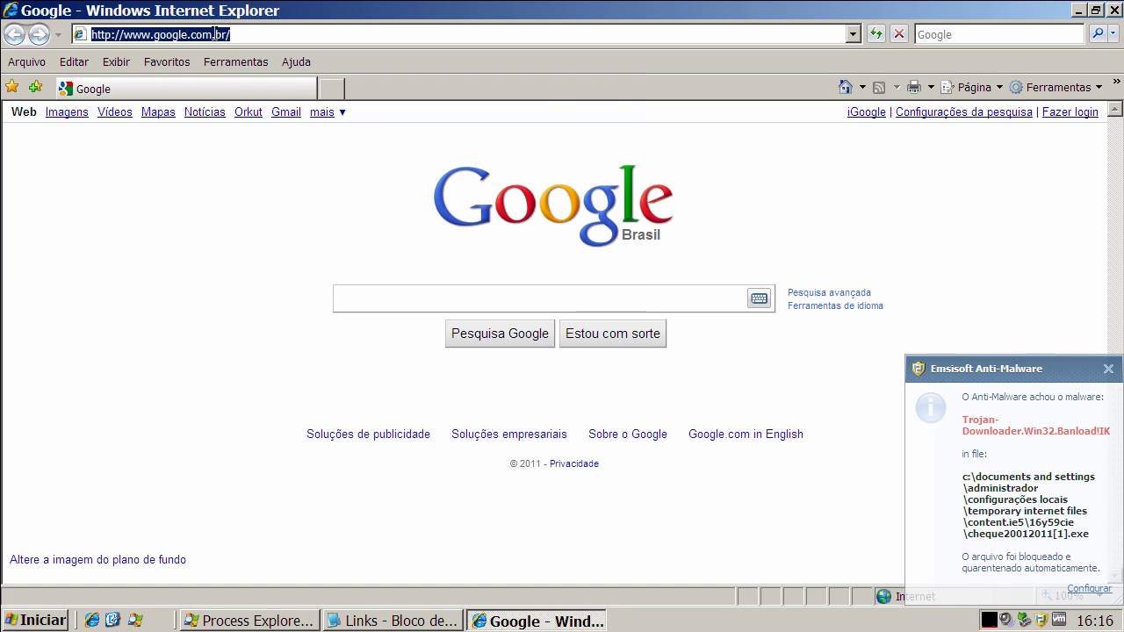
{"action": "key", "text": "ctrl+v"}
{"action": "key", "text": "Return"}
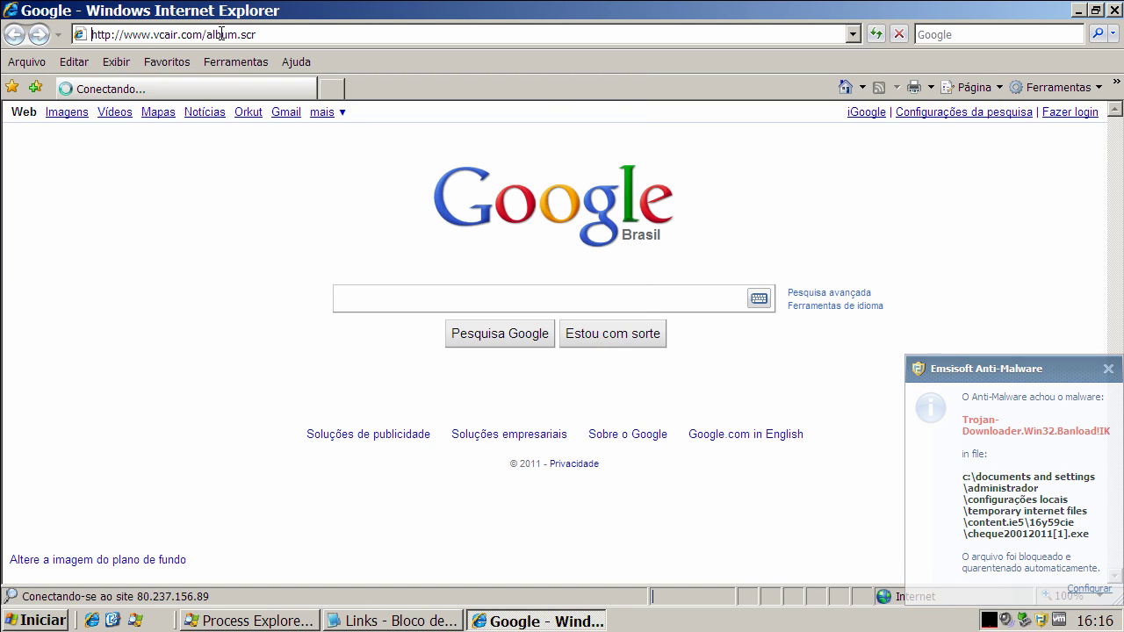
{"action": "left_click", "coordinate": [1108, 370]}
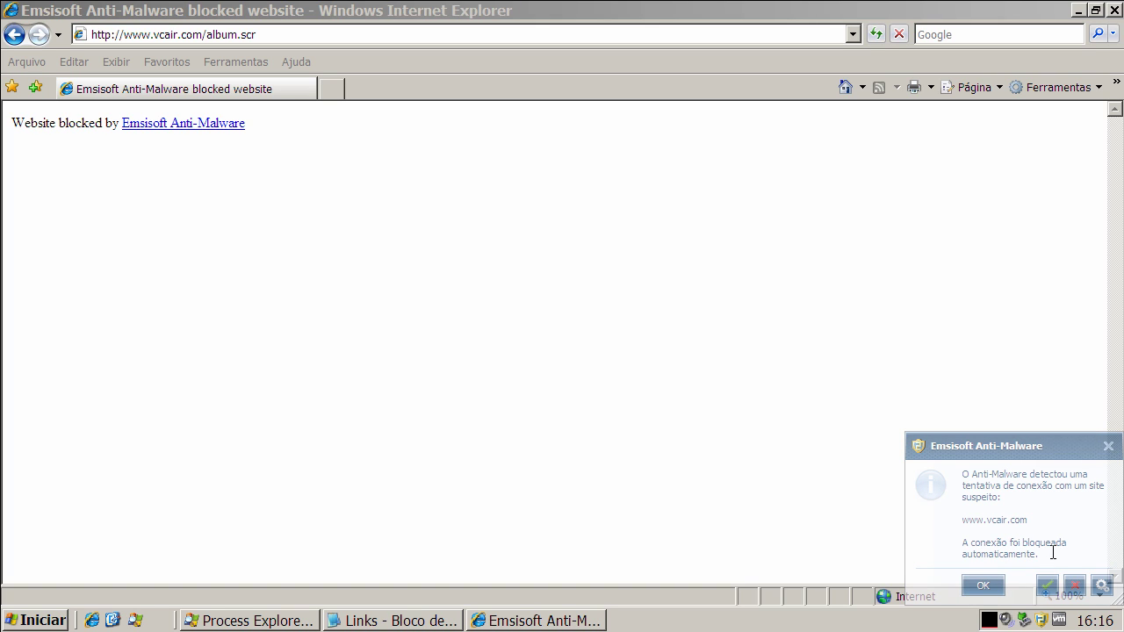
{"action": "left_click", "coordinate": [984, 586]}
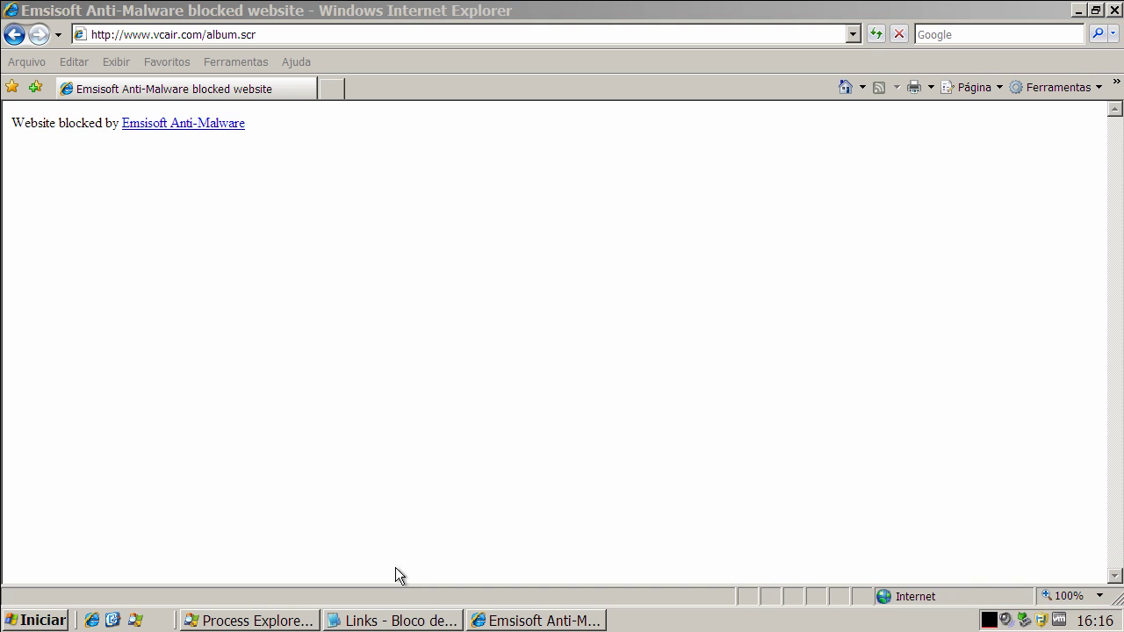
{"action": "left_click", "coordinate": [395, 621]}
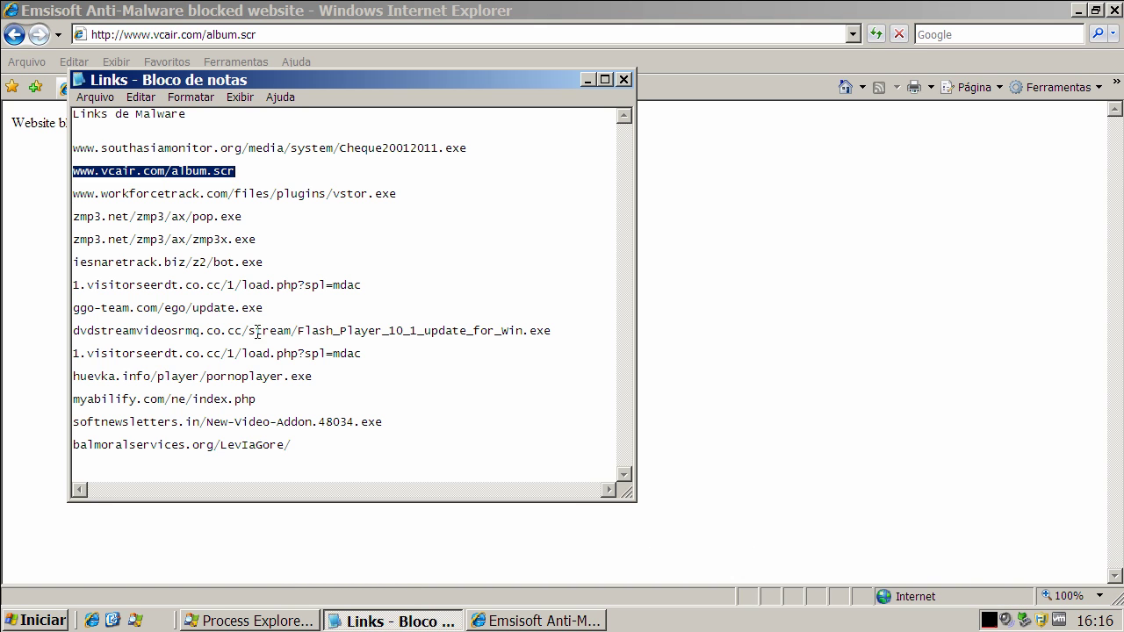
{"action": "double_click", "coordinate": [231, 193]}
{"action": "right_click", "coordinate": [231, 193]}
{"action": "left_click", "coordinate": [264, 243]}
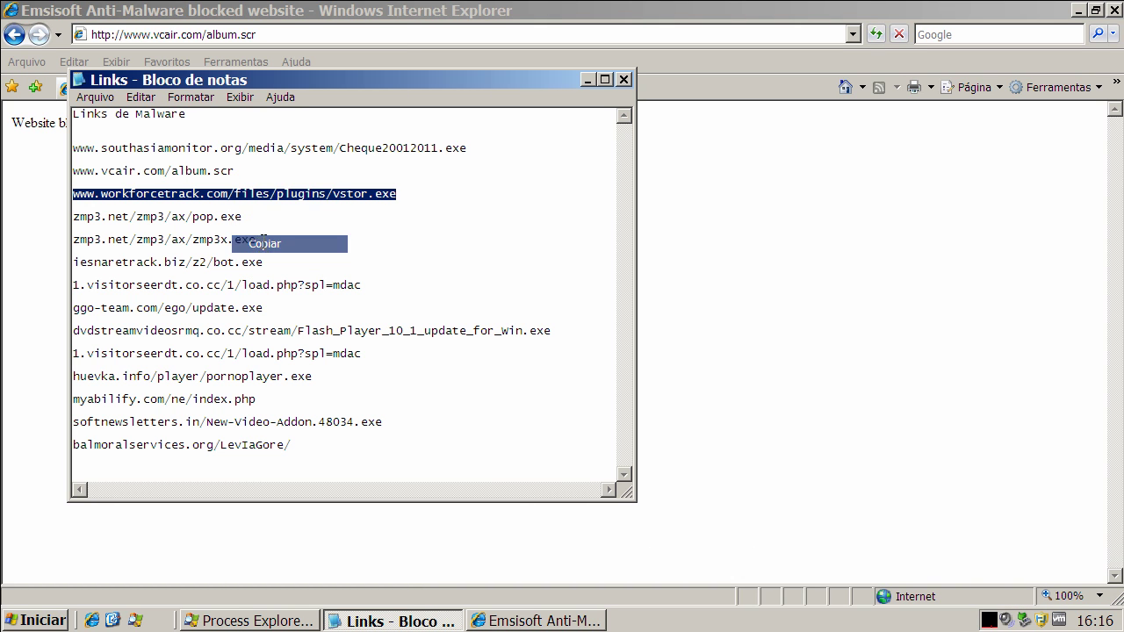
In Internet Explorer, load the home page, open the copied workforcetrack.com link, run vstor.exe and acknowledge the security warning.
{"action": "left_click", "coordinate": [752, 122]}
{"action": "left_click", "coordinate": [840, 85]}
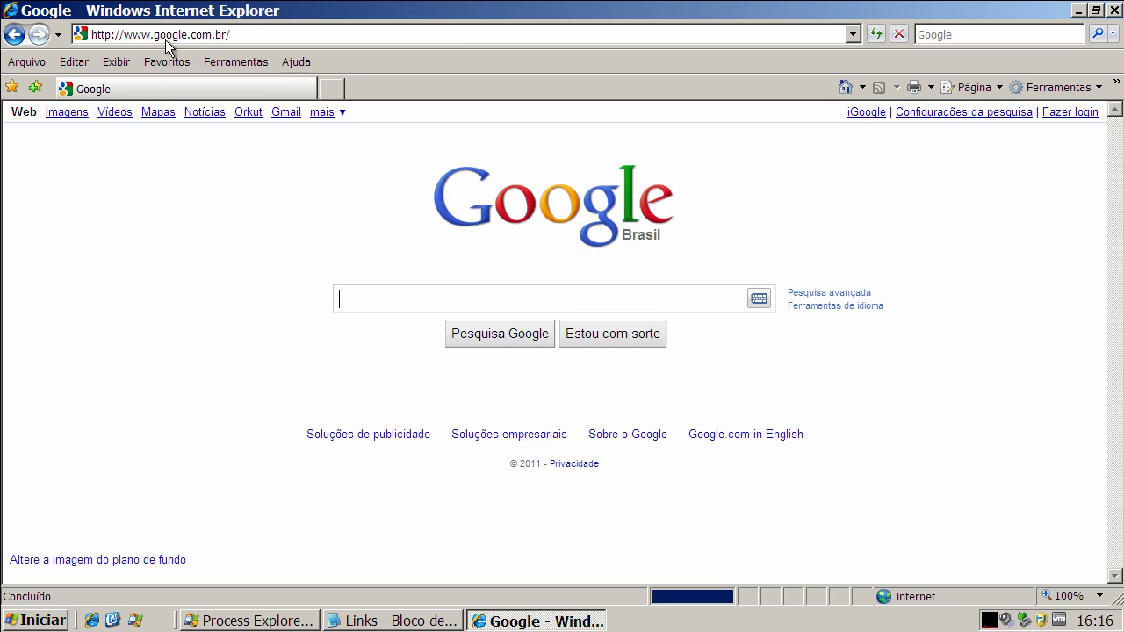
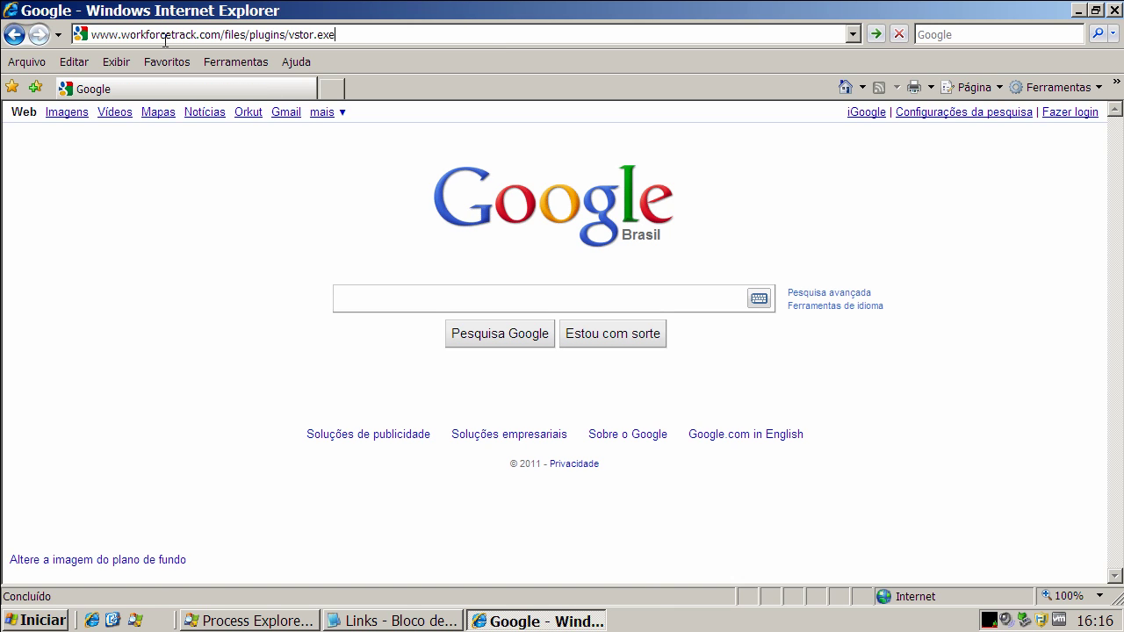
{"action": "key", "text": "Return"}
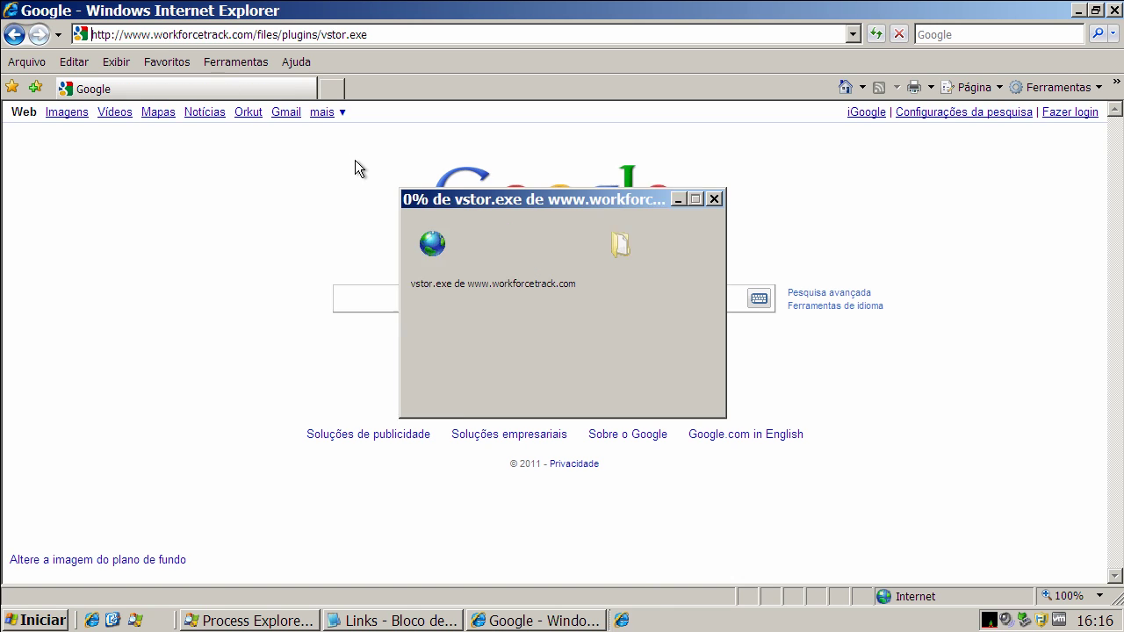
{"action": "left_click", "coordinate": [512, 319]}
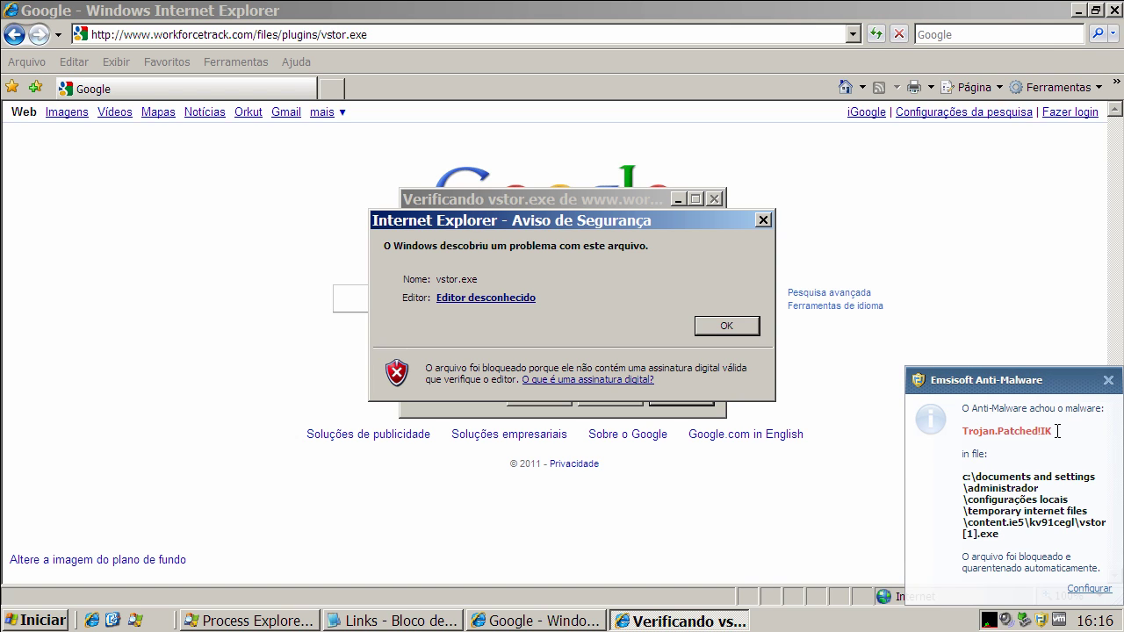
{"action": "left_click", "coordinate": [718, 327]}
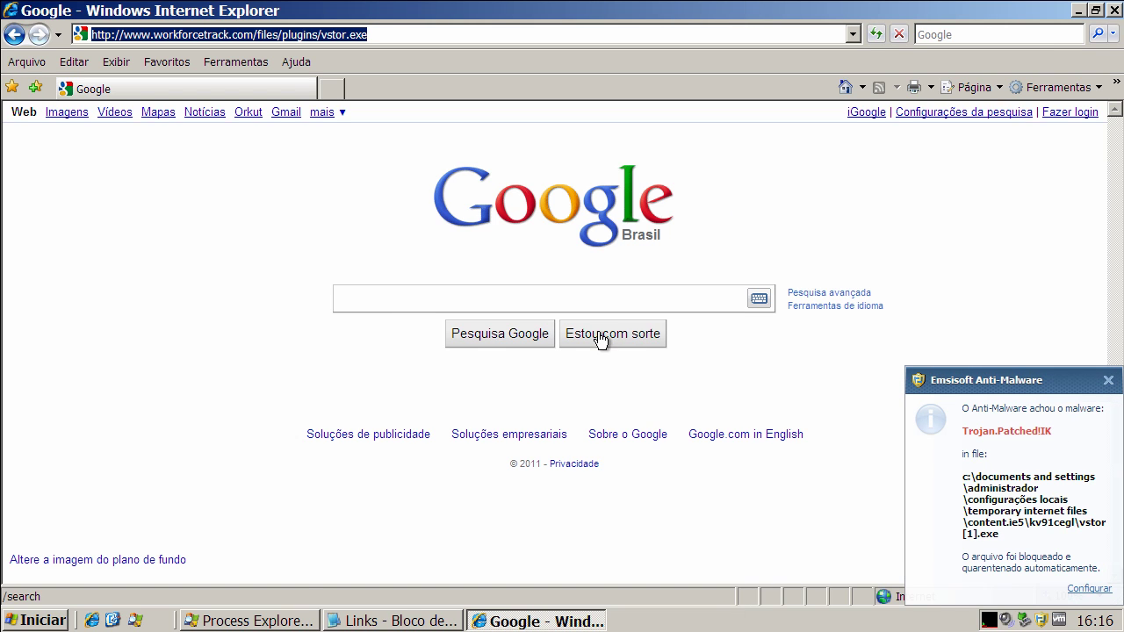
Copy the link zmp3.net/zmp3/ax/pop.exe from the Links list in Bloco de notas and minimize the text file.
{"action": "left_click", "coordinate": [346, 615]}
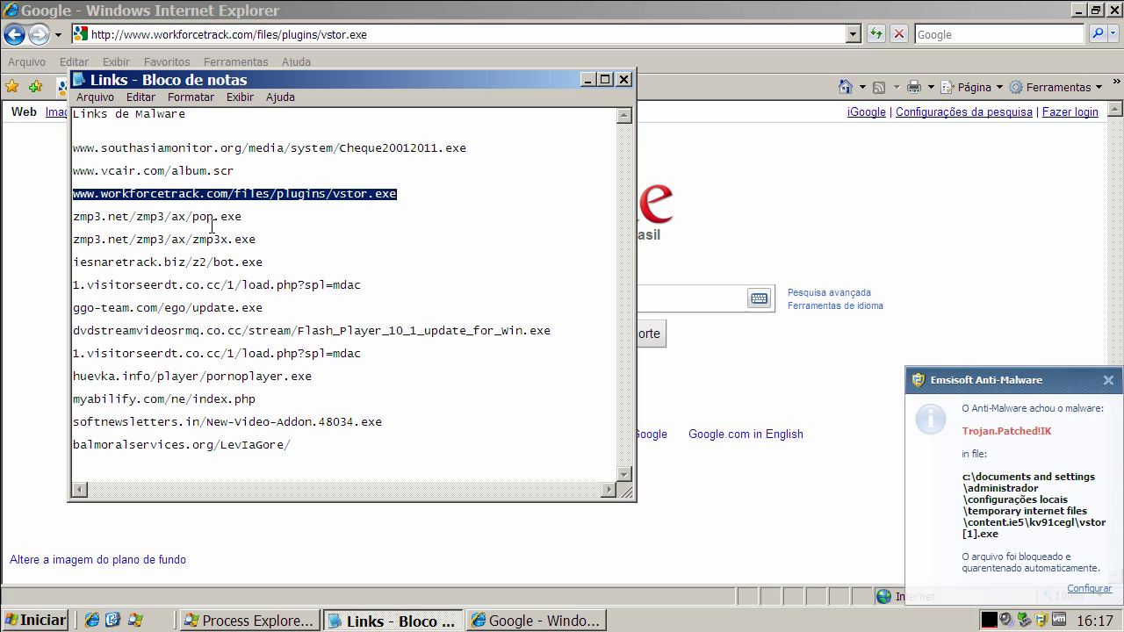
{"action": "left_click", "coordinate": [208, 220]}
{"action": "double_click", "coordinate": [208, 220]}
{"action": "right_click", "coordinate": [208, 219]}
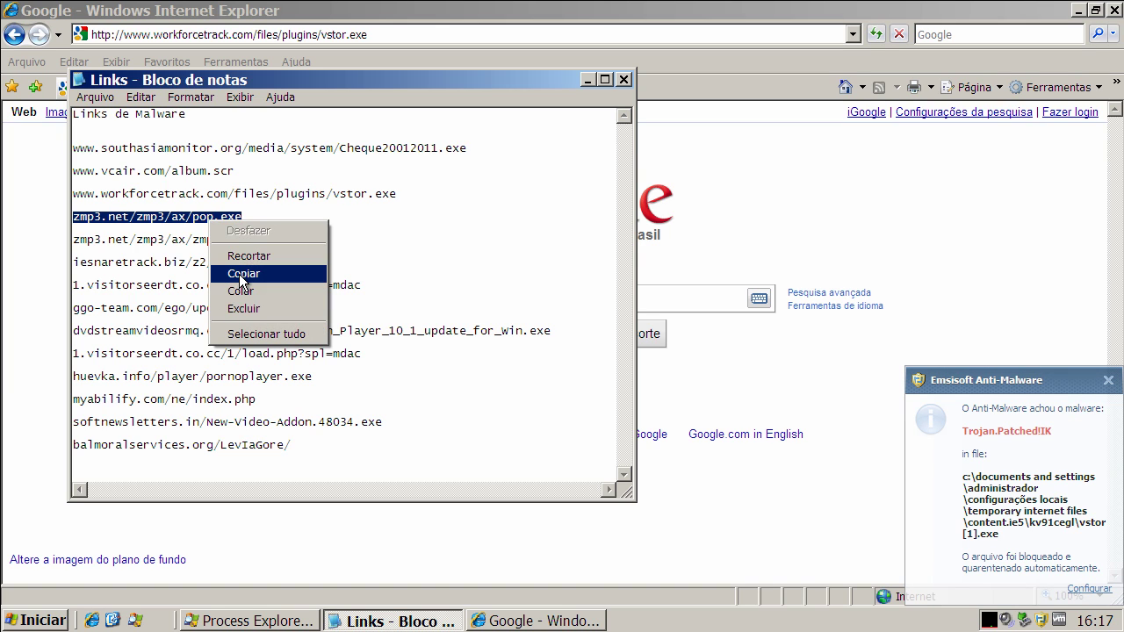
{"action": "left_click", "coordinate": [235, 271]}
{"action": "left_click", "coordinate": [585, 80]}
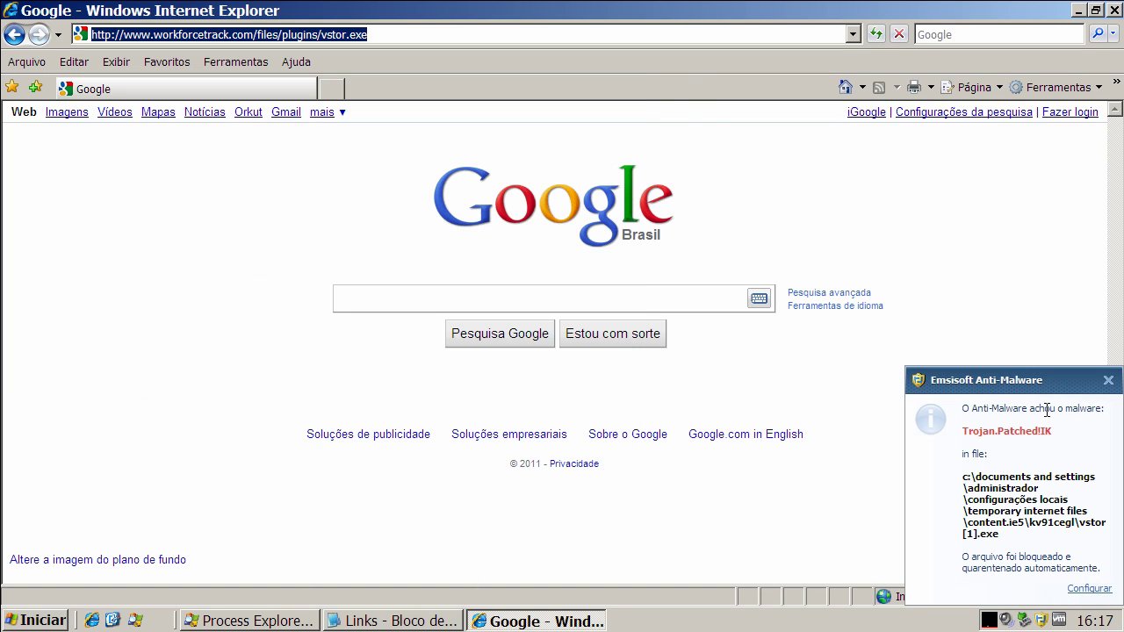
Dismiss the Emsisoft Anti-Malware alert, open the copied pop.exe link and run the file despite the unverified publisher.
{"action": "left_click", "coordinate": [1108, 380]}
{"action": "left_click", "coordinate": [211, 33]}
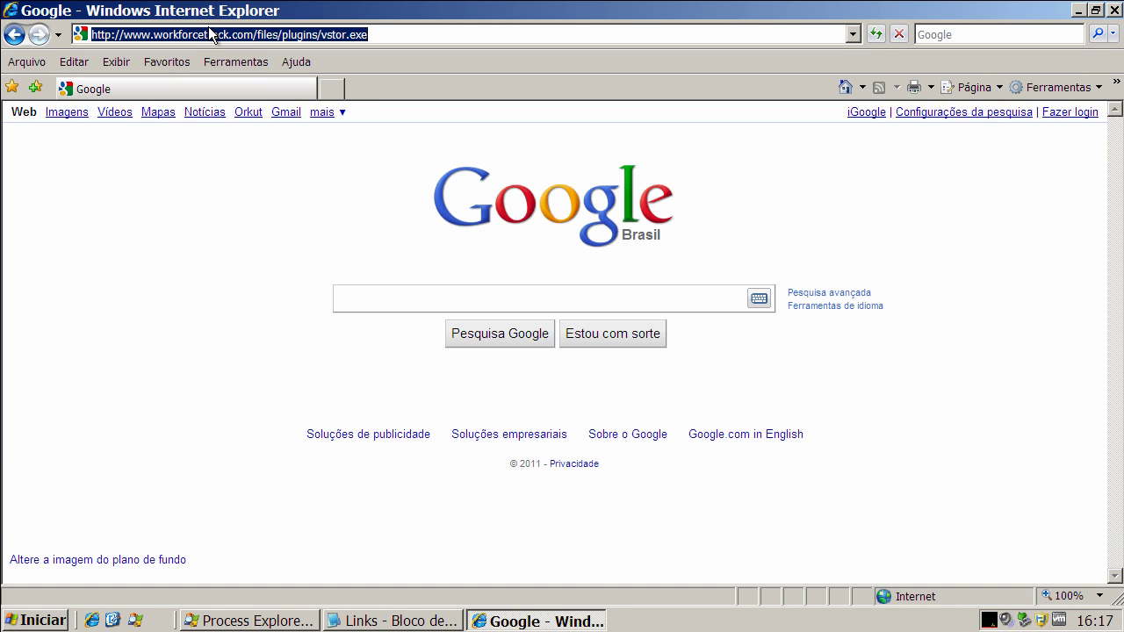
{"action": "key", "text": "ctrl+v"}
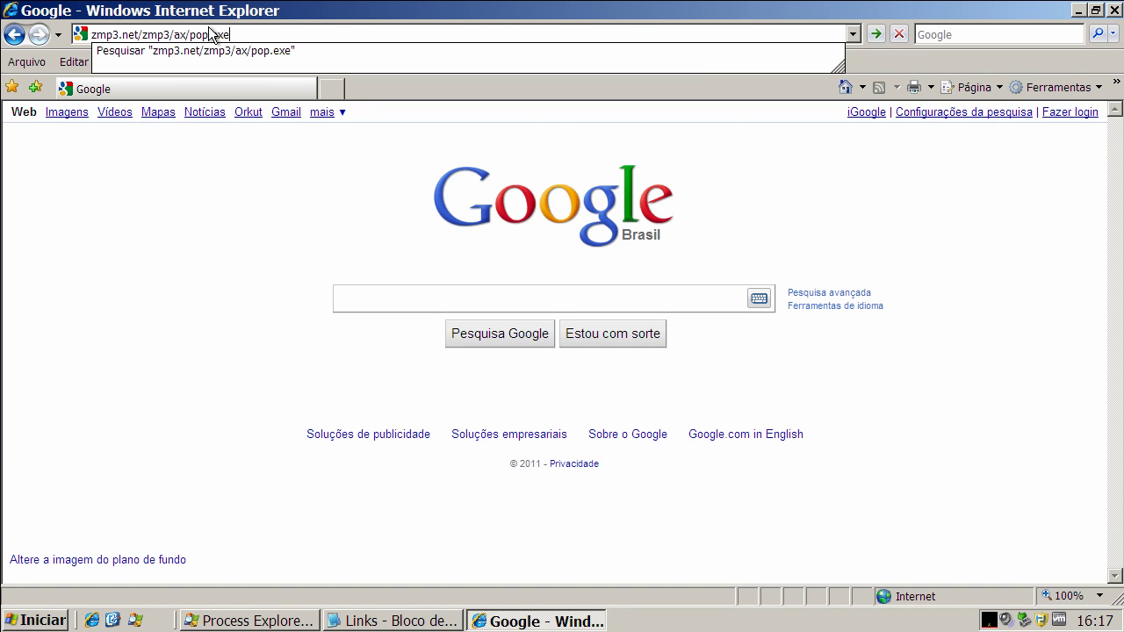
{"action": "key", "text": "Return"}
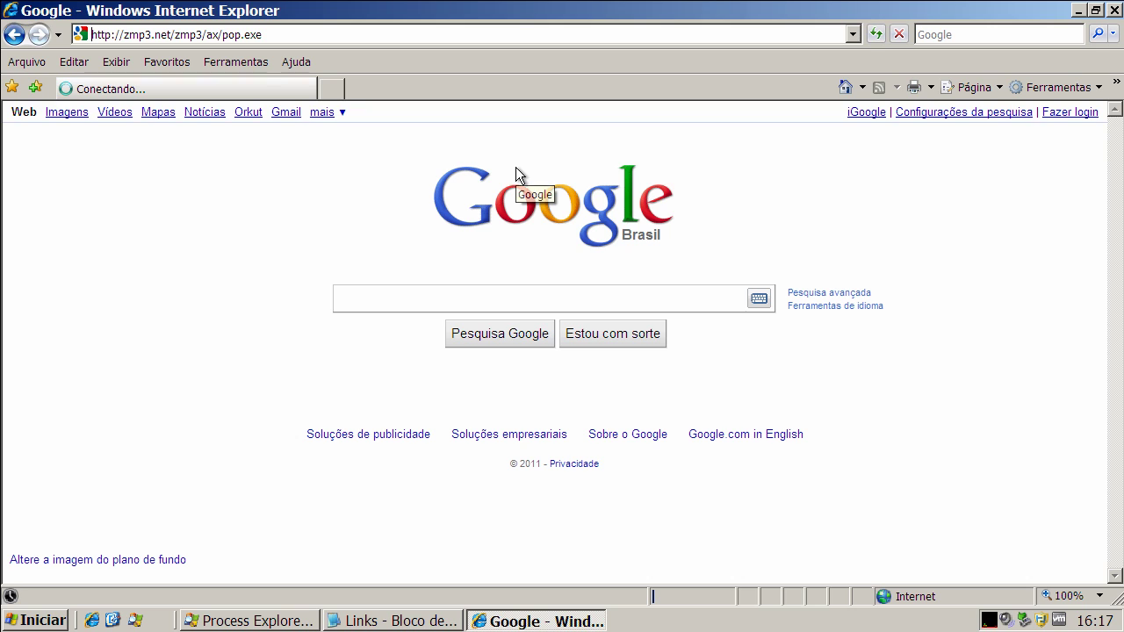
{"action": "left_click", "coordinate": [536, 318]}
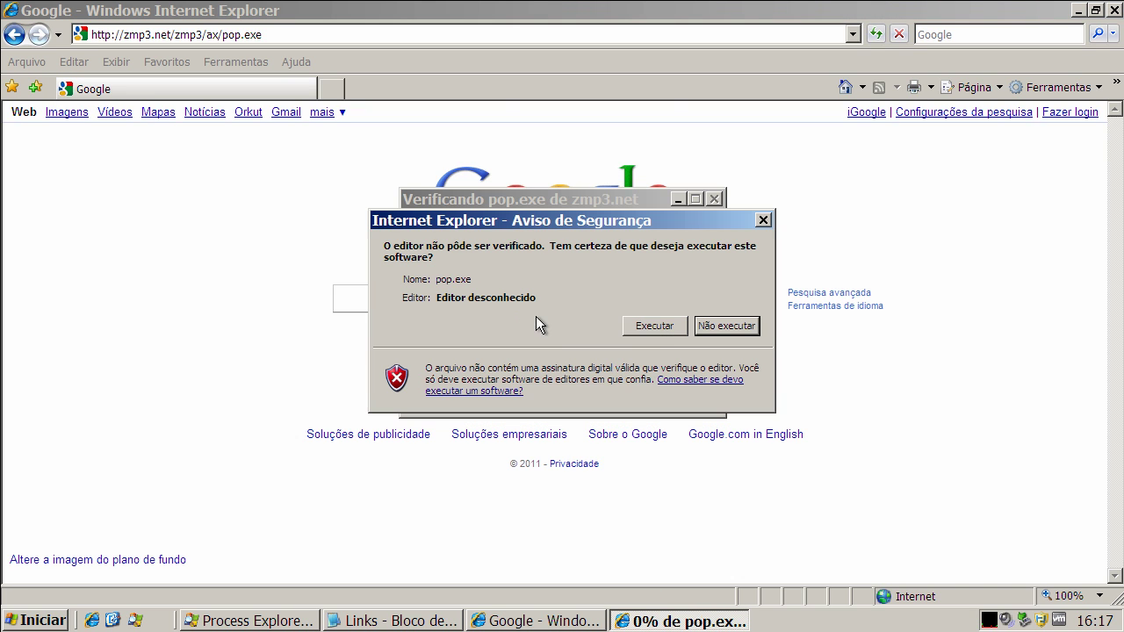
{"action": "left_click", "coordinate": [663, 332]}
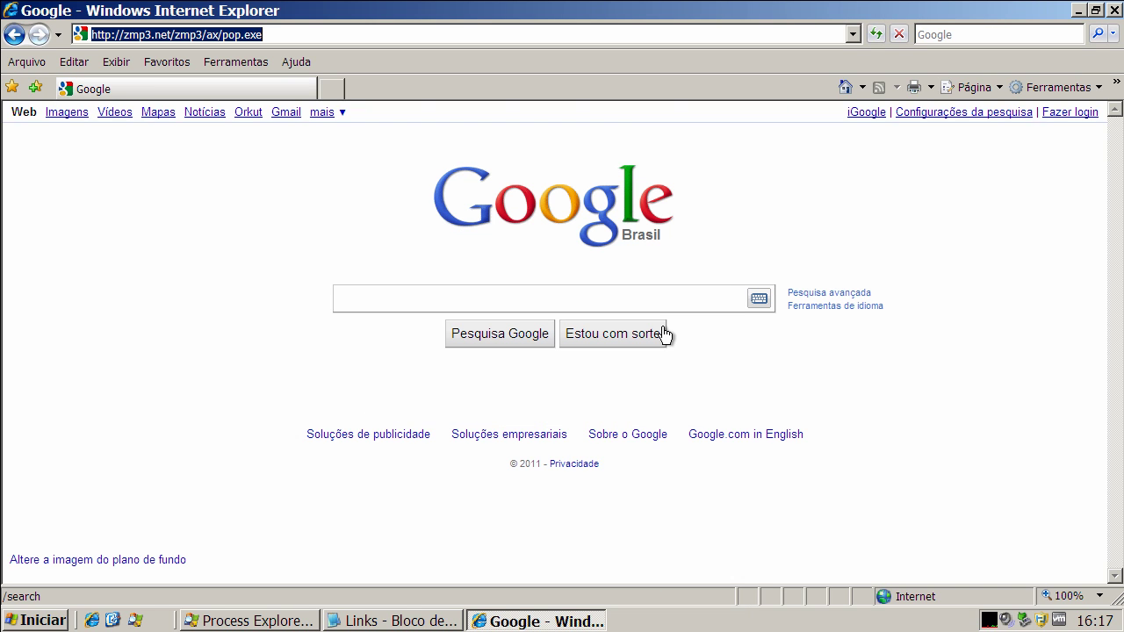
Return to the Links list in Bloco de notas and copy the link zmp3.net/zmp3/ax/zmp3x.exe.
{"action": "left_click", "coordinate": [423, 626]}
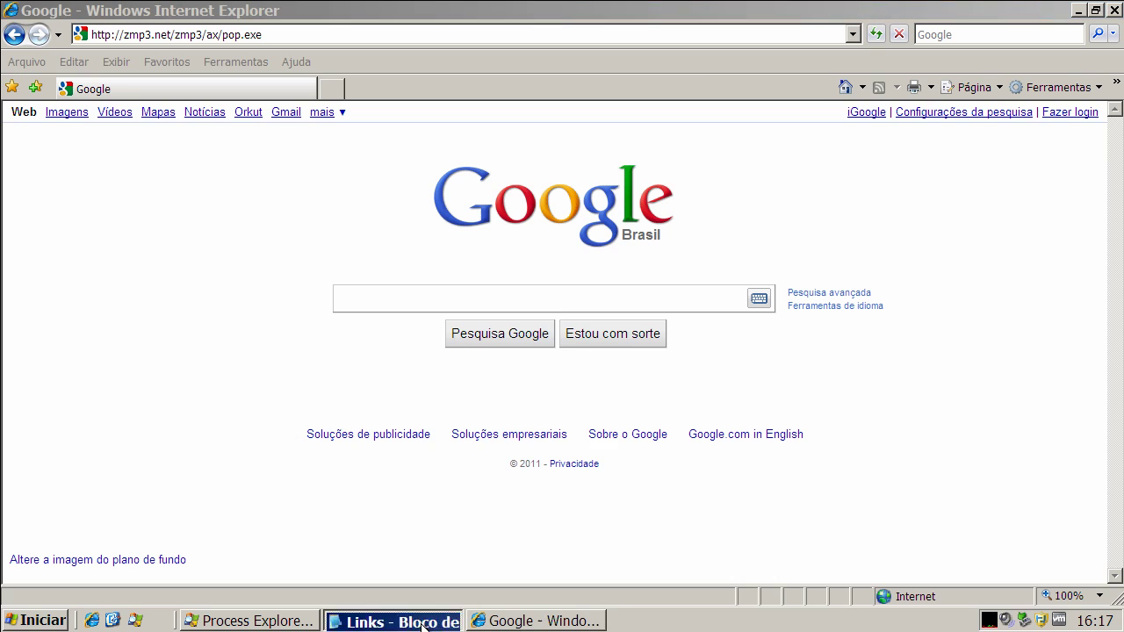
{"action": "double_click", "coordinate": [220, 242]}
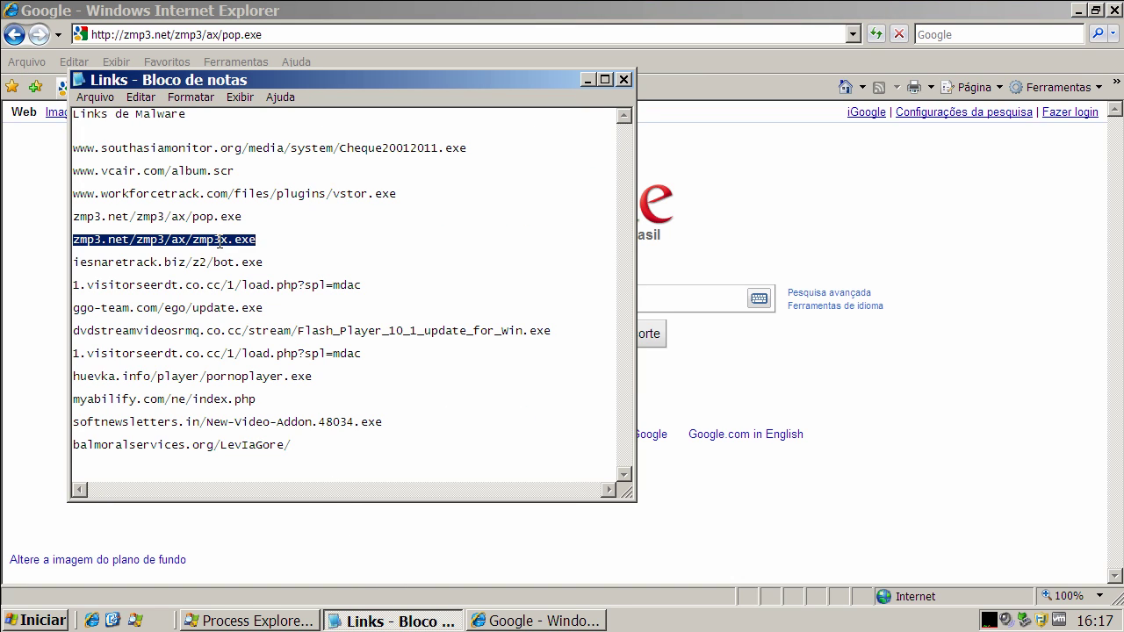
{"action": "right_click", "coordinate": [221, 242]}
{"action": "left_click", "coordinate": [252, 301]}
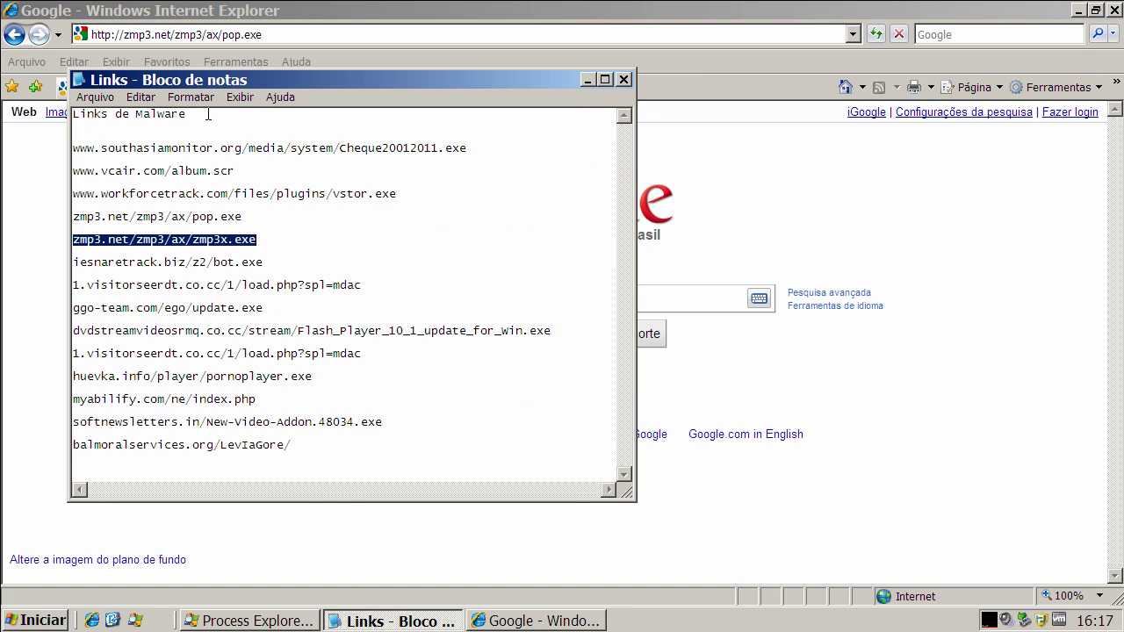
Open the copied zmp3x.exe link in Internet Explorer, run the file, and answer the behaviour alert with Bloquear and a rule for this decision.
{"action": "left_click", "coordinate": [205, 37]}
{"action": "left_click", "coordinate": [205, 37]}
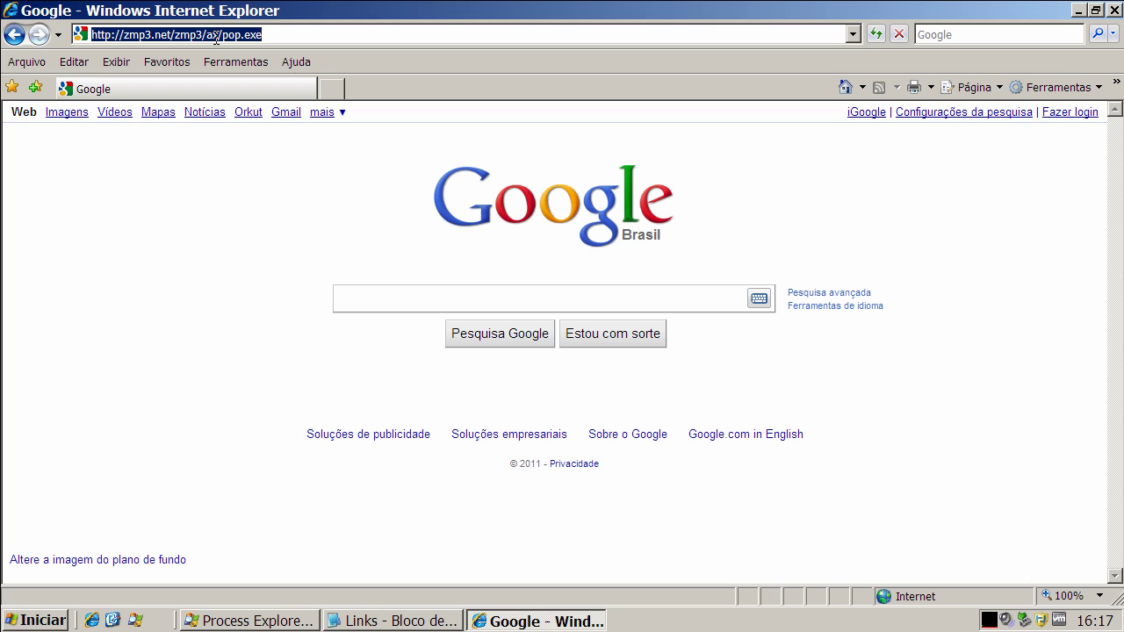
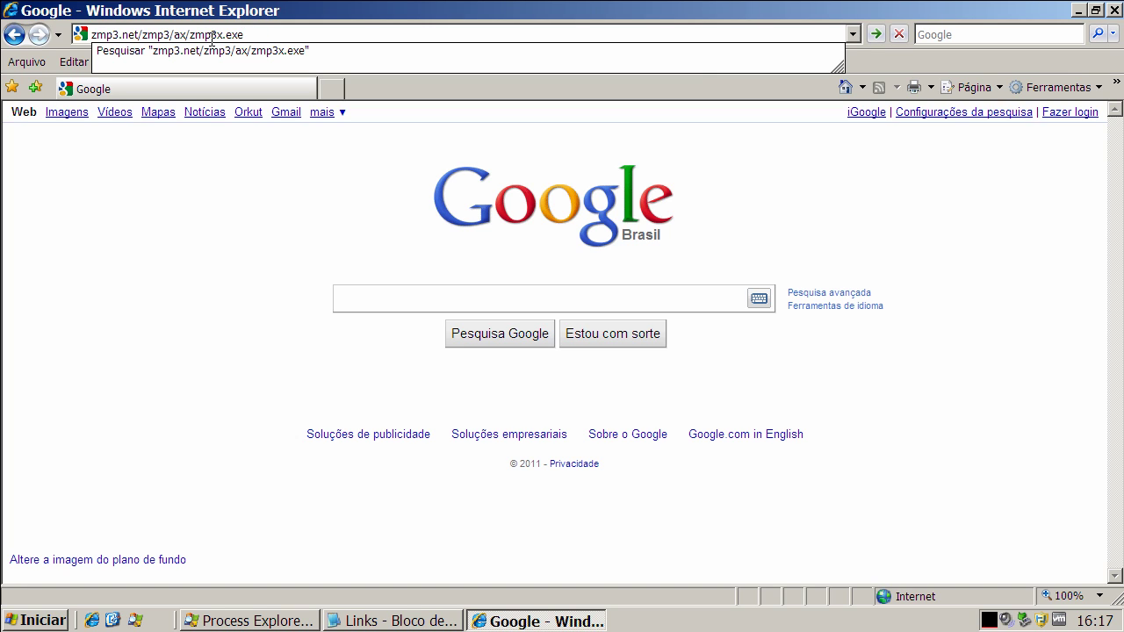
{"action": "key", "text": "Return"}
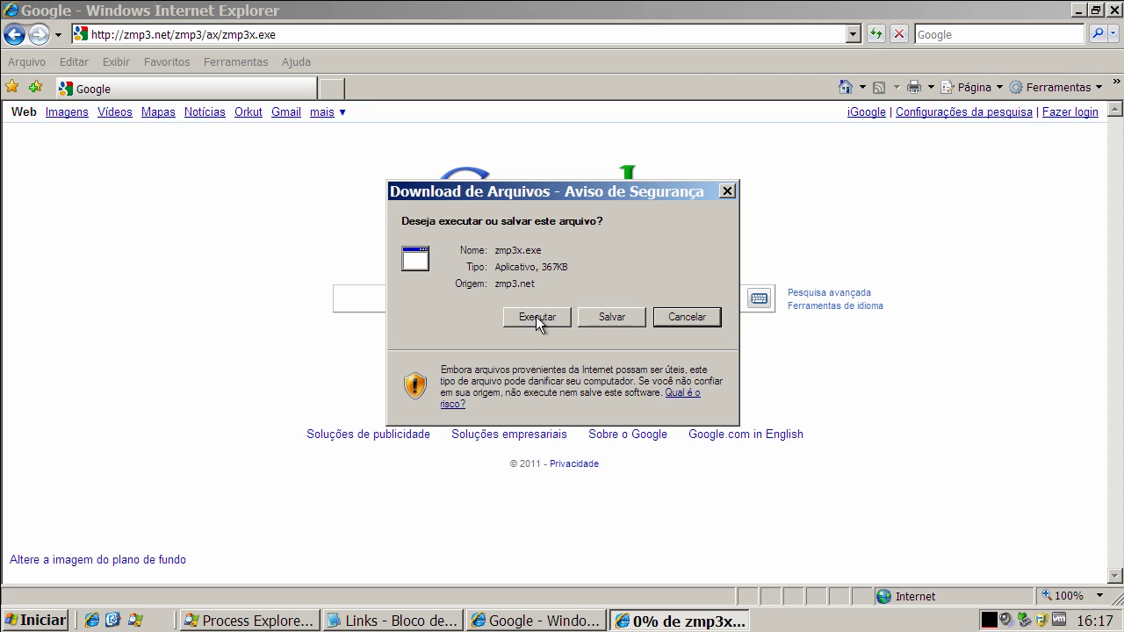
{"action": "left_click", "coordinate": [537, 320]}
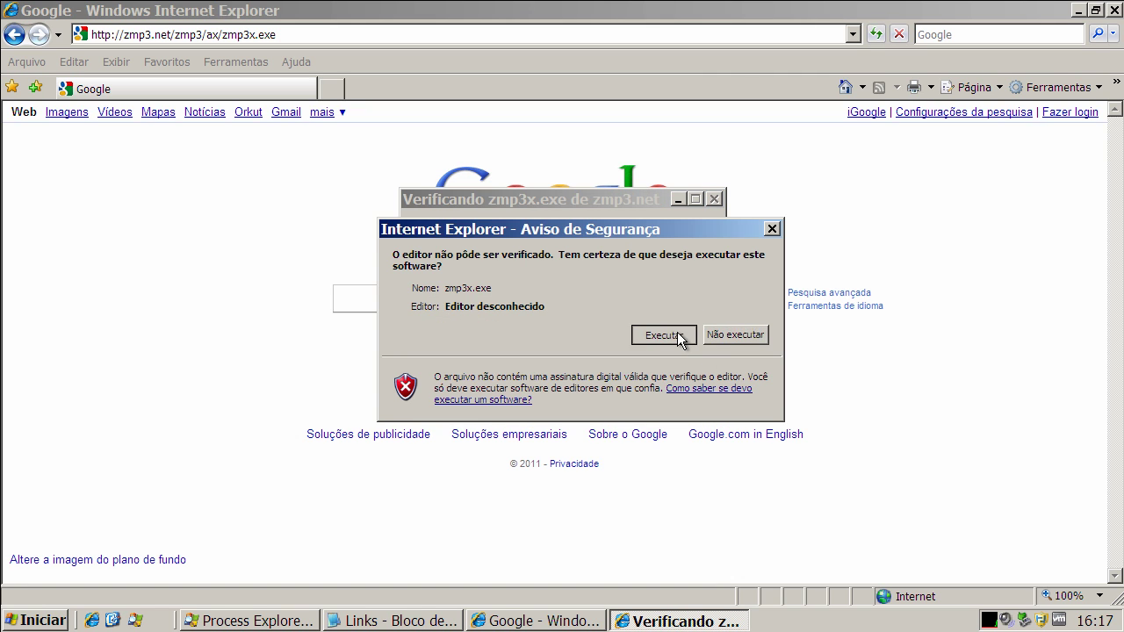
{"action": "left_click", "coordinate": [678, 335]}
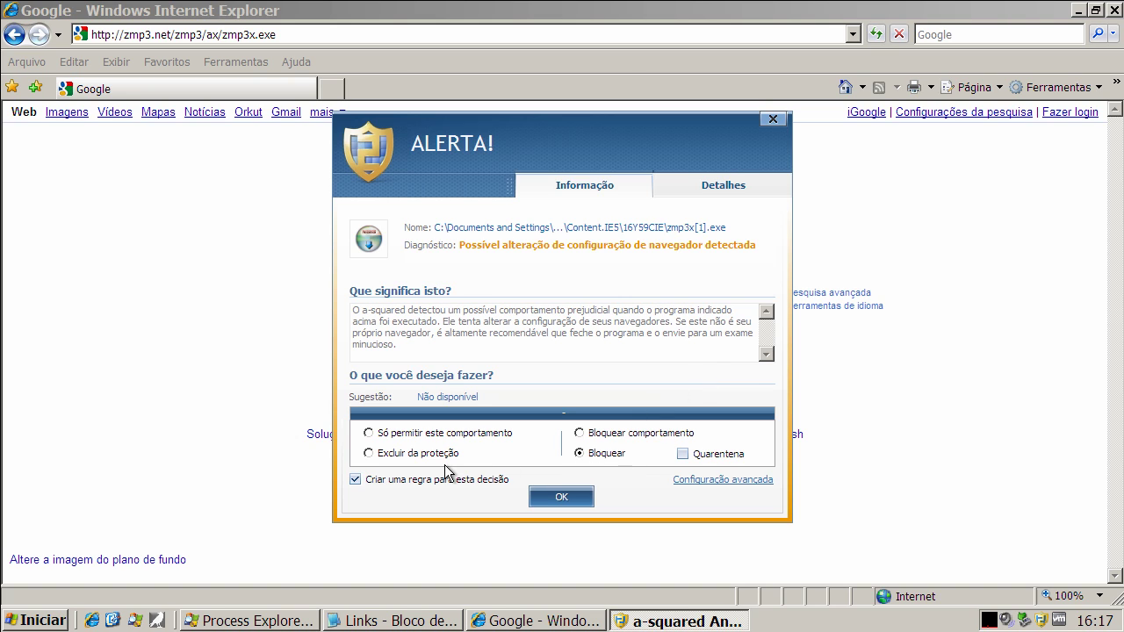
{"action": "left_click", "coordinate": [563, 495]}
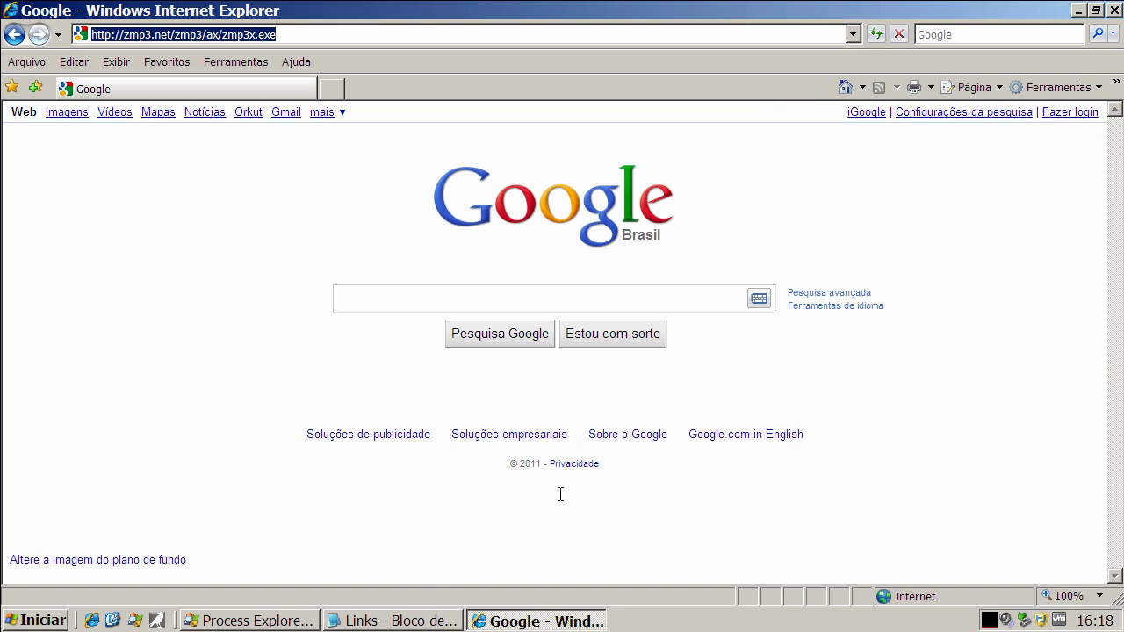
Return to the Links list in Bloco de notas and copy the link iesnaretrack.biz/z2/bot.exe.
{"action": "left_click", "coordinate": [406, 620]}
{"action": "double_click", "coordinate": [230, 264]}
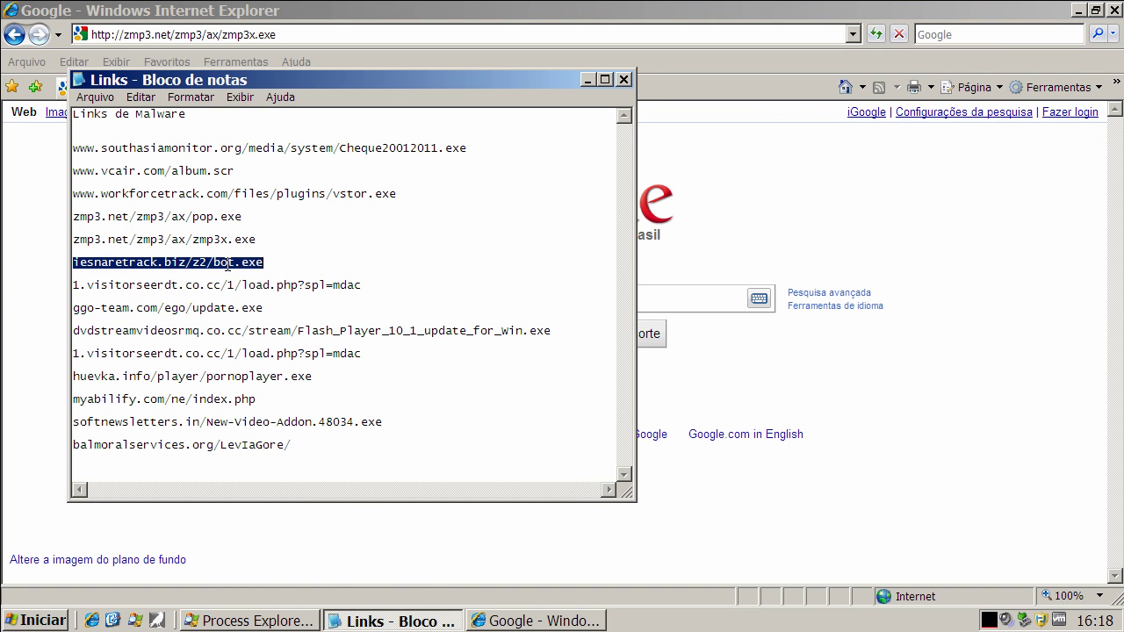
{"action": "right_click", "coordinate": [228, 264]}
{"action": "left_click", "coordinate": [268, 322]}
Open the copied bot.exe link in Internet Explorer, run the file despite the unverified publisher and dismiss the error.
{"action": "left_click", "coordinate": [221, 35]}
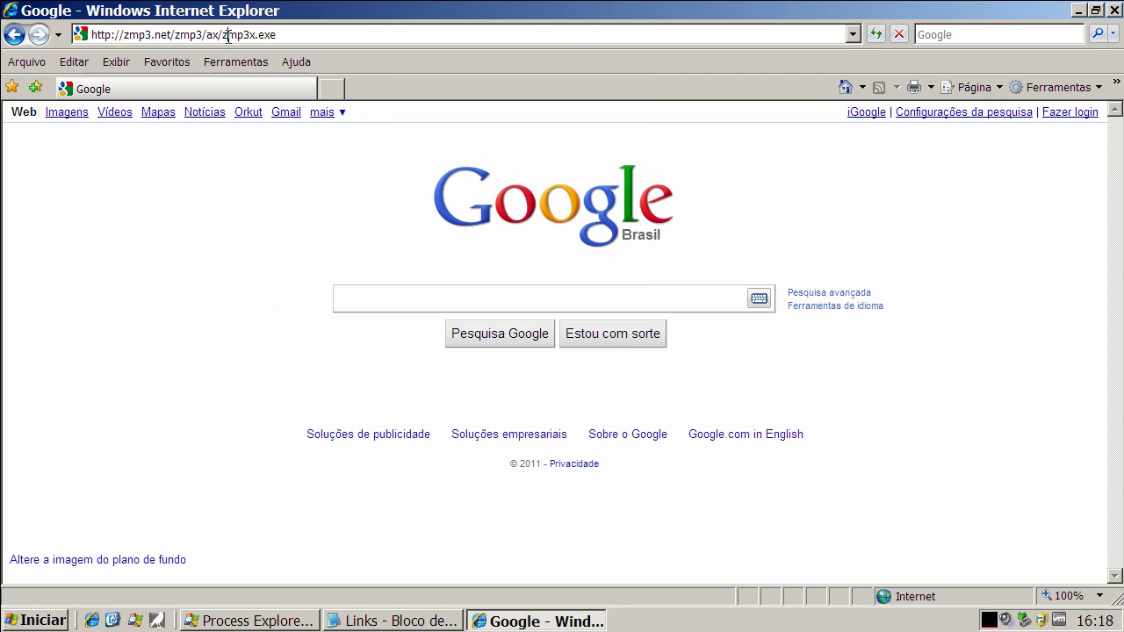
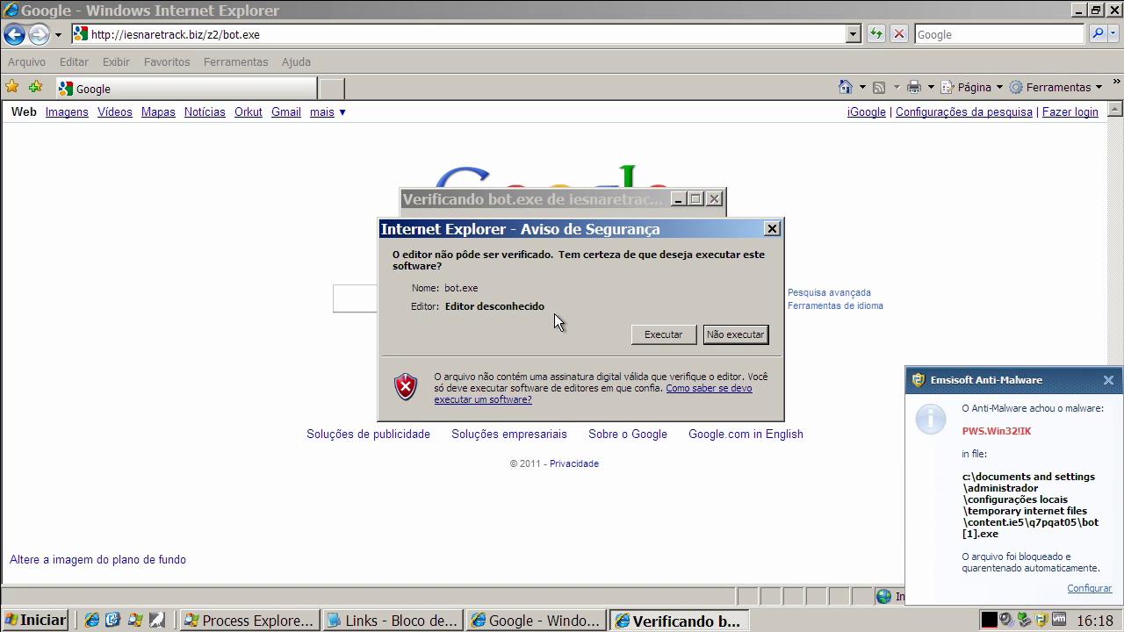
{"action": "left_click", "coordinate": [657, 345]}
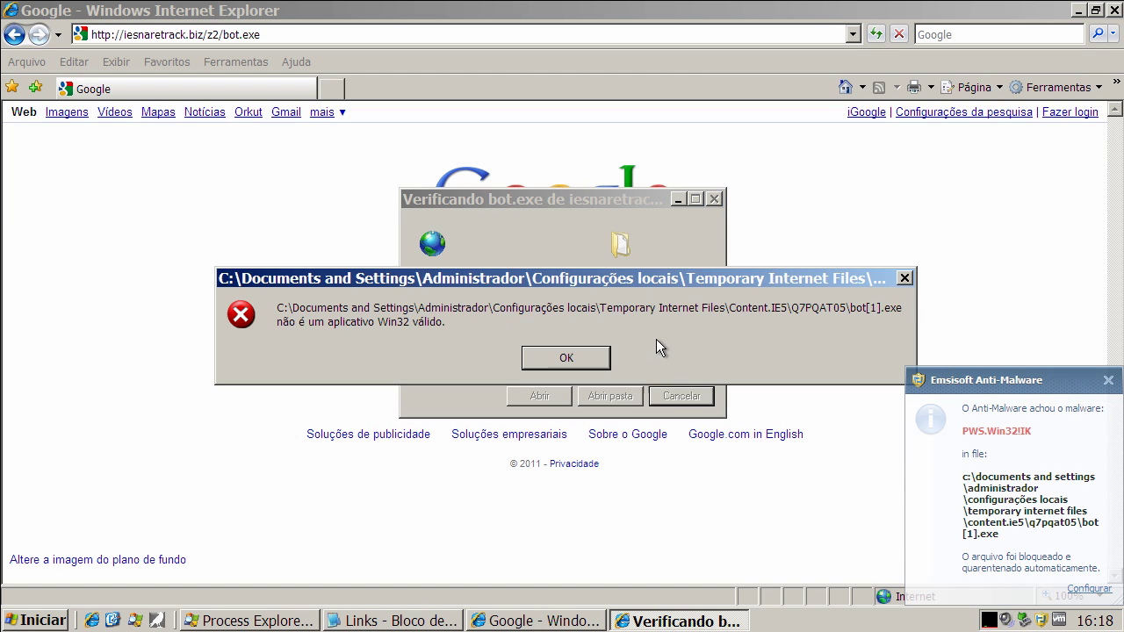
{"action": "left_click", "coordinate": [606, 357]}
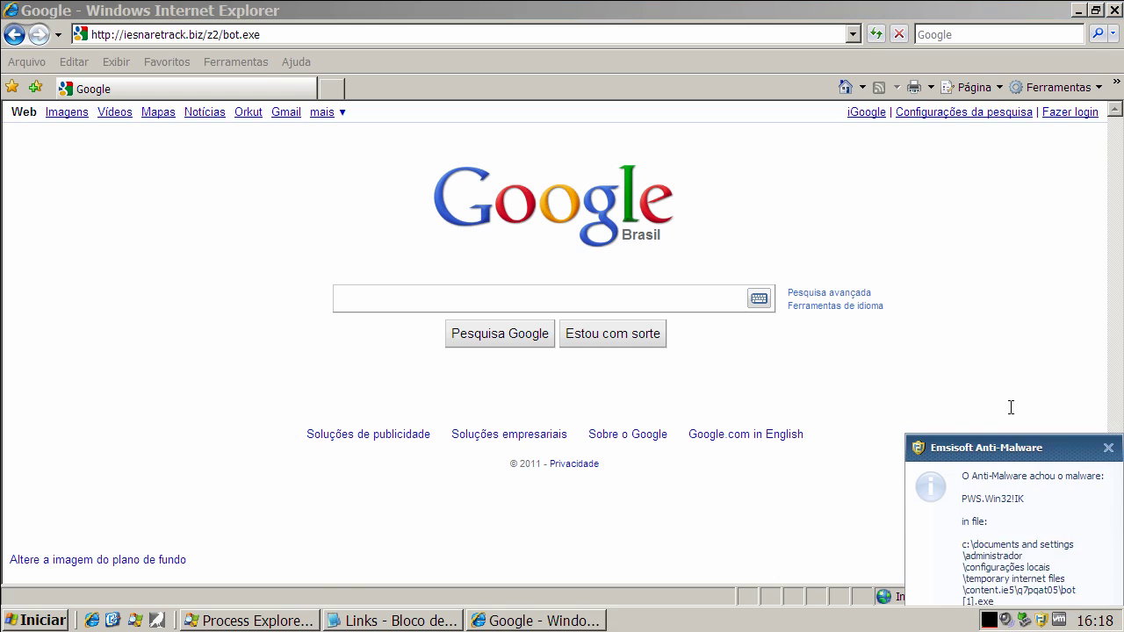
Close the Emsisoft Anti-Malware notification and copy the first link 1.visitorseerdt.co.cc/1/load.php?spl=mdac from the Links list in Bloco de notas.
{"action": "left_click", "coordinate": [377, 622]}
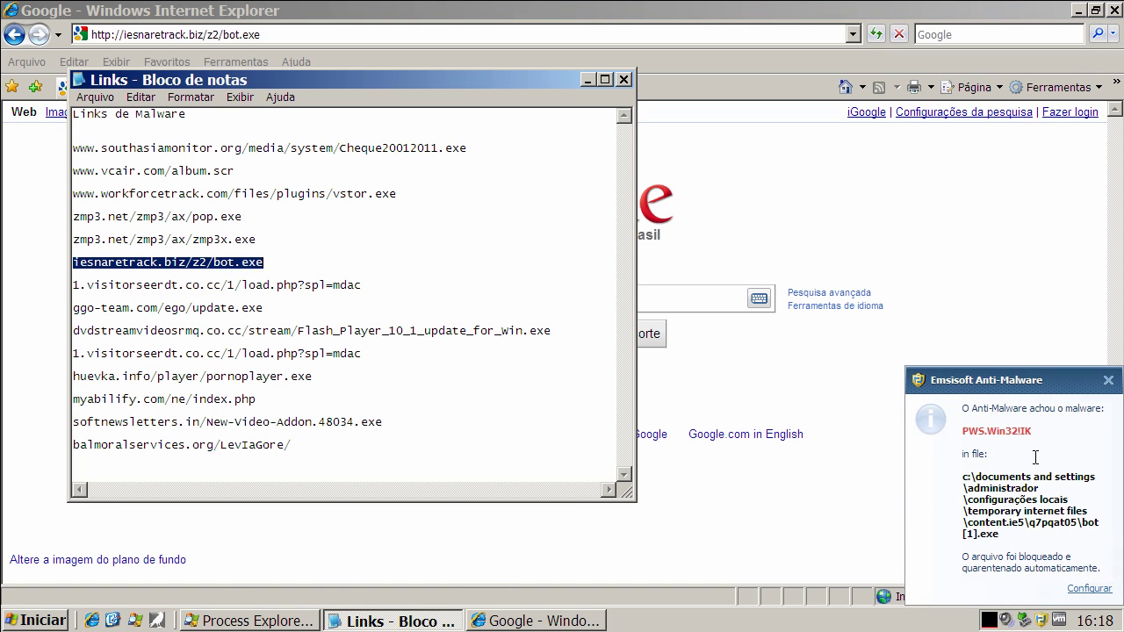
{"action": "left_click", "coordinate": [1108, 380]}
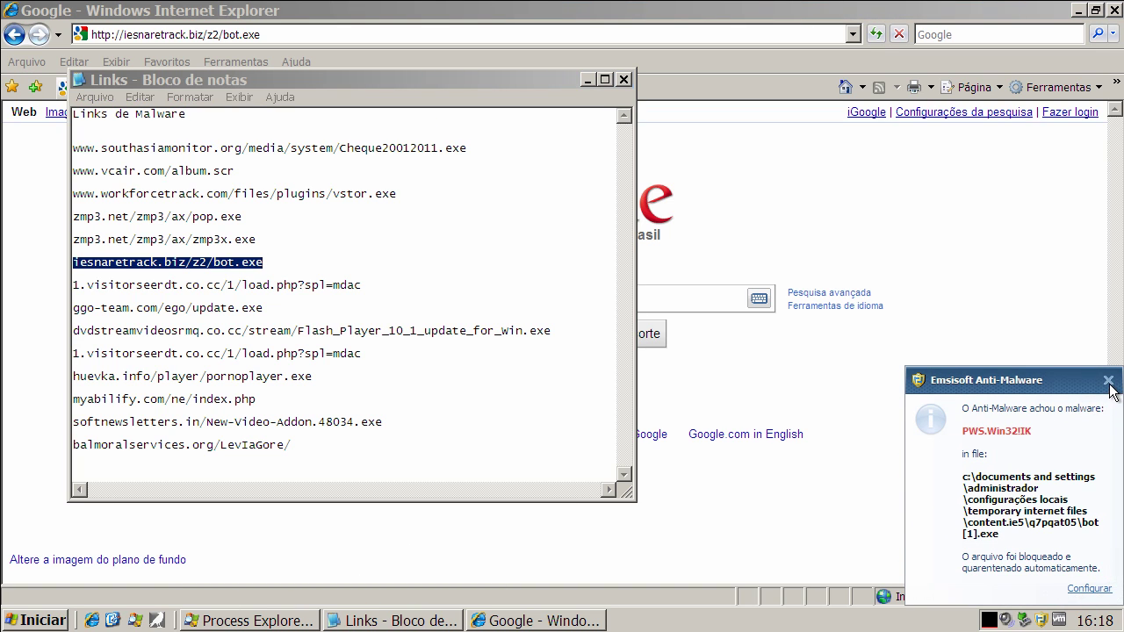
{"action": "left_click", "coordinate": [231, 283]}
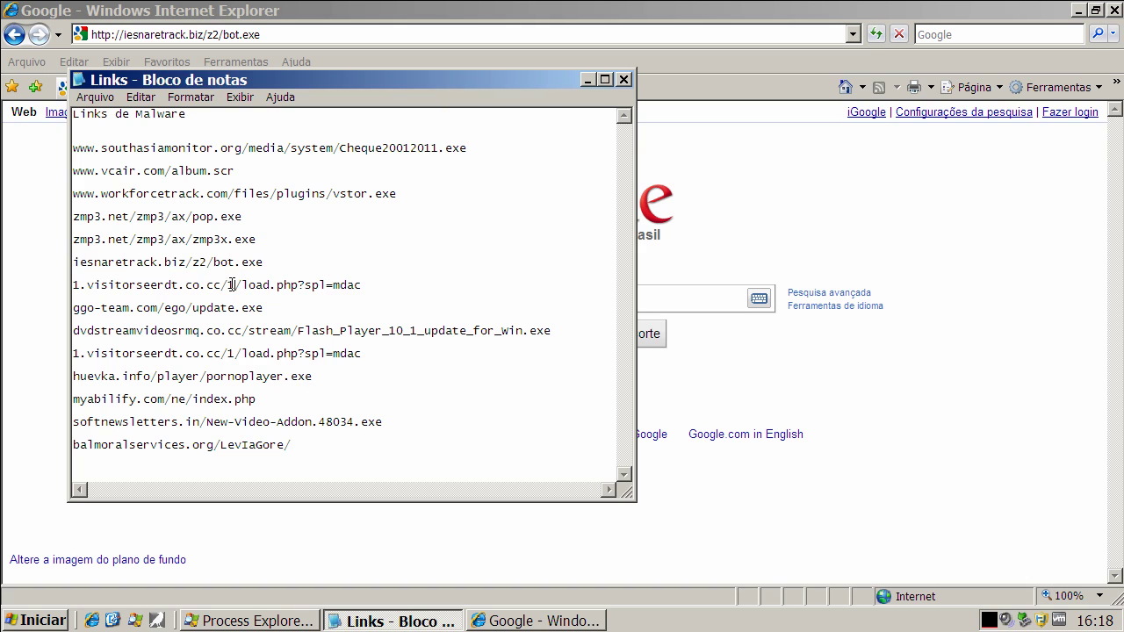
{"action": "double_click", "coordinate": [231, 285]}
{"action": "right_click", "coordinate": [232, 287]}
{"action": "left_click", "coordinate": [279, 338]}
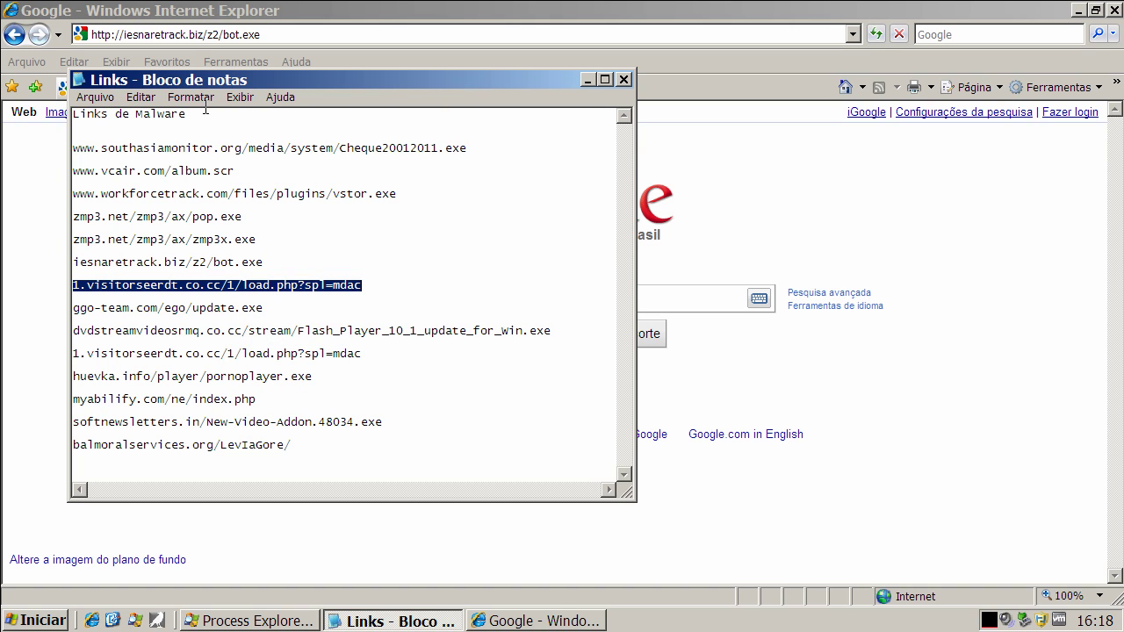
Open the copied load.php link in Internet Explorer, run load.exe, and dismiss the error and the Emsisoft Anti-Malware notification.
{"action": "left_click", "coordinate": [187, 34]}
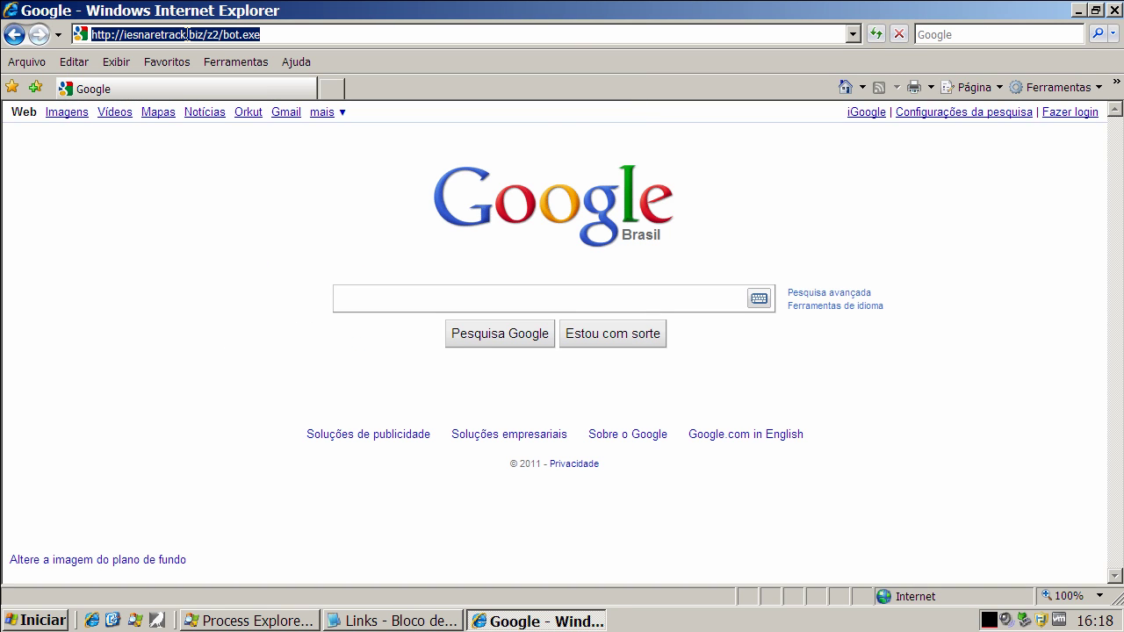
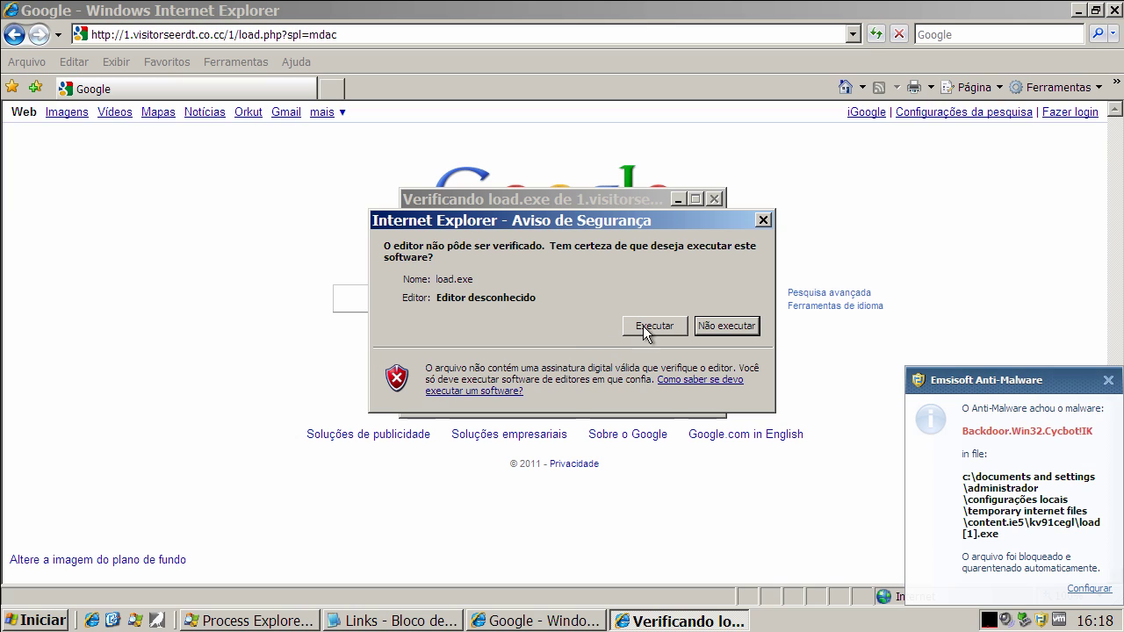
{"action": "left_click", "coordinate": [643, 326]}
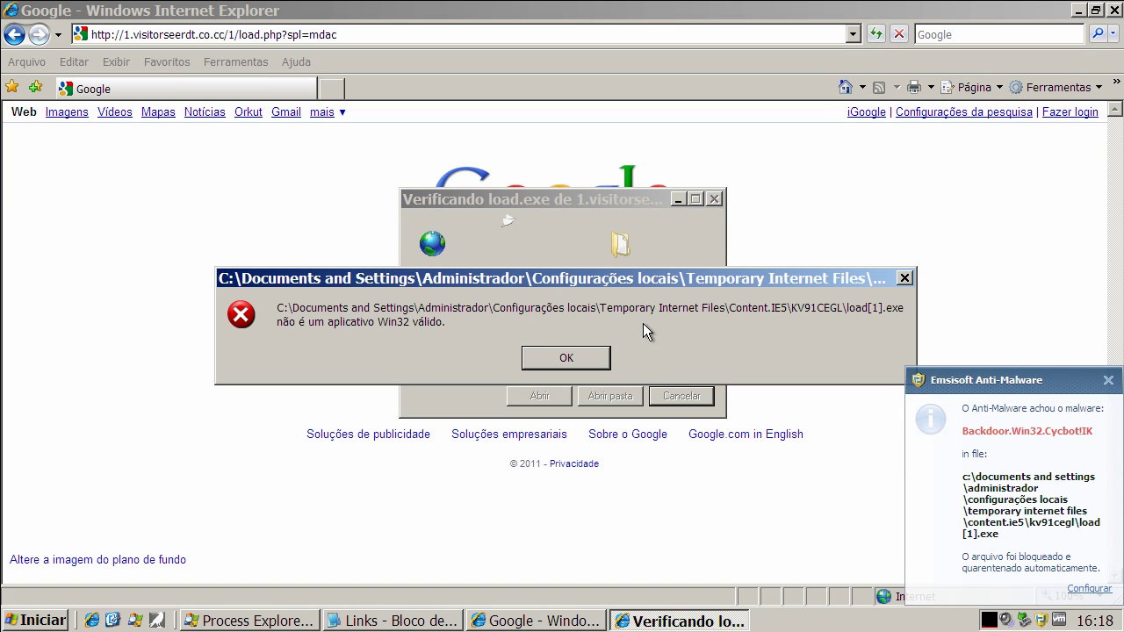
{"action": "left_click", "coordinate": [580, 354]}
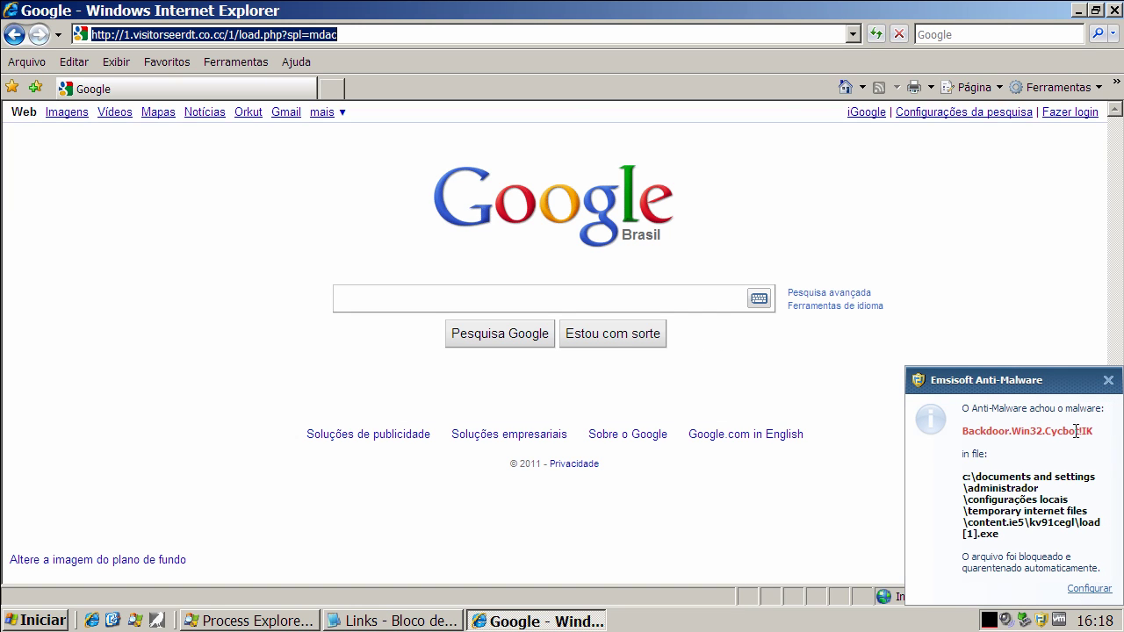
{"action": "left_click", "coordinate": [1108, 380]}
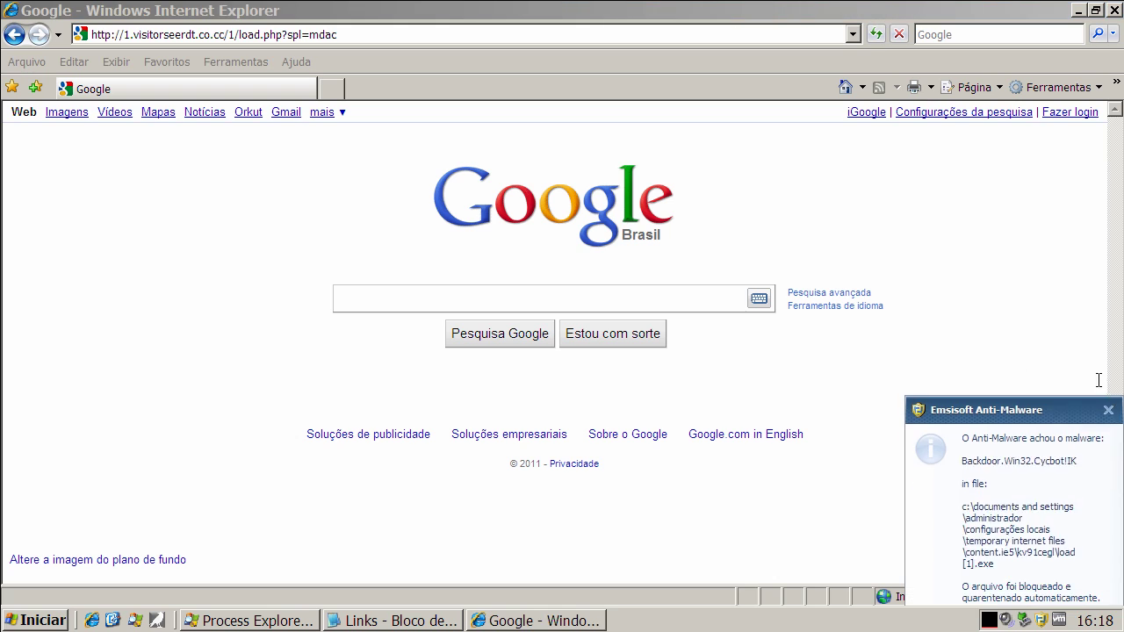
Return to the Links list in Bloco de notas and copy the link ggo-team.com/ego/update.exe.
{"action": "left_click", "coordinate": [402, 620]}
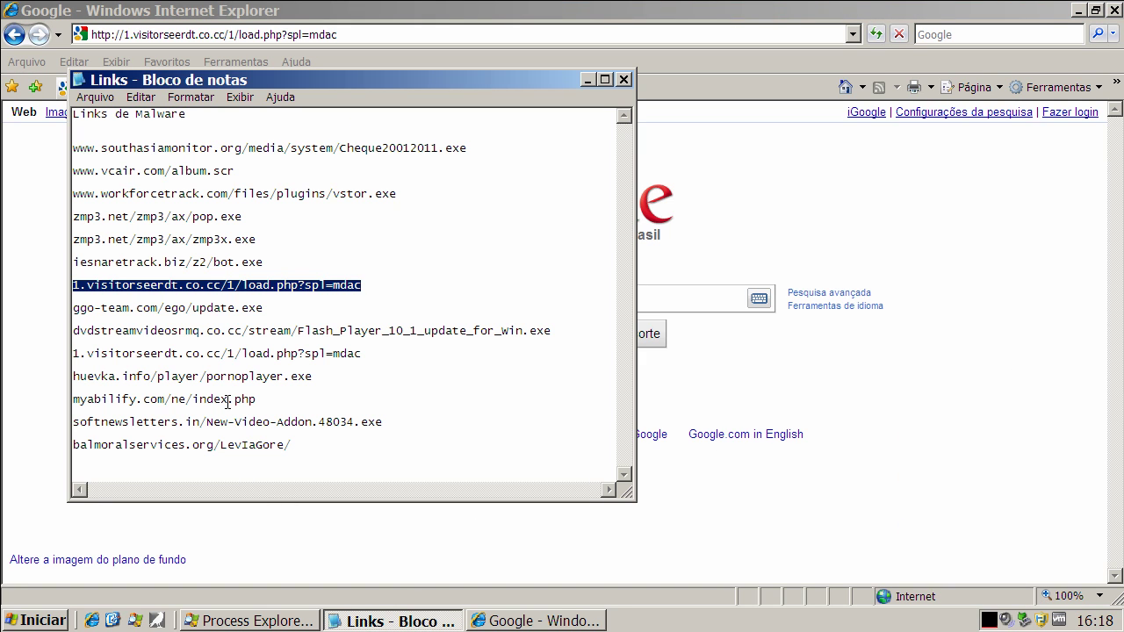
{"action": "double_click", "coordinate": [225, 309]}
{"action": "right_click", "coordinate": [226, 309]}
{"action": "left_click", "coordinate": [260, 359]}
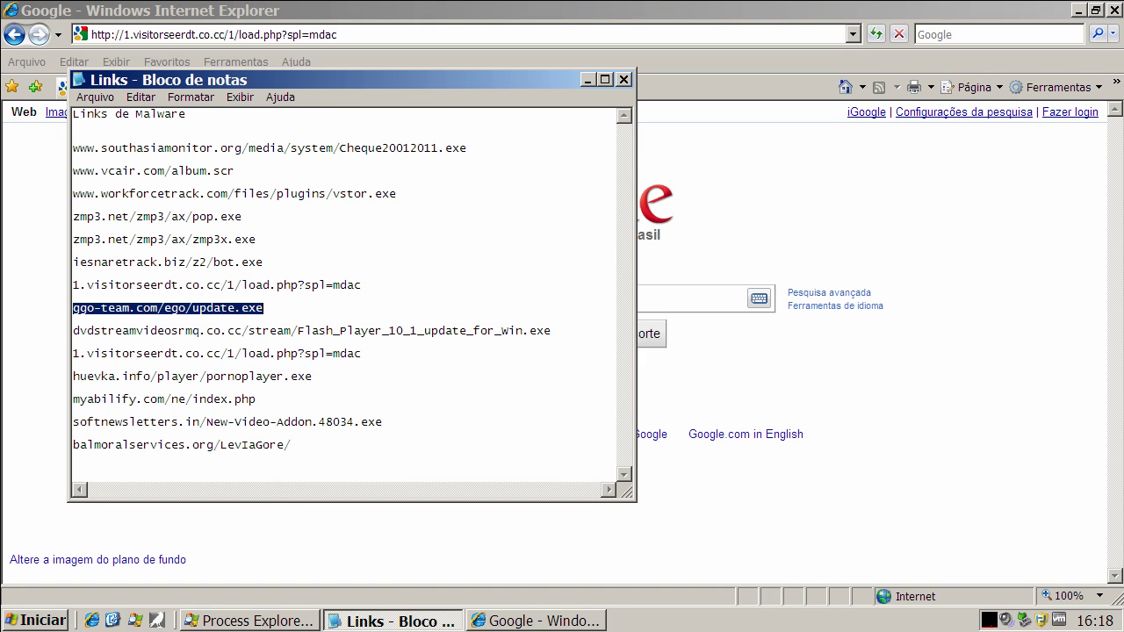
Open the copied update.exe link in Internet Explorer, run the file despite the unverified publisher and dismiss the error.
{"action": "left_click", "coordinate": [149, 34]}
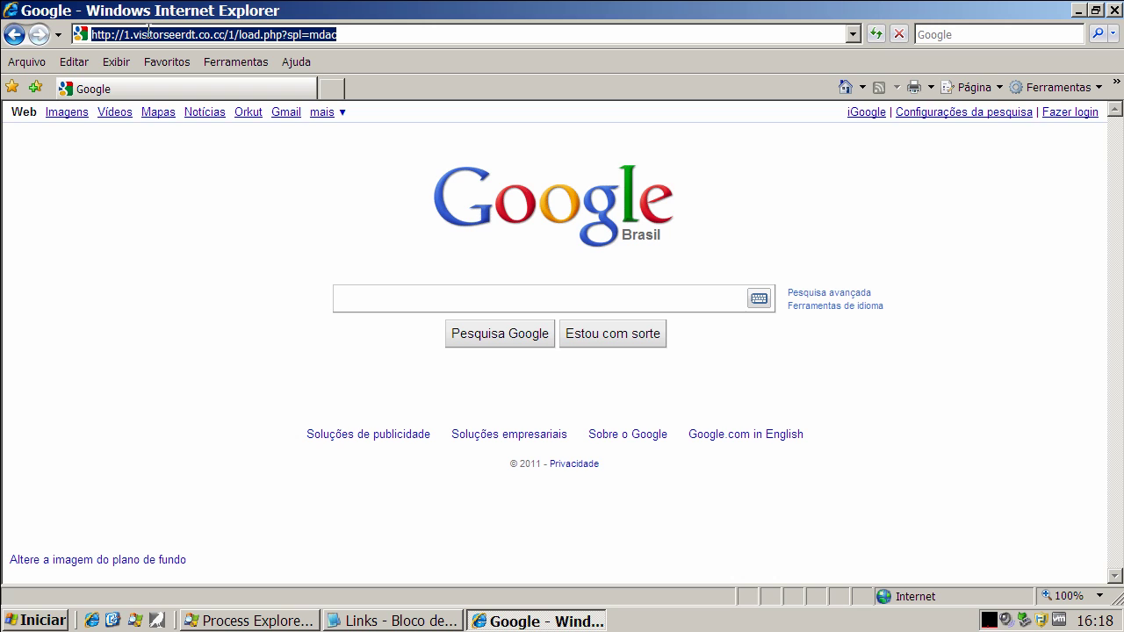
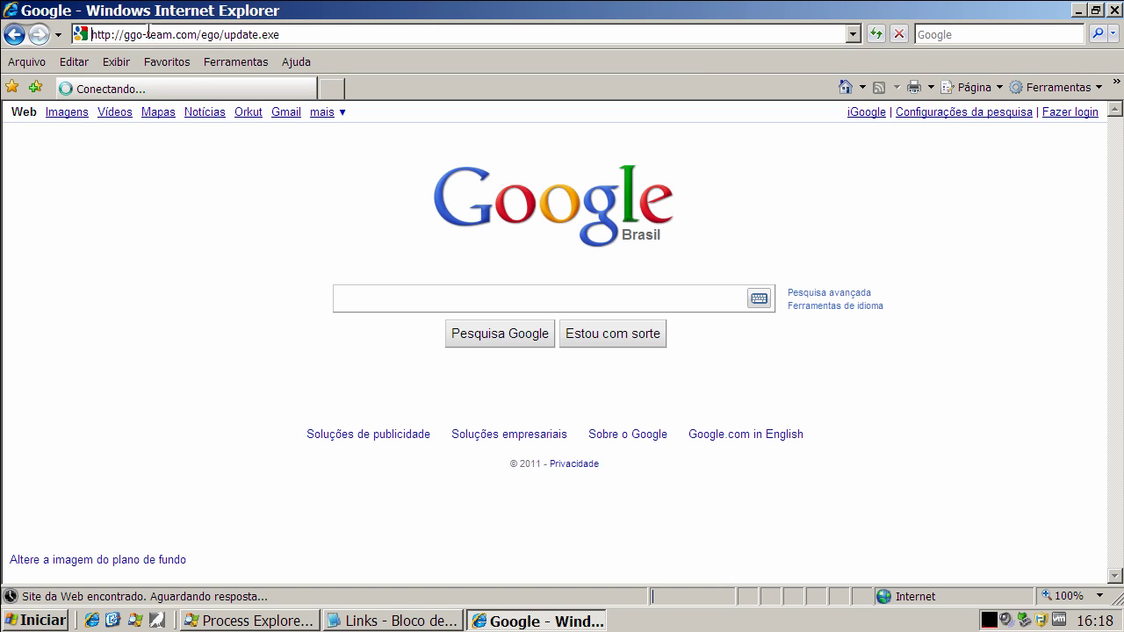
{"action": "left_click", "coordinate": [529, 318]}
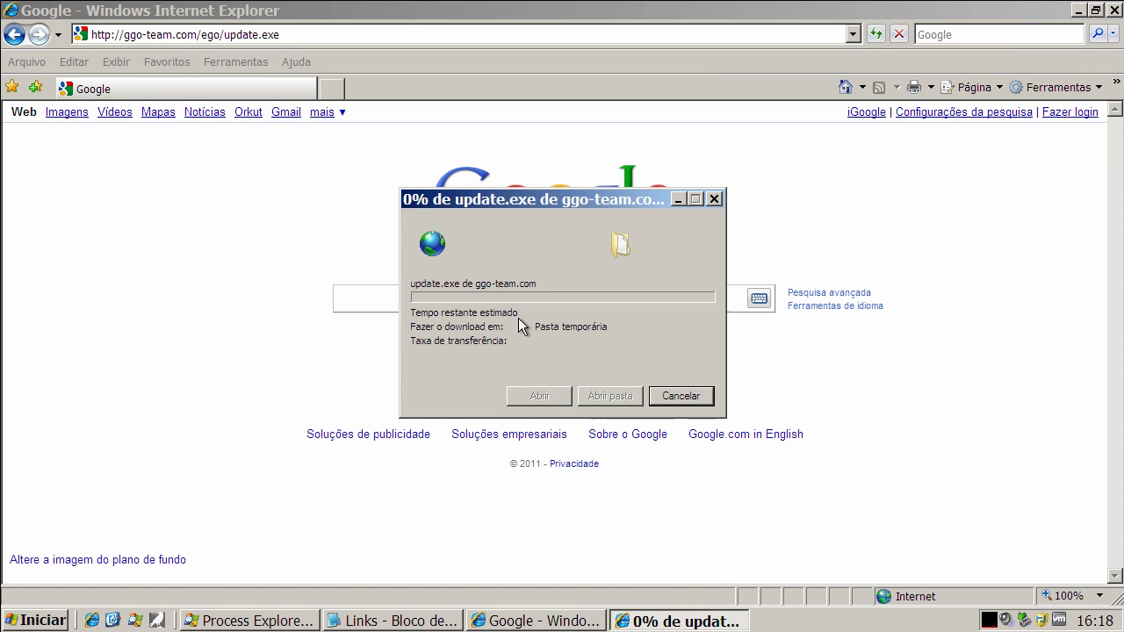
{"action": "left_click", "coordinate": [606, 303]}
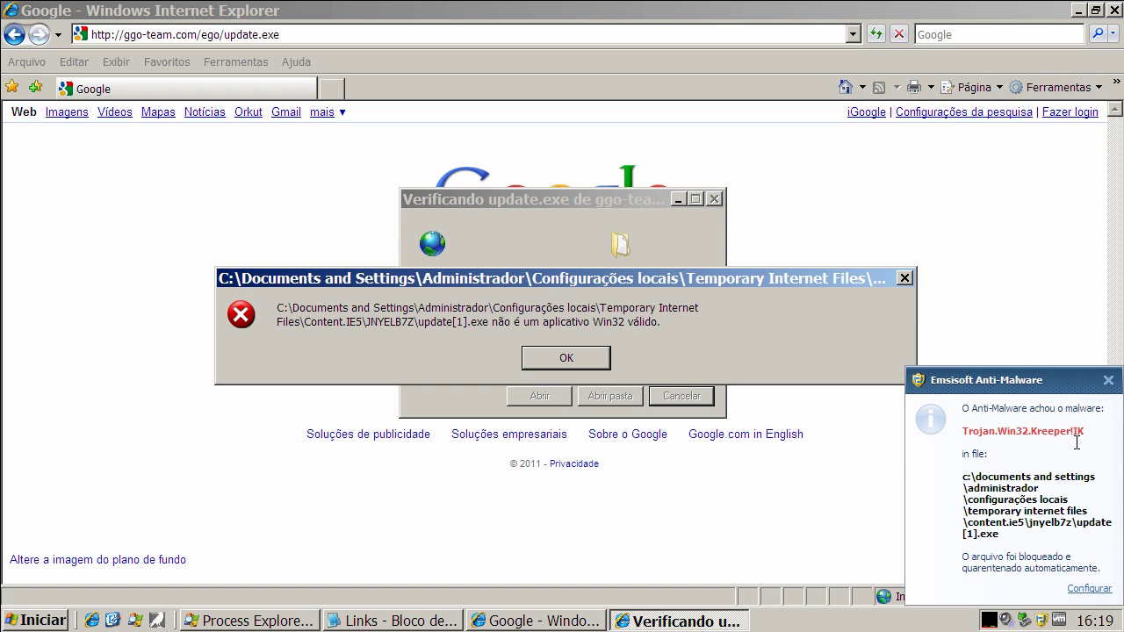
{"action": "left_click", "coordinate": [590, 352]}
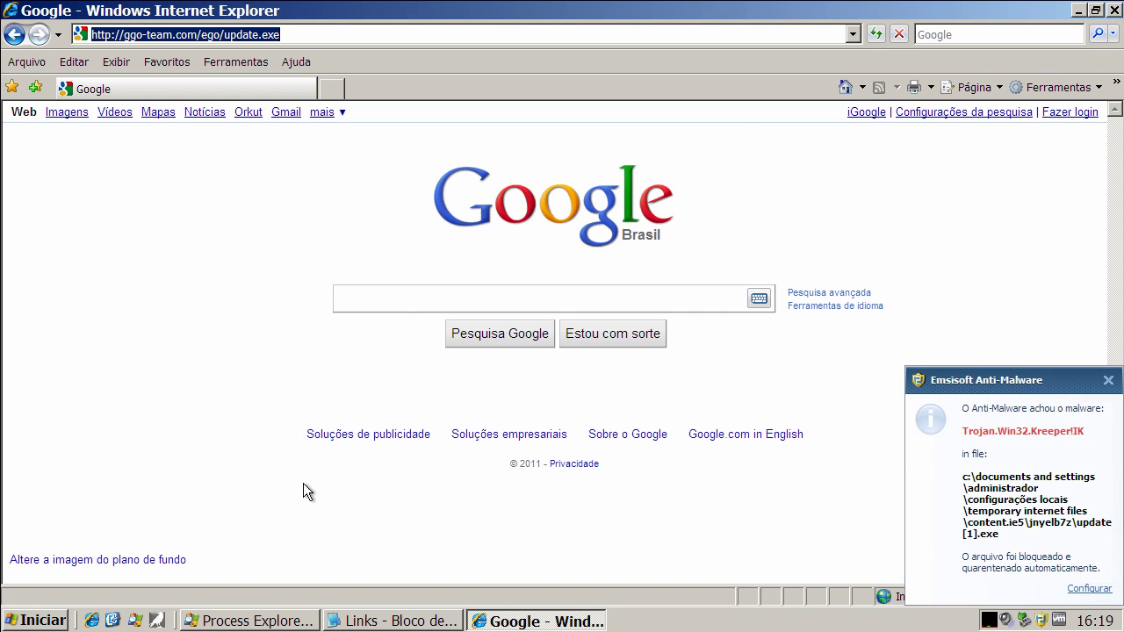
Return to the Links list in Bloco de notas and copy the link dvdstreamvideosrmq.co.cc/stream/Flash_Player_10_1_update_for_Win.exe.
{"action": "left_click", "coordinate": [355, 621]}
{"action": "double_click", "coordinate": [241, 331]}
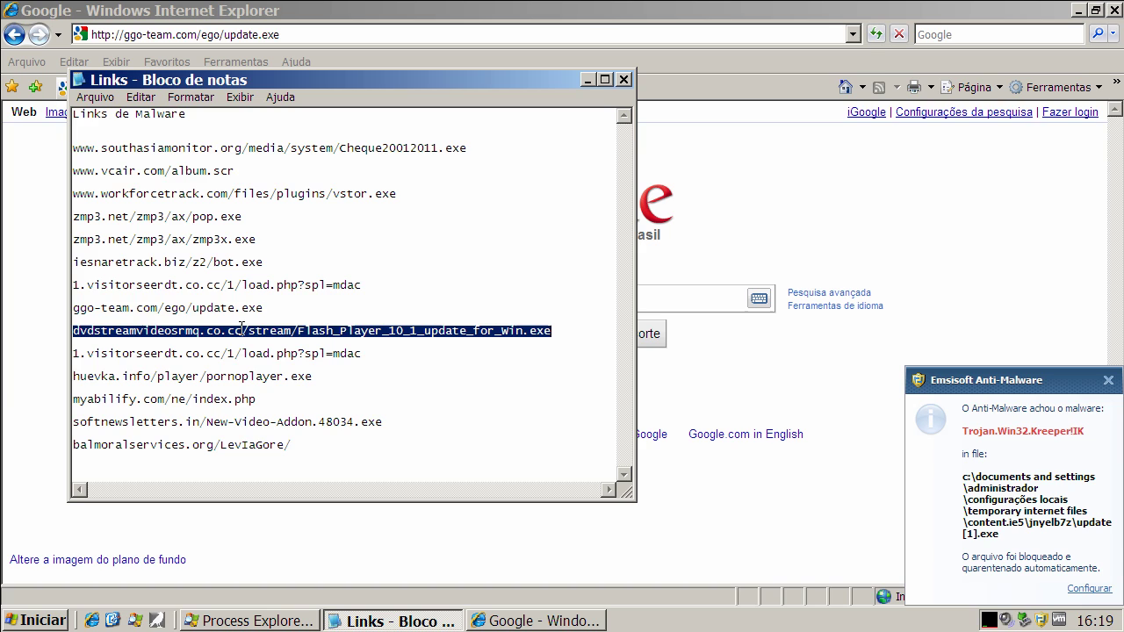
{"action": "right_click", "coordinate": [241, 327]}
{"action": "left_click", "coordinate": [255, 383]}
Open the copied Flash_Player_10_1_update_for_Win.exe link in Internet Explorer, closing the old Emsisoft notification, then run the file and dismiss the error.
{"action": "left_click", "coordinate": [171, 34]}
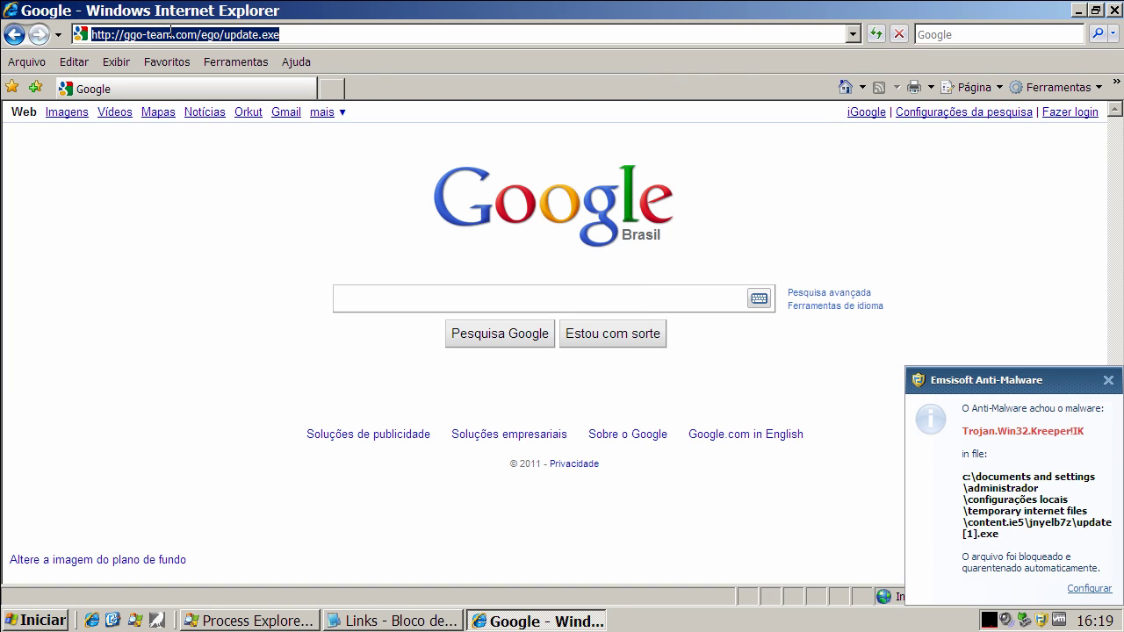
{"action": "key", "text": "ctrl+v"}
{"action": "left_click", "coordinate": [1108, 381]}
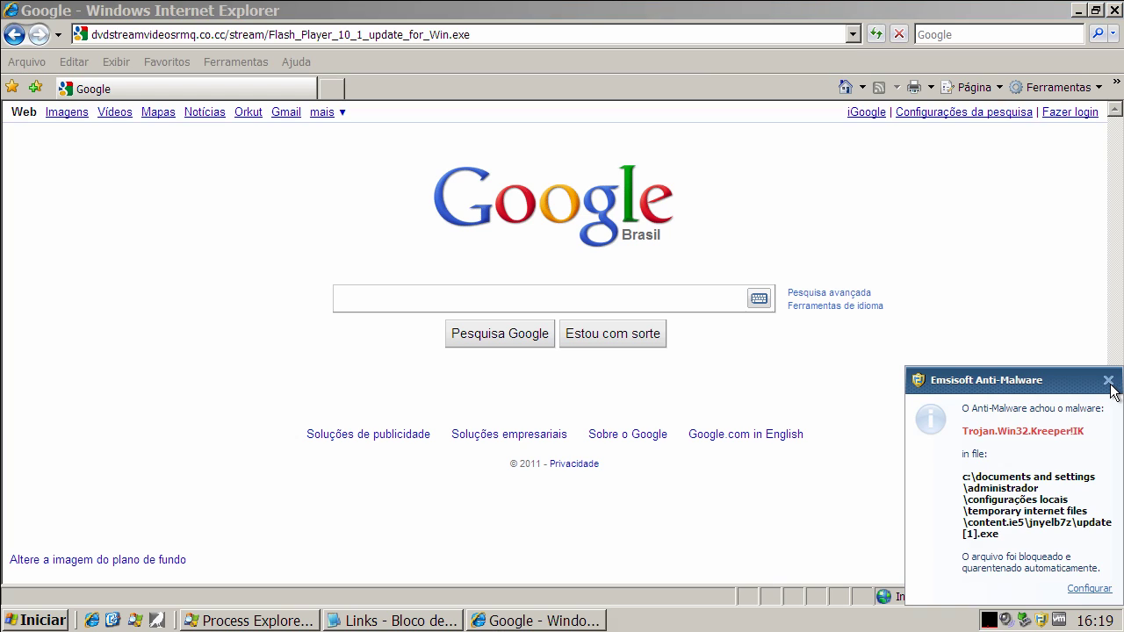
{"action": "left_click", "coordinate": [486, 33]}
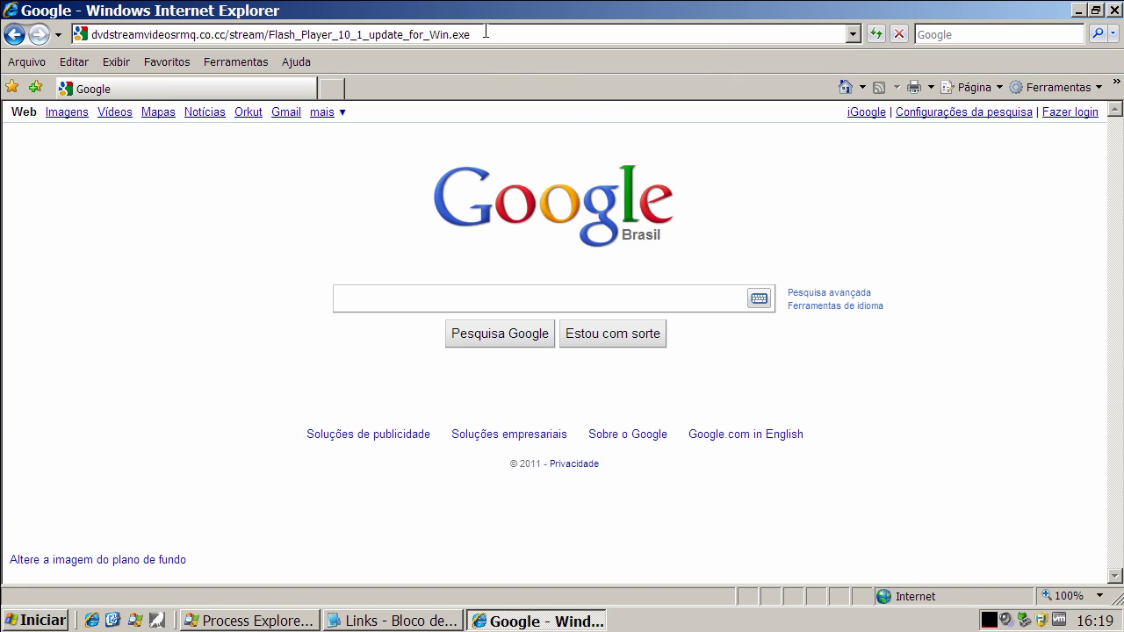
{"action": "key", "text": "Return"}
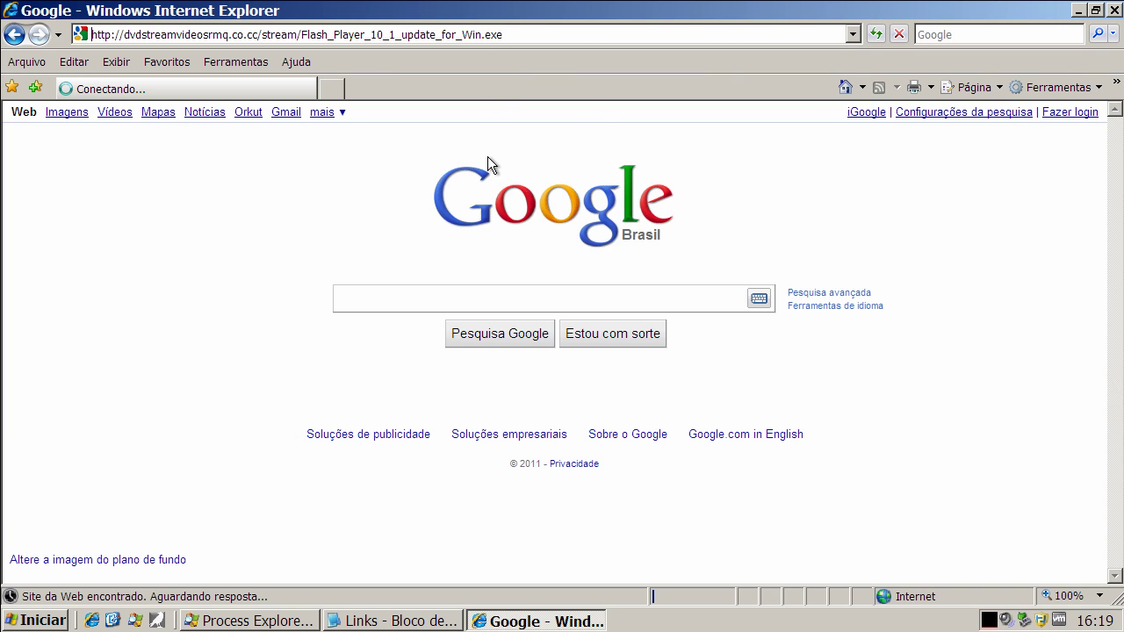
{"action": "left_click", "coordinate": [537, 317]}
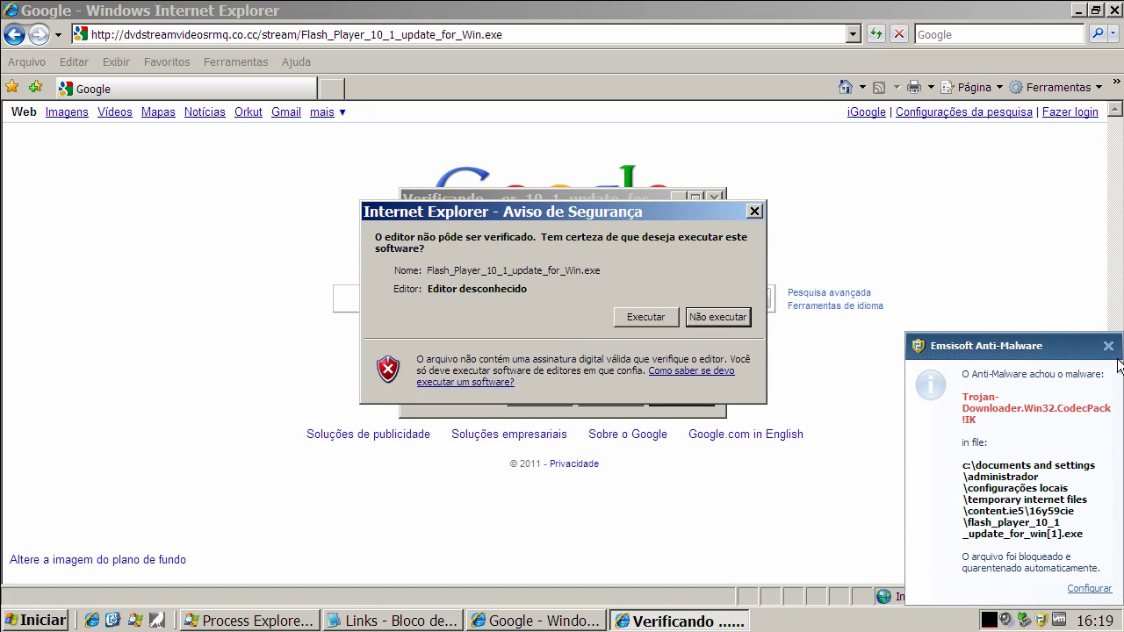
{"action": "left_click", "coordinate": [618, 315]}
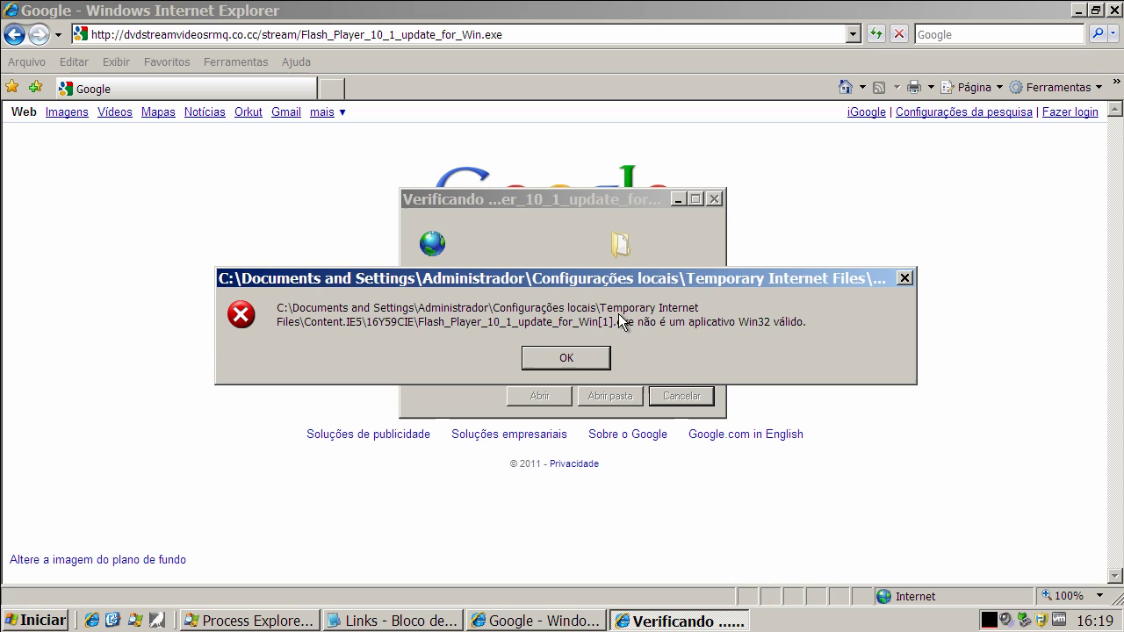
{"action": "left_click", "coordinate": [583, 359]}
Return to the Links list in Bloco de notas and copy the second 1.visitorseerdt.co.cc/1/load.php?spl=mdac link, below the Flash Player one.
{"action": "left_click", "coordinate": [409, 622]}
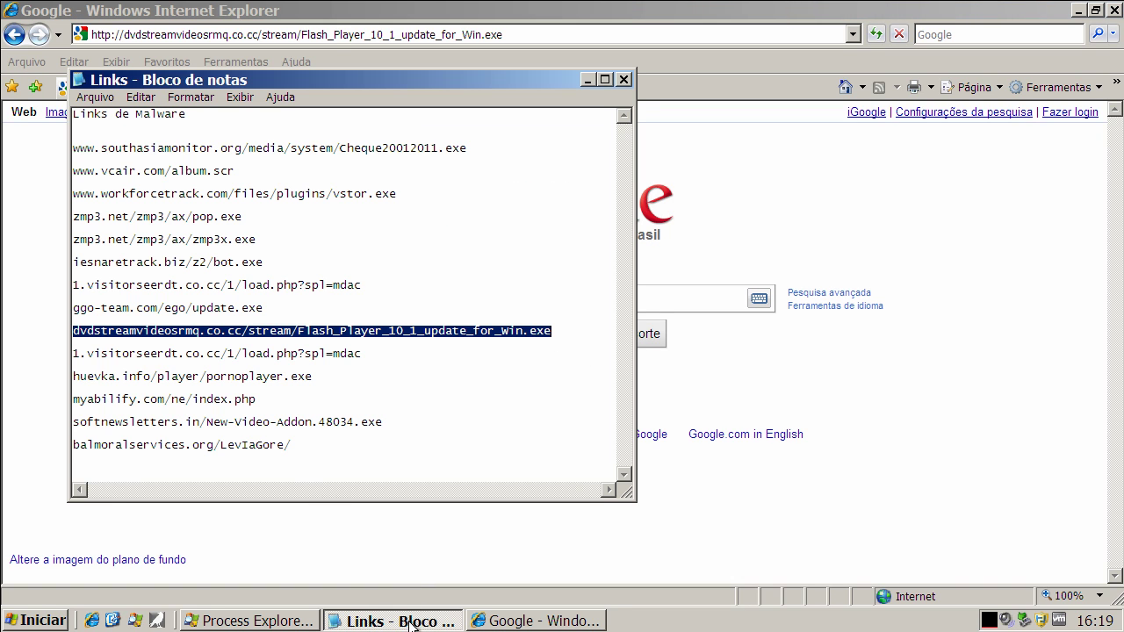
{"action": "double_click", "coordinate": [270, 353]}
{"action": "right_click", "coordinate": [272, 354]}
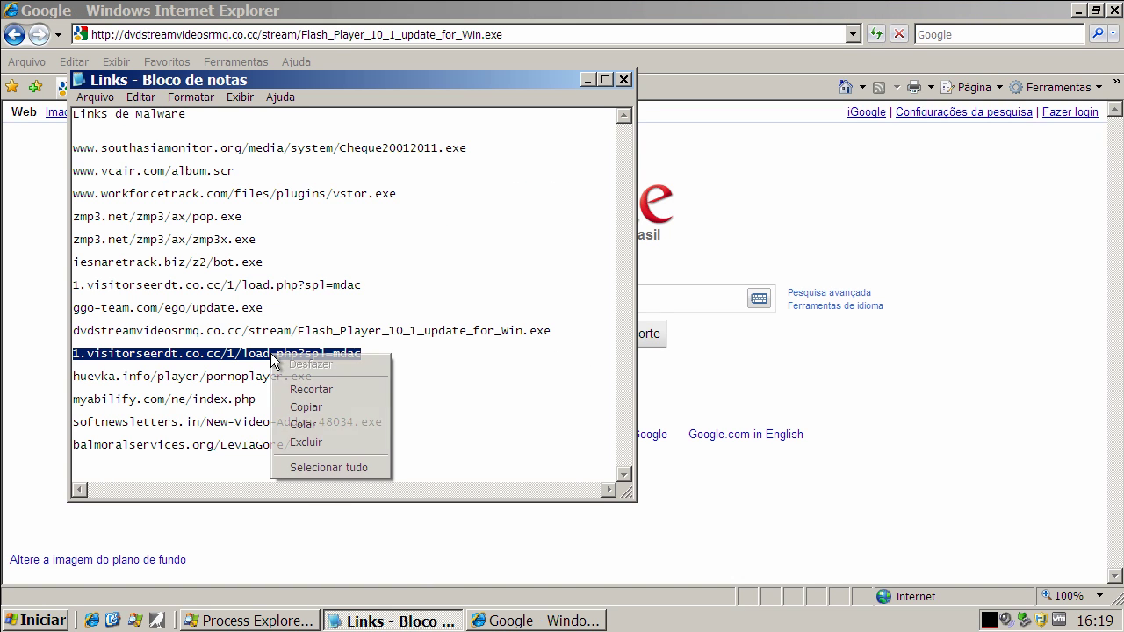
{"action": "left_click", "coordinate": [303, 406]}
Open the copied load.php link in Internet Explorer, run load.exe despite the unverified publisher and dismiss the error.
{"action": "left_click", "coordinate": [192, 35]}
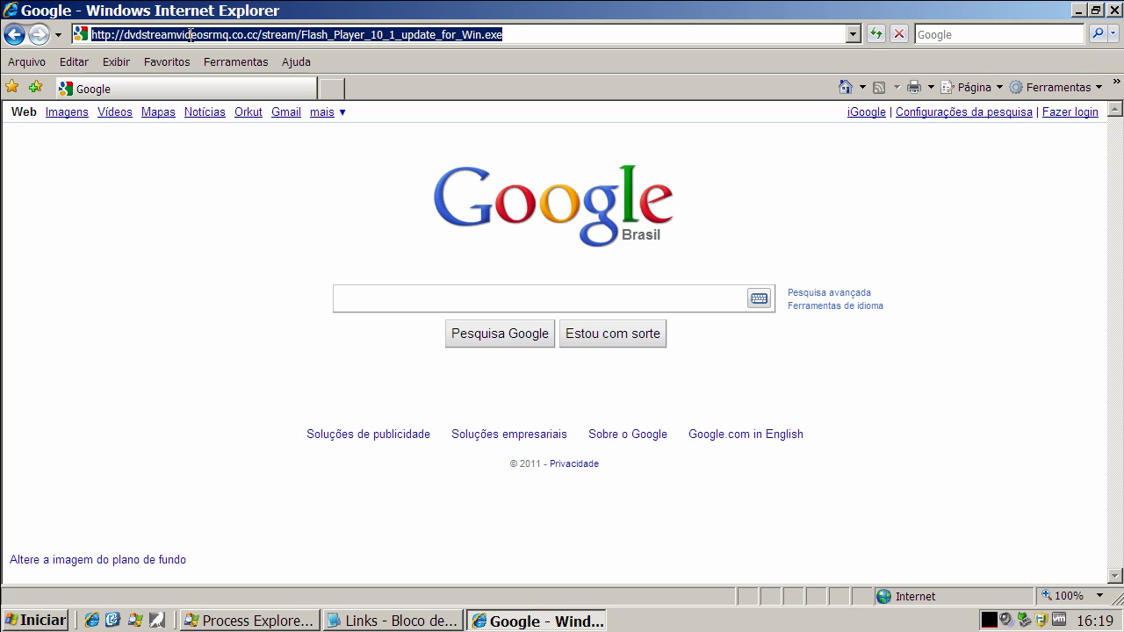
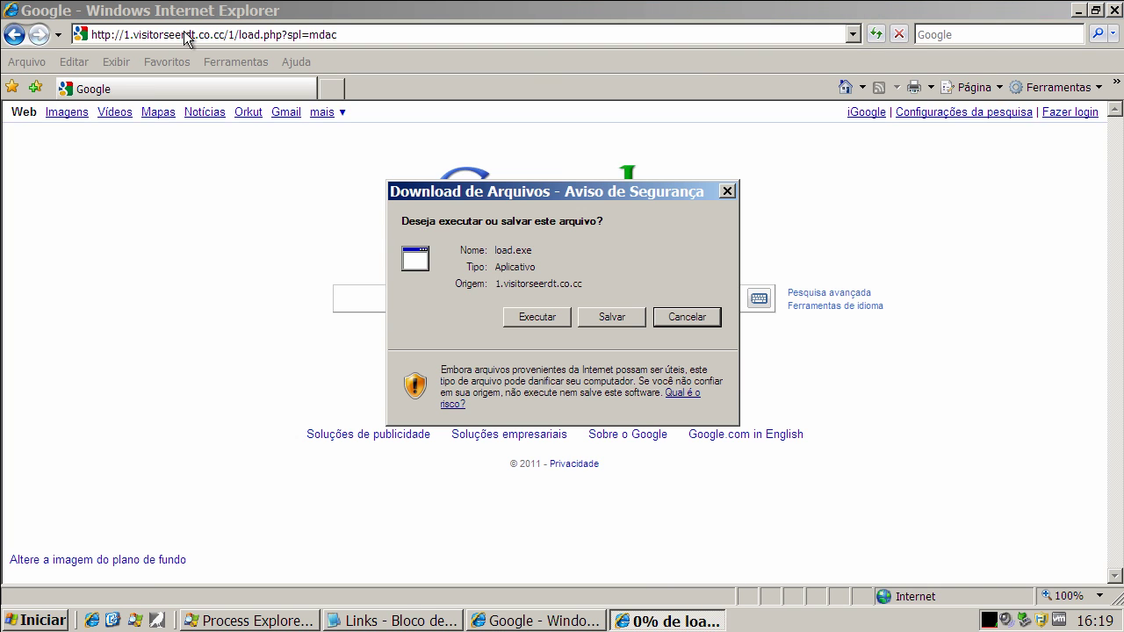
{"action": "left_click", "coordinate": [556, 320]}
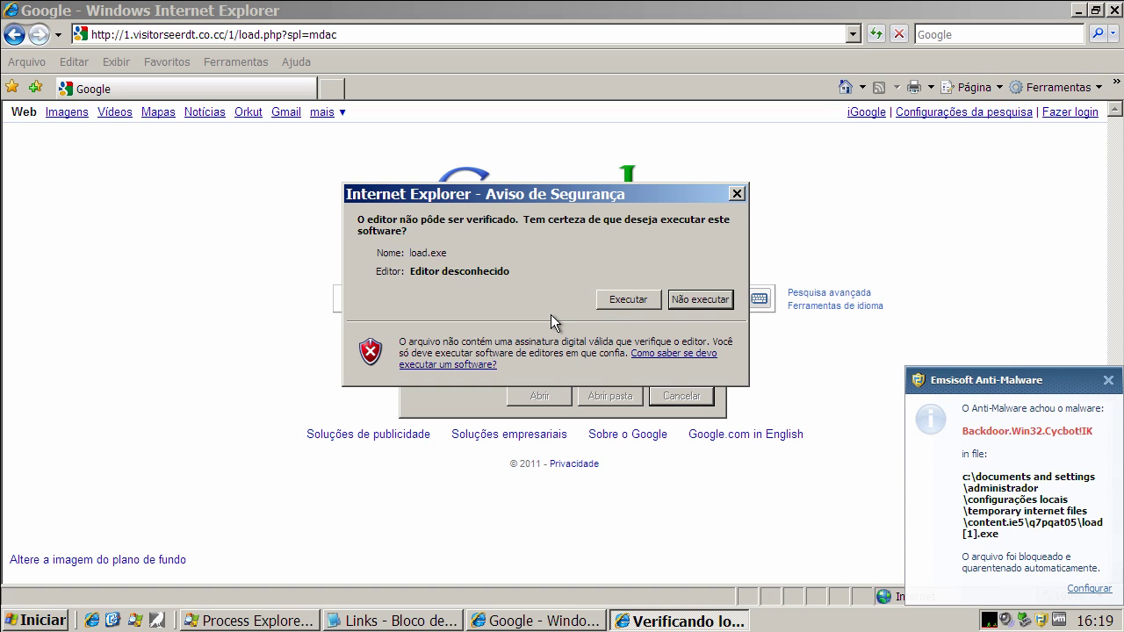
{"action": "left_click", "coordinate": [610, 301]}
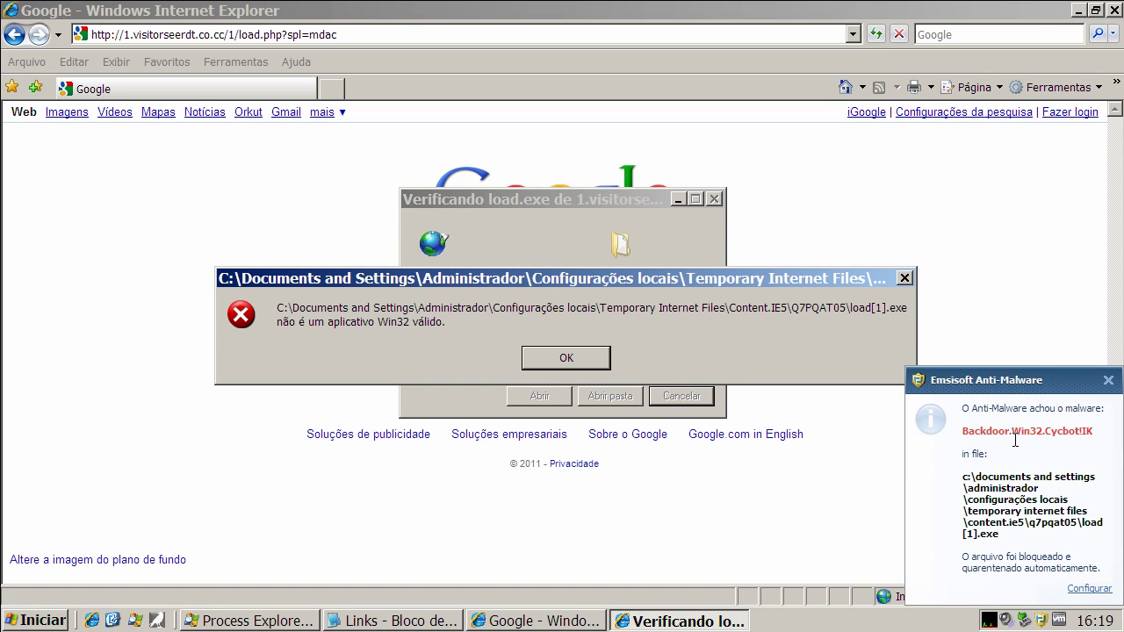
{"action": "left_click", "coordinate": [580, 358]}
Return to the Links list in Bloco de notas and copy the link huevka.info/player/pornoplayer.exe.
{"action": "left_click", "coordinate": [371, 621]}
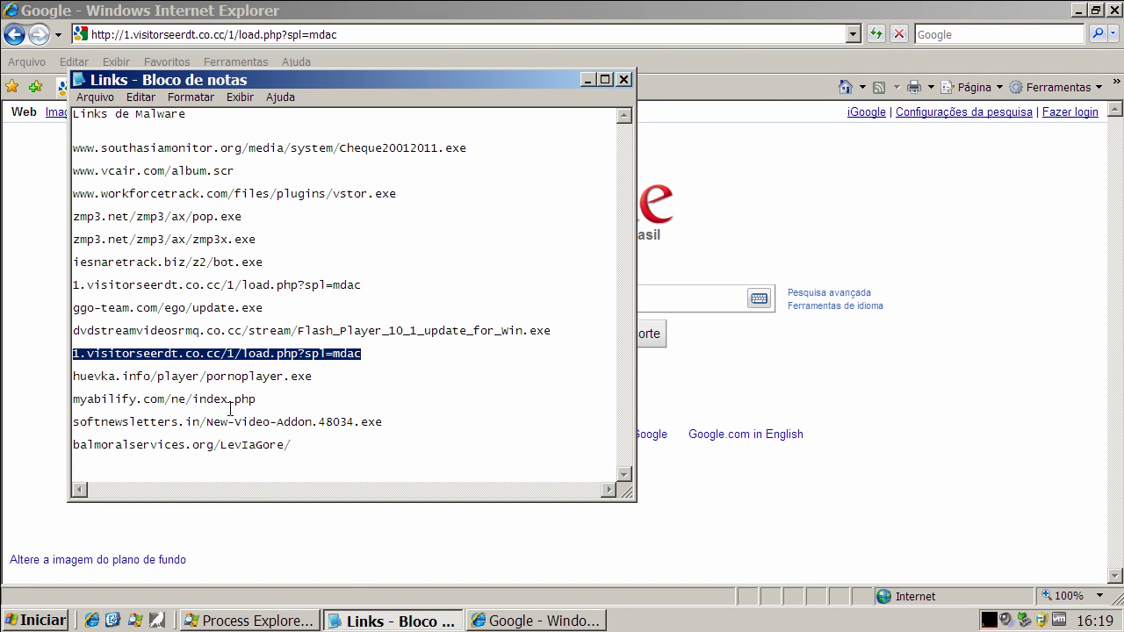
{"action": "double_click", "coordinate": [223, 377]}
{"action": "right_click", "coordinate": [223, 378]}
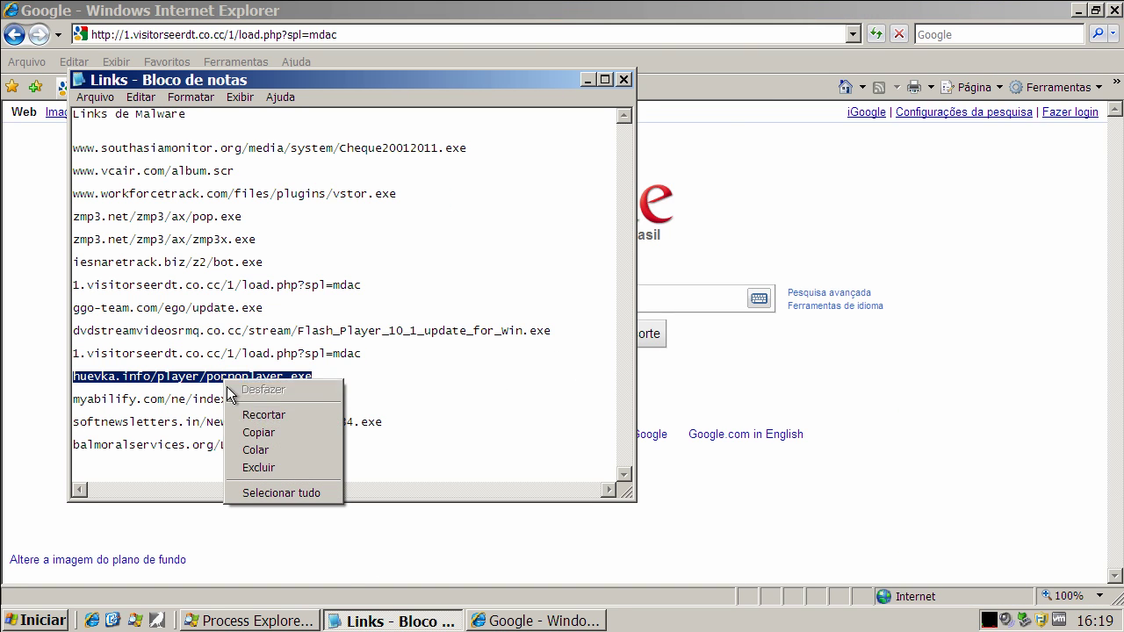
{"action": "left_click", "coordinate": [254, 430]}
Open the copied pornoplayer.exe link in Internet Explorer, run the unverified file, and dismiss the error and the Emsisoft notification.
{"action": "left_click", "coordinate": [172, 37]}
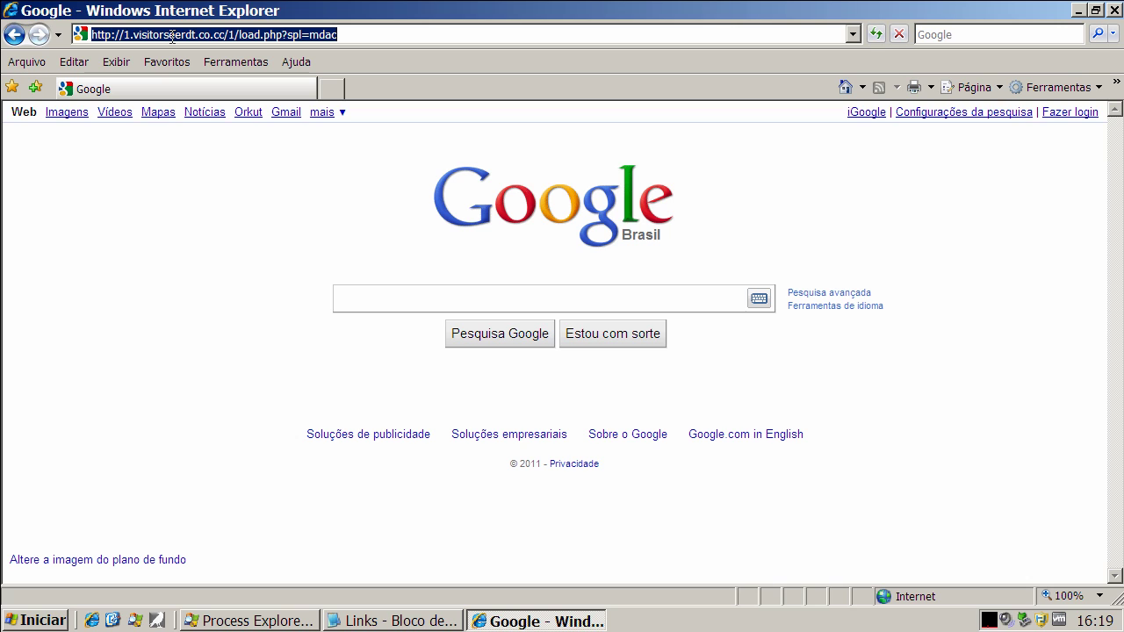
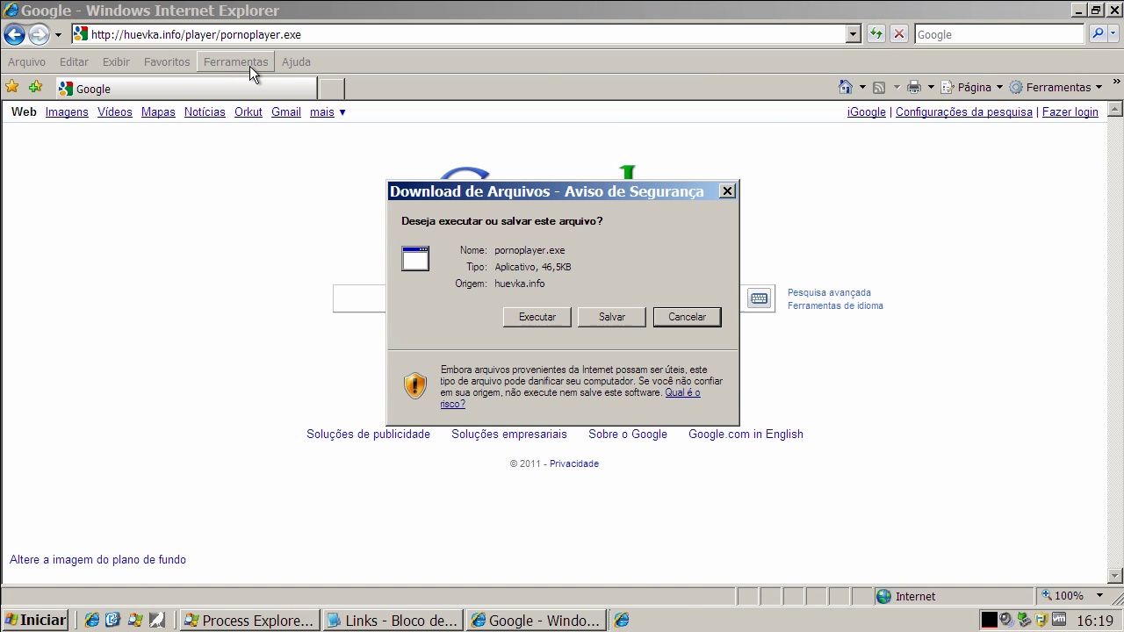
{"action": "left_click", "coordinate": [554, 320]}
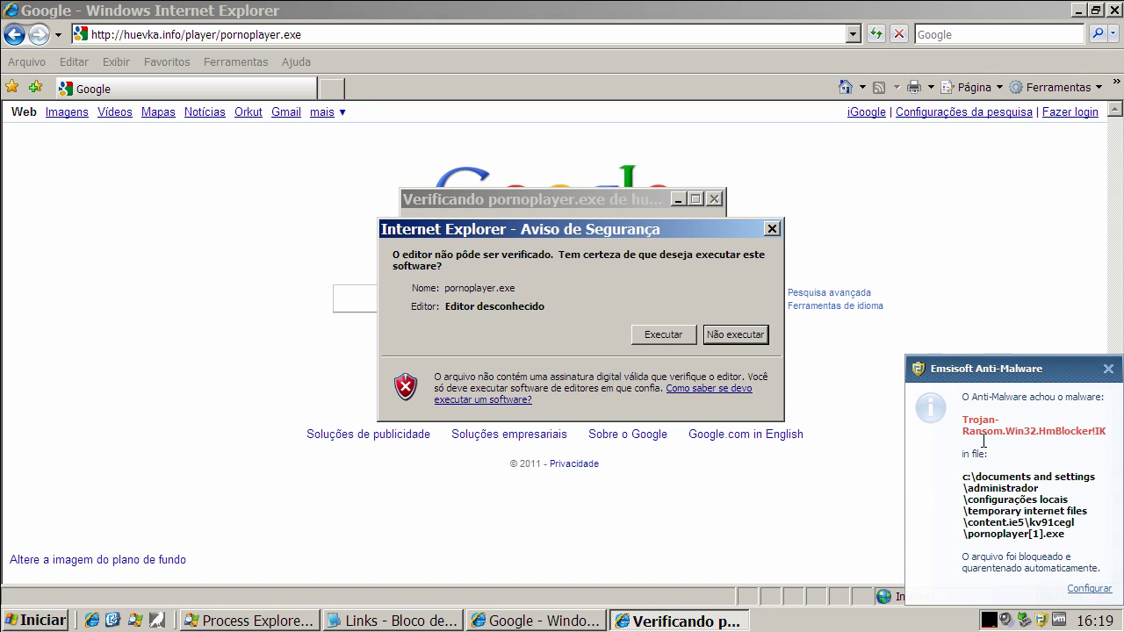
{"action": "left_click", "coordinate": [654, 334]}
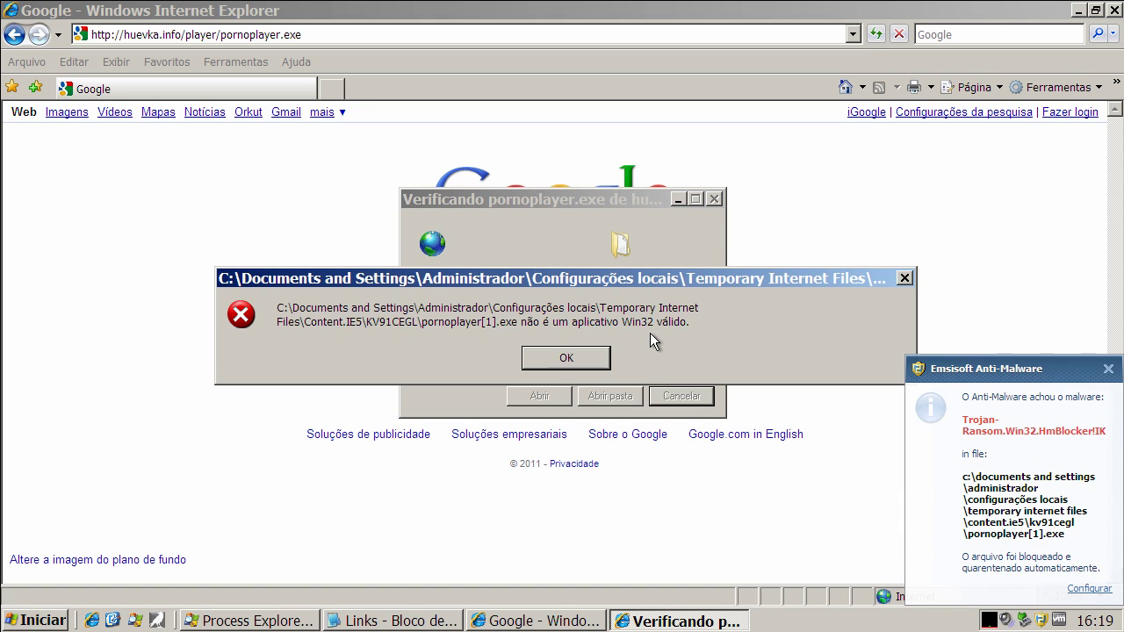
{"action": "left_click", "coordinate": [596, 359]}
{"action": "left_click", "coordinate": [1108, 369]}
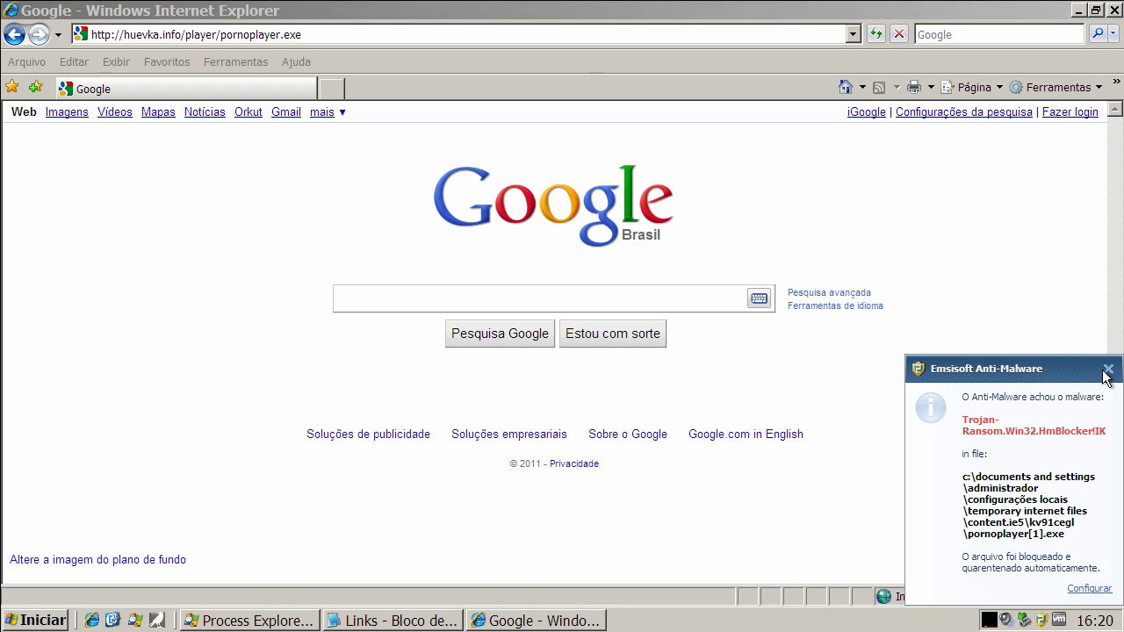
Return to the Links list in Bloco de notas and copy the link myabilify.com/ne/index.php.
{"action": "left_click", "coordinate": [429, 618]}
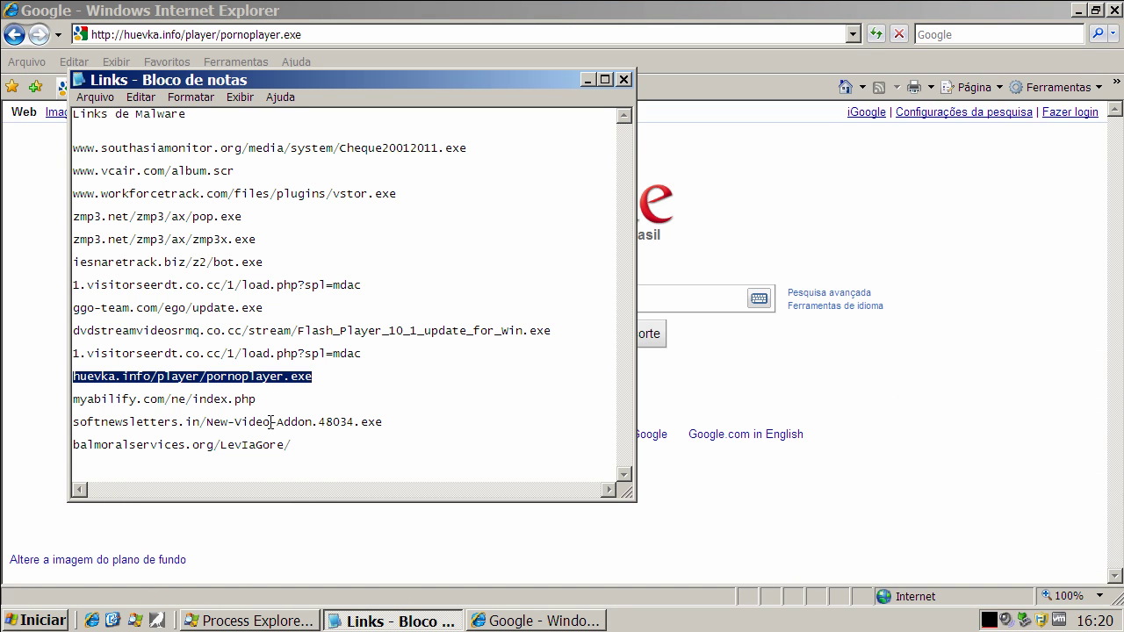
{"action": "double_click", "coordinate": [246, 399]}
{"action": "right_click", "coordinate": [246, 399]}
{"action": "left_click", "coordinate": [279, 453]}
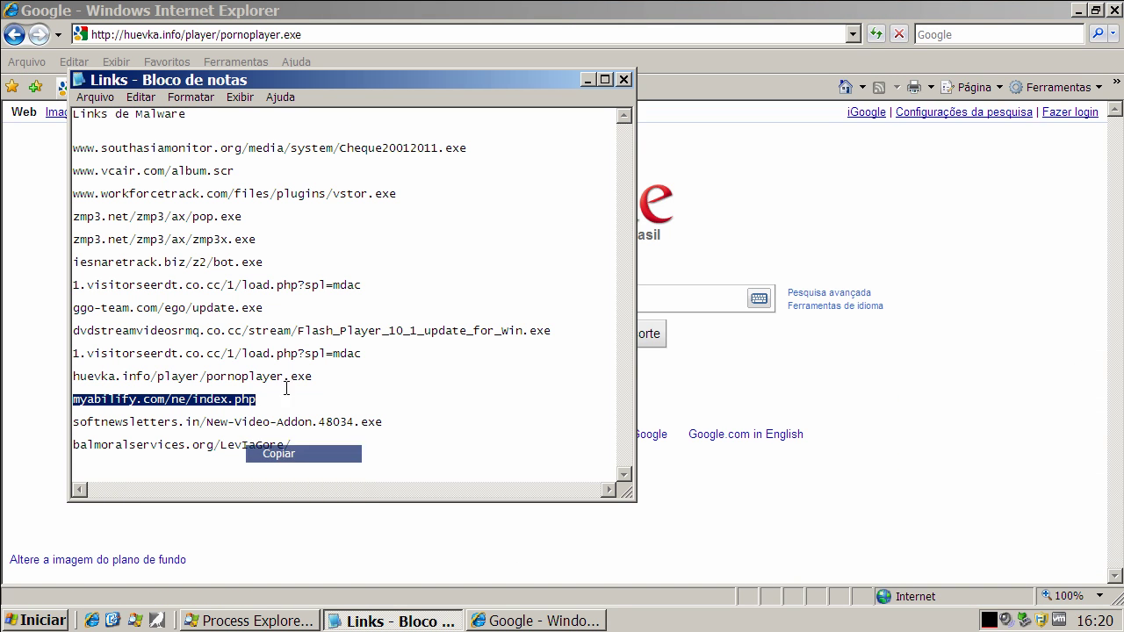
Open the copied myabilify.com/ne/index.php link in Internet Explorer and accept the site's malware warning to start its scan.
{"action": "left_click", "coordinate": [200, 35]}
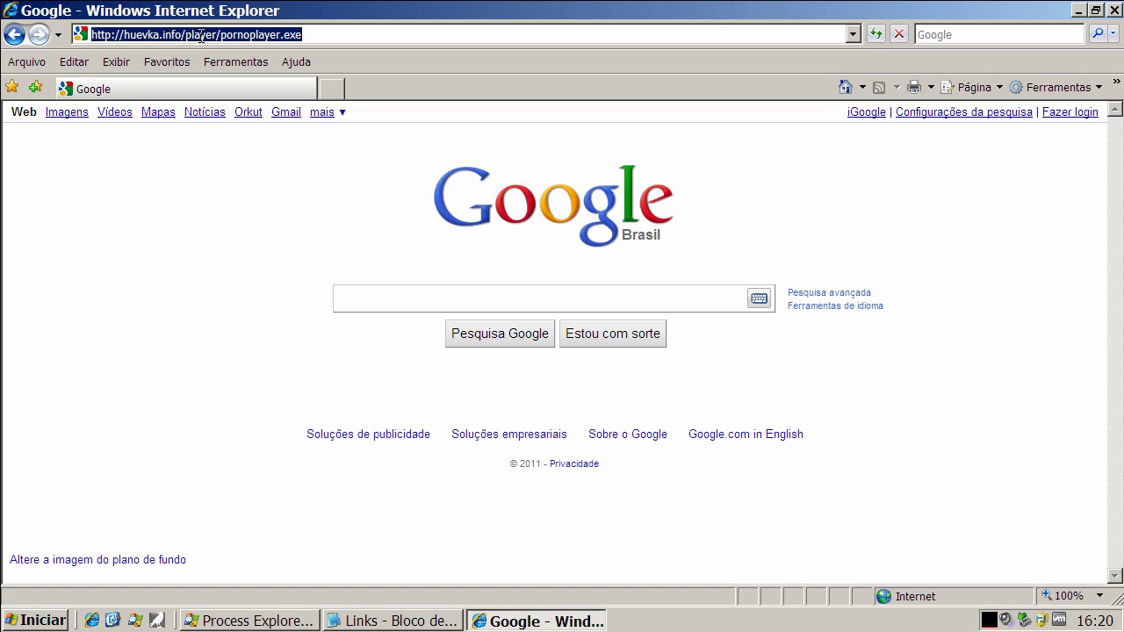
{"action": "key", "text": "ctrl+v"}
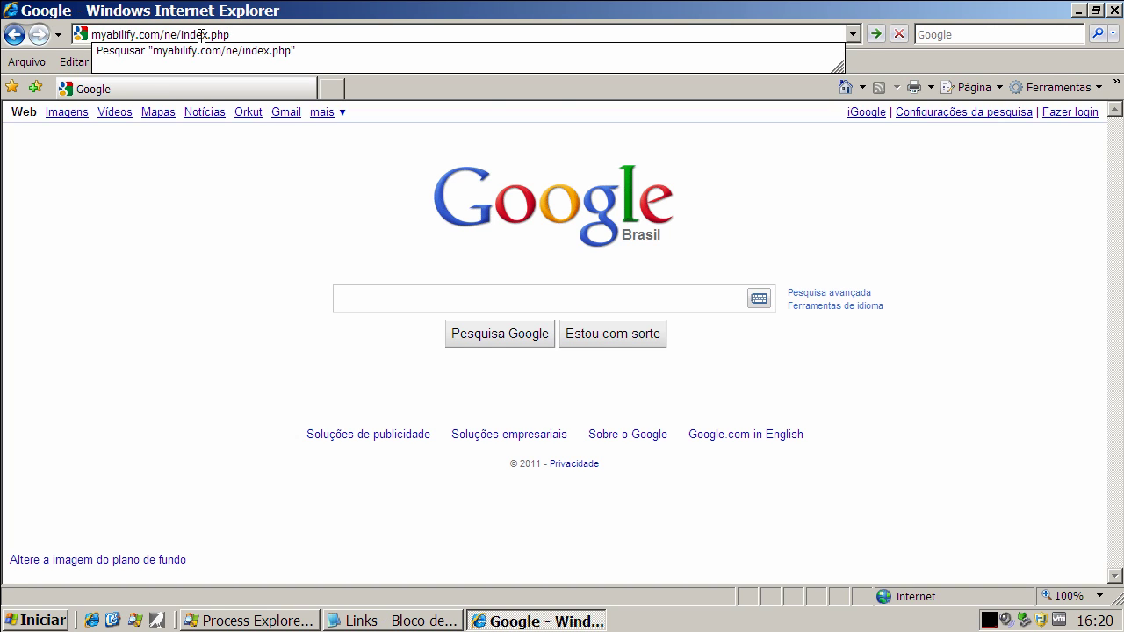
{"action": "key", "text": "Return"}
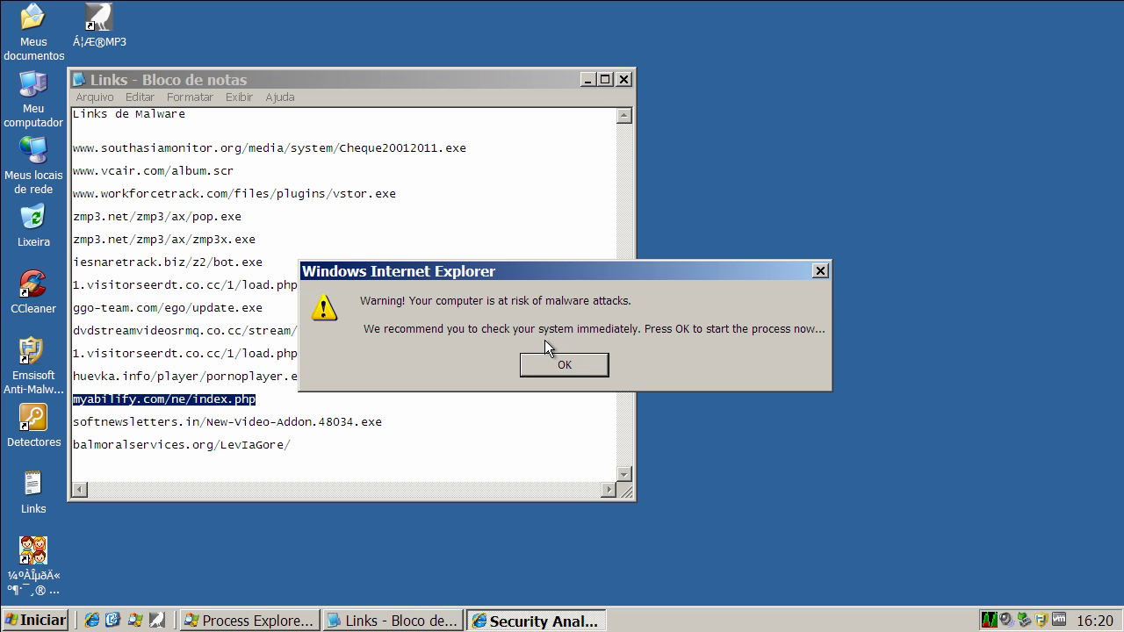
{"action": "left_click", "coordinate": [563, 363]}
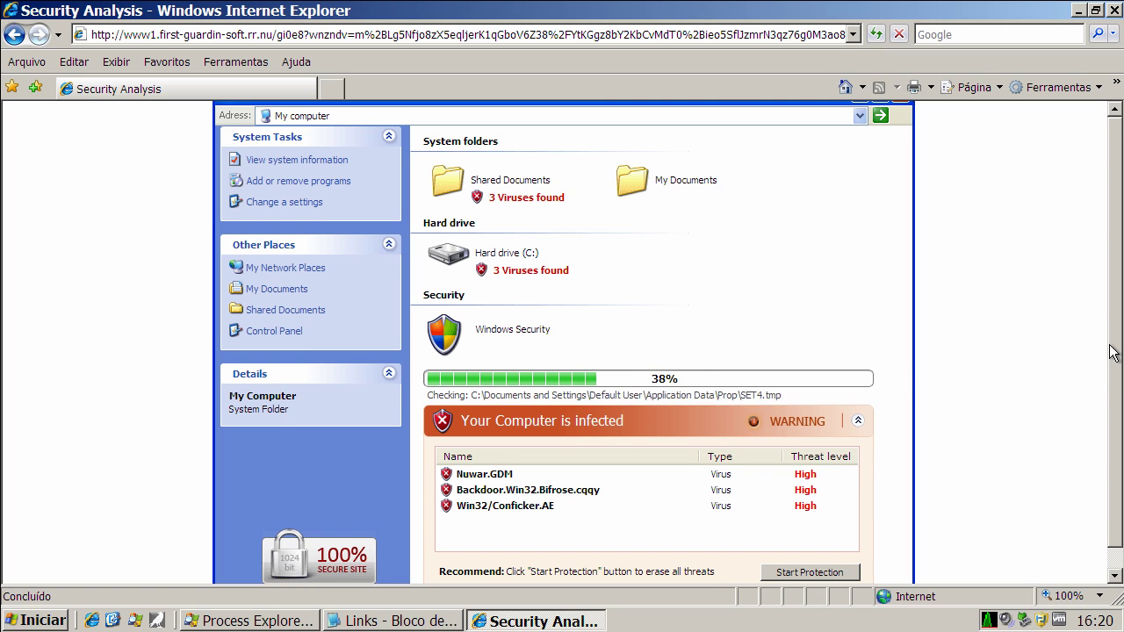
Start the fake scan page's protection download, run softupdate106_231.exe despite the unverified publisher, and dismiss the error and the Emsisoft notification.
{"action": "scroll", "coordinate": [1114, 371], "scroll_direction": "down", "scroll_amount": 1}
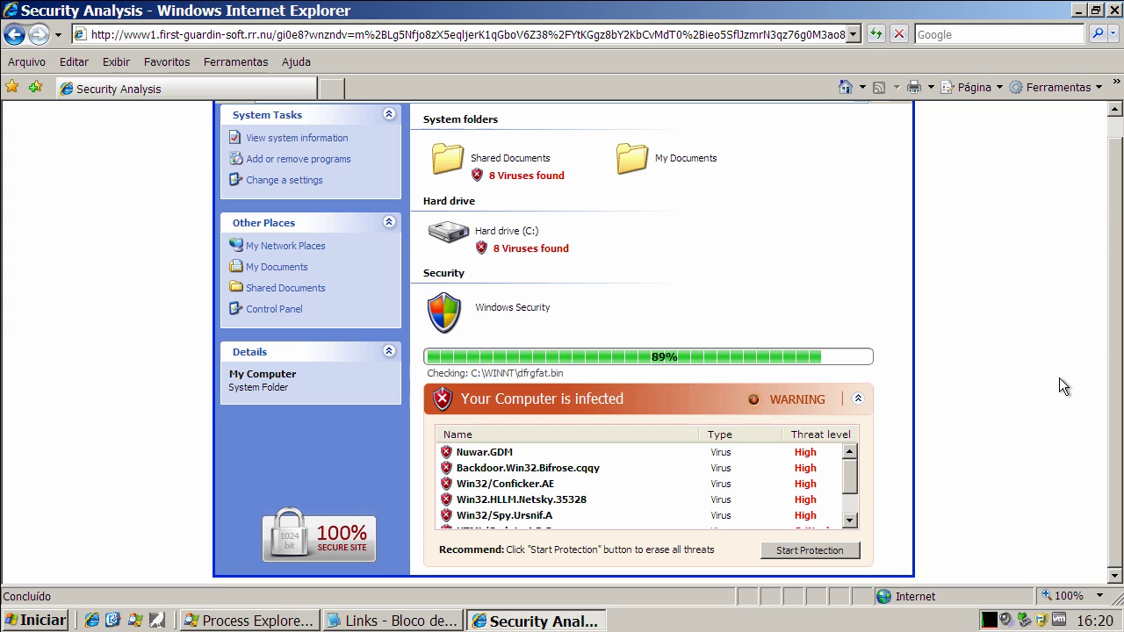
{"action": "left_click", "coordinate": [792, 551]}
{"action": "left_click", "coordinate": [615, 357]}
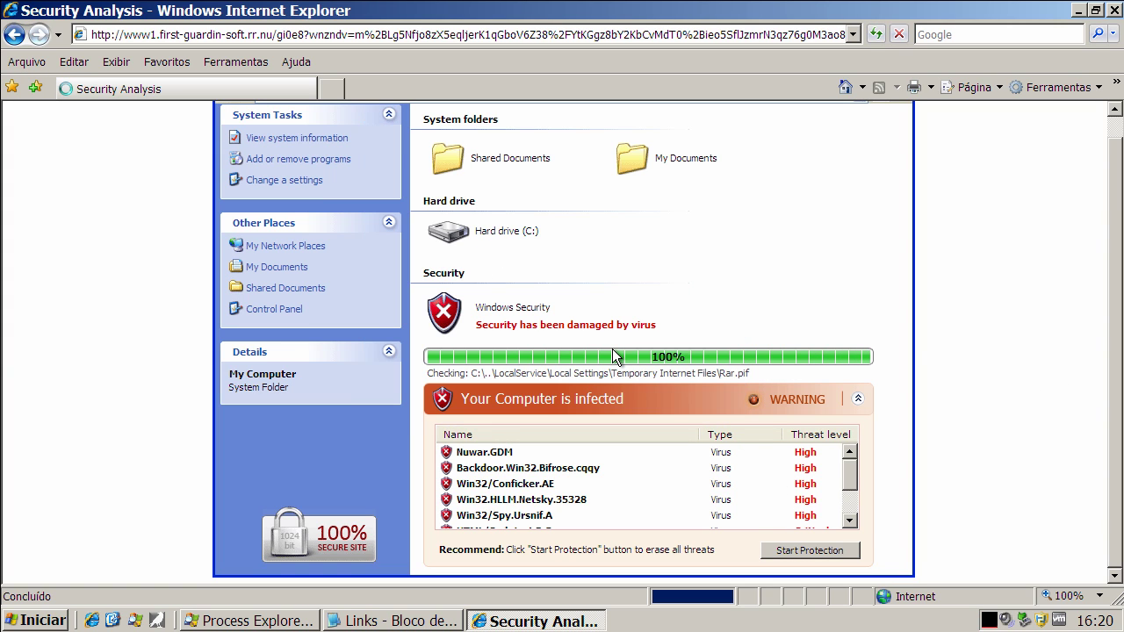
{"action": "left_click", "coordinate": [546, 323]}
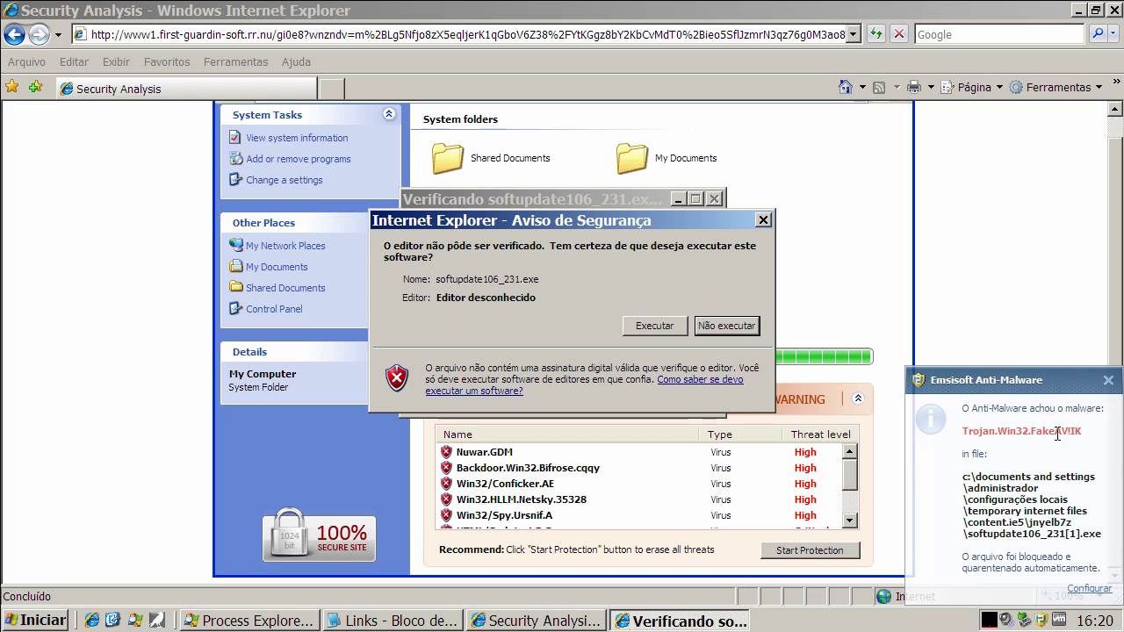
{"action": "left_click", "coordinate": [654, 324]}
{"action": "left_click", "coordinate": [564, 352]}
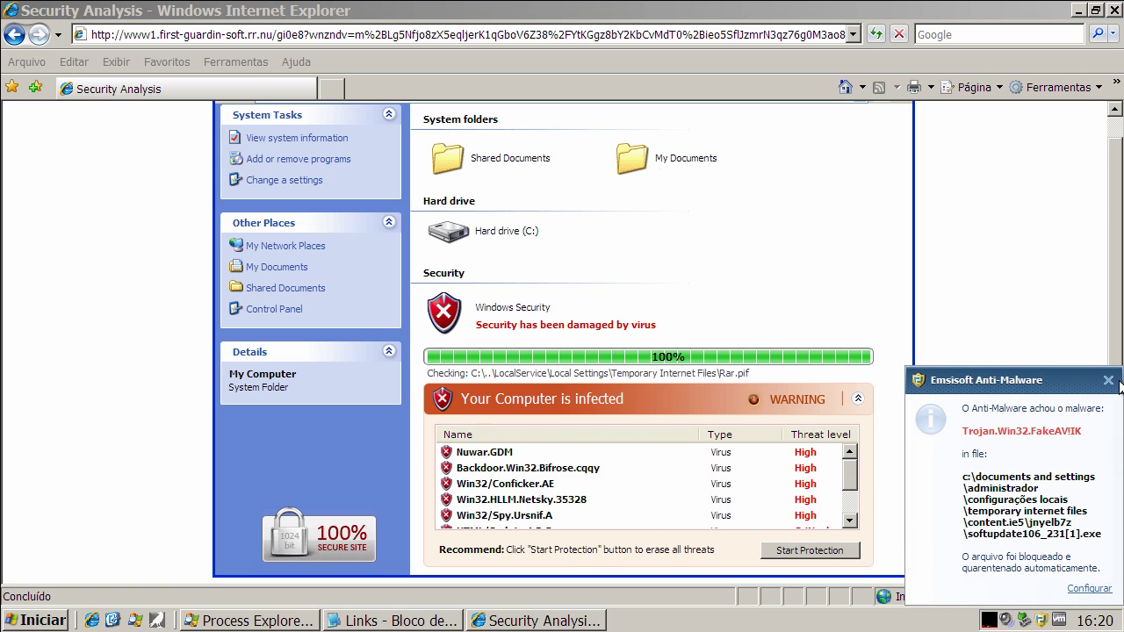
{"action": "left_click", "coordinate": [1108, 380]}
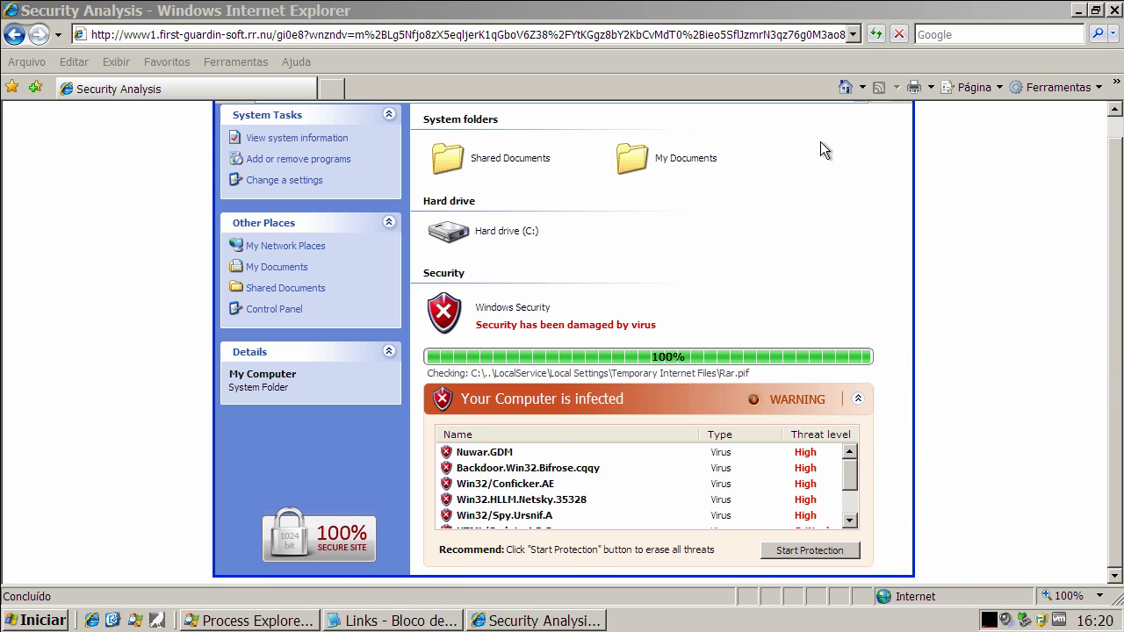
Allow the blocked file download on the Security Analysis page, agreeing to leave the page and accepting the site's malware warning again.
{"action": "left_click", "coordinate": [488, 377]}
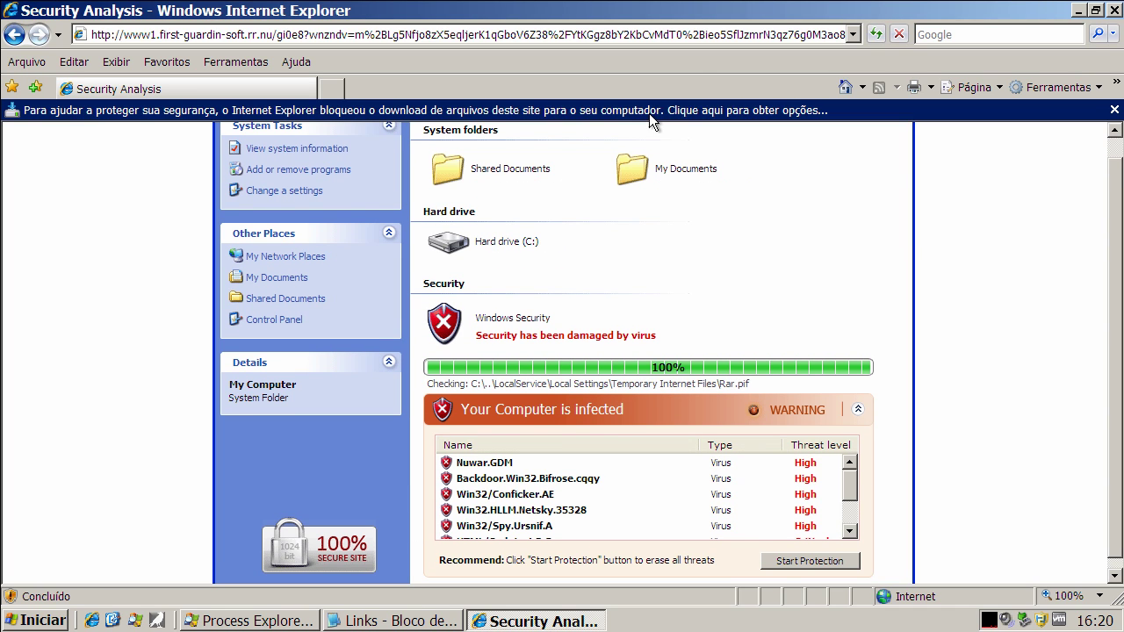
{"action": "left_click", "coordinate": [651, 113]}
{"action": "left_click", "coordinate": [678, 119]}
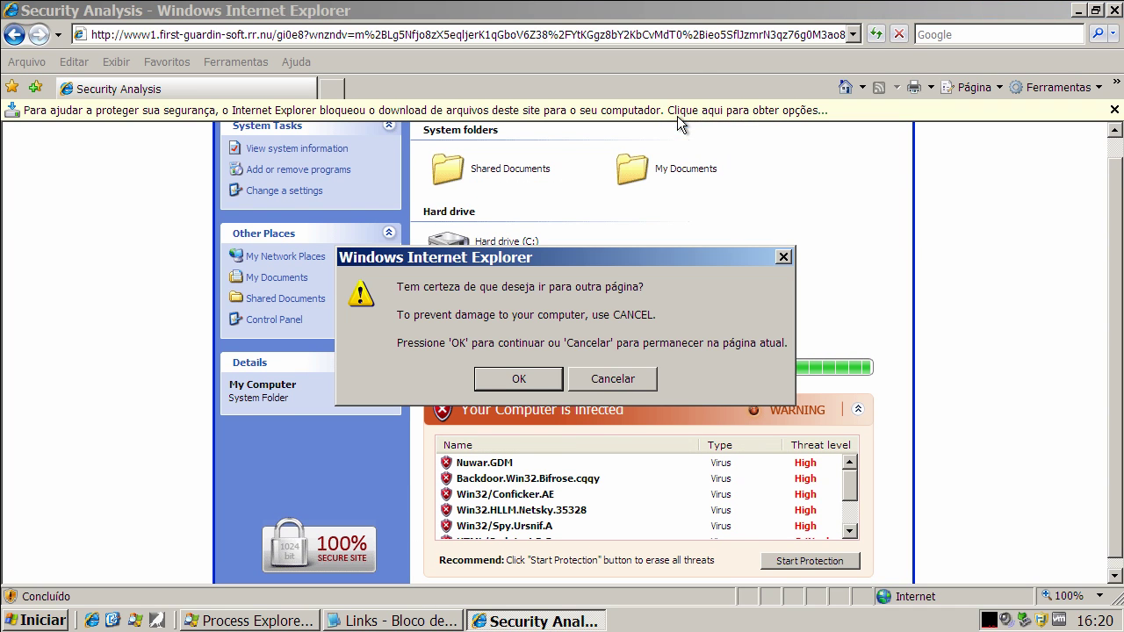
{"action": "left_click", "coordinate": [535, 372]}
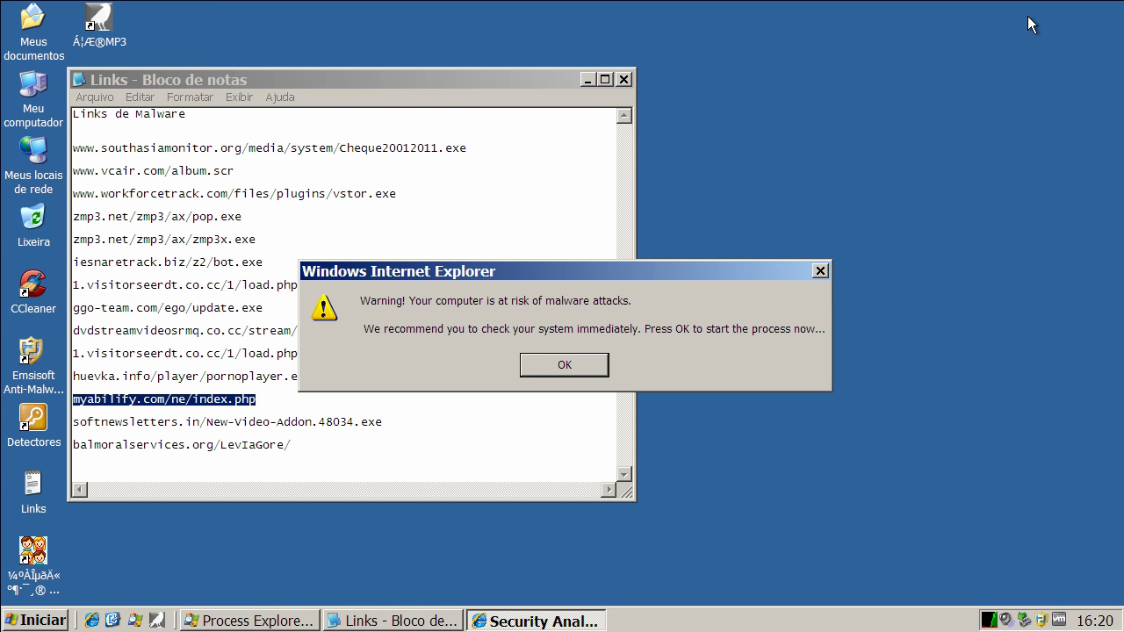
{"action": "left_click", "coordinate": [555, 360]}
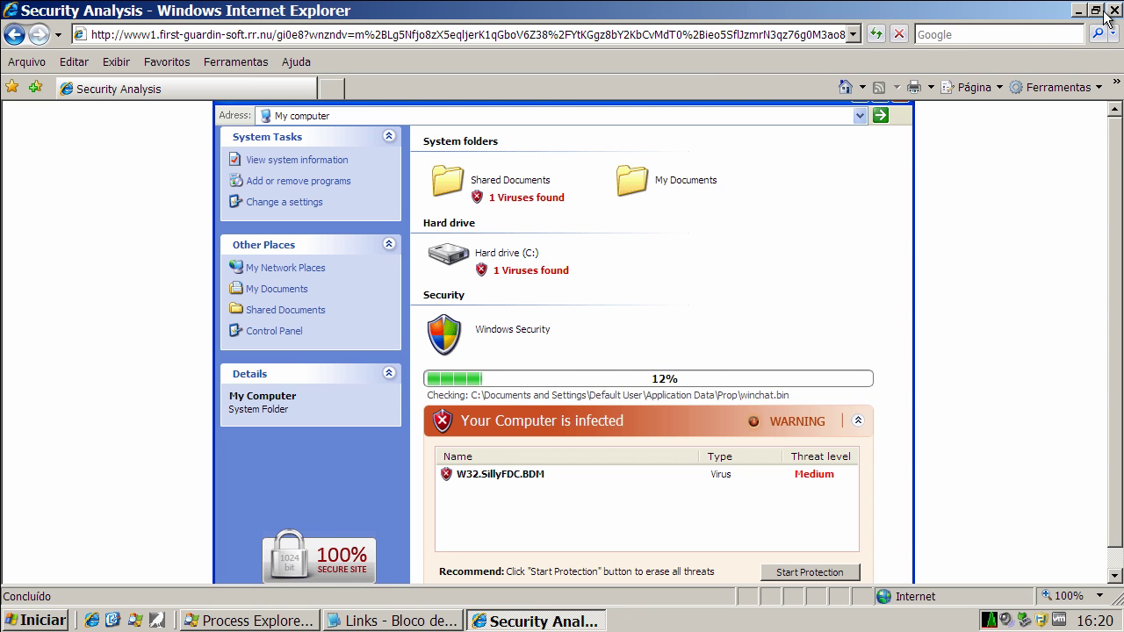
Close the Security Analysis browser window, confirming leaving the page, and open a new Internet Explorer window.
{"action": "left_click", "coordinate": [517, 377]}
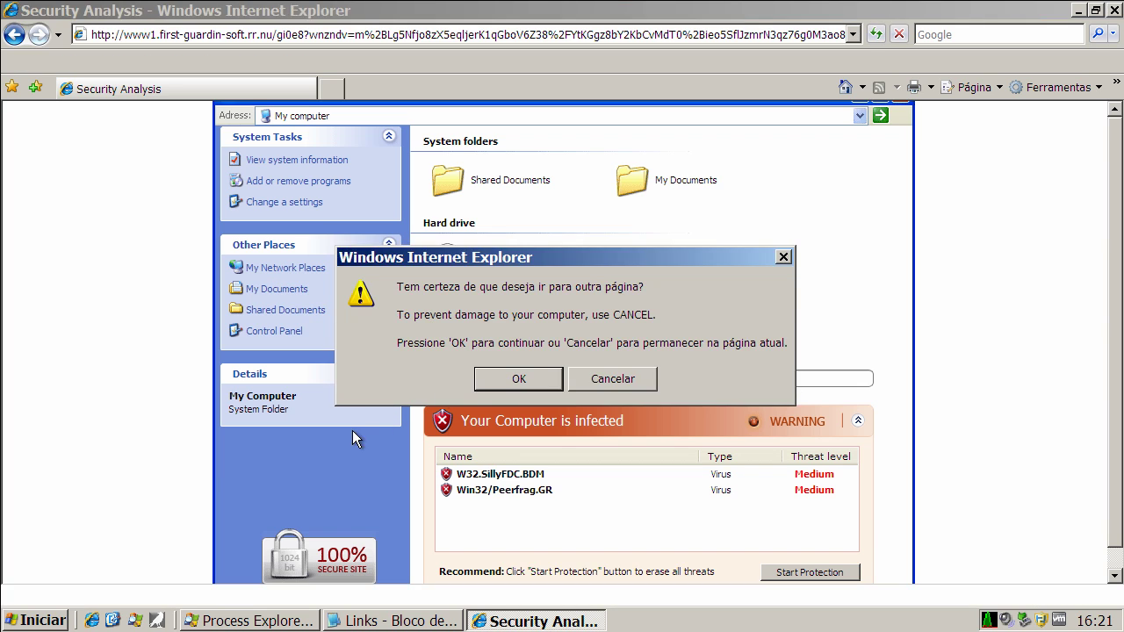
{"action": "left_click", "coordinate": [484, 380]}
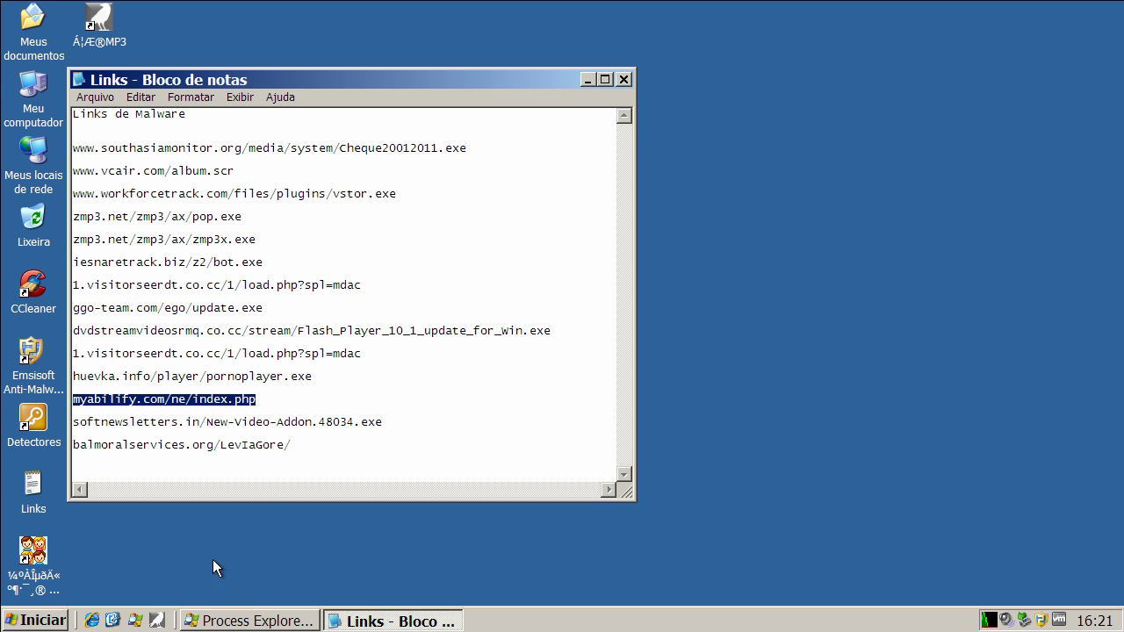
{"action": "left_click", "coordinate": [91, 621]}
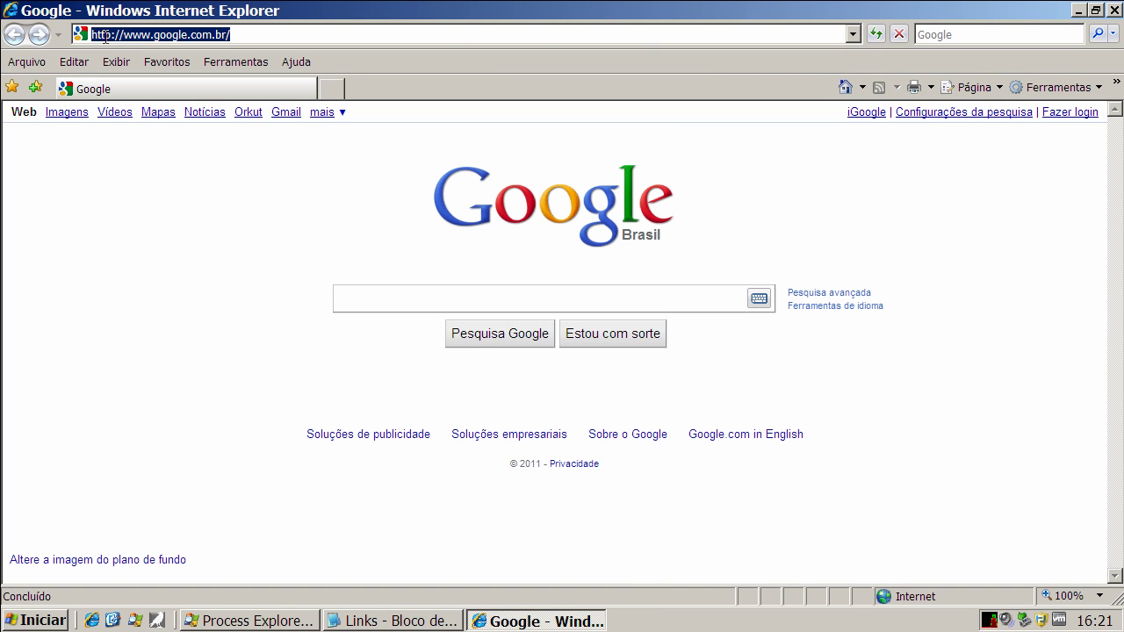
Return to the Links list in Bloco de notas and copy the link softnewsletters.in/New-Video-Addon.48034.exe.
{"action": "key", "text": "alt+Tab"}
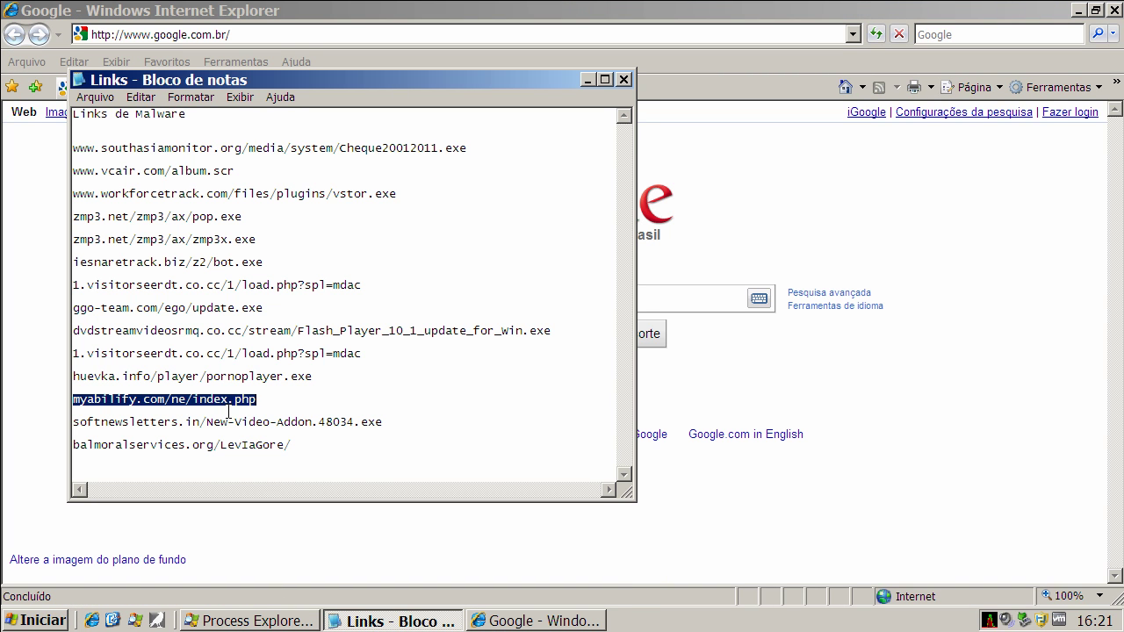
{"action": "double_click", "coordinate": [227, 421]}
{"action": "right_click", "coordinate": [223, 414]}
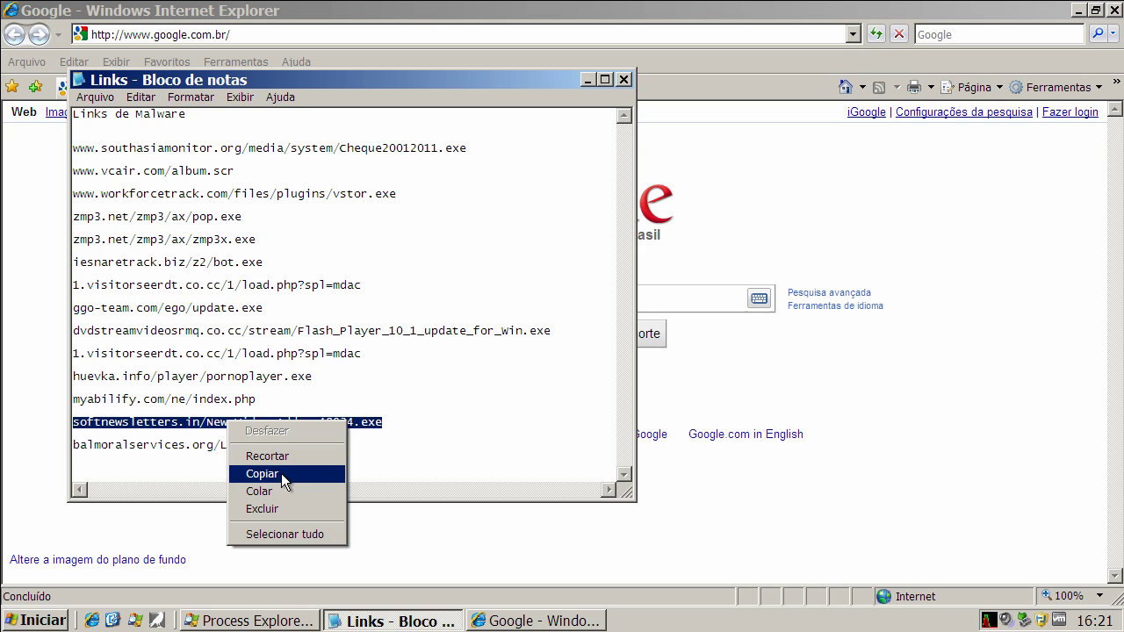
{"action": "left_click", "coordinate": [281, 474]}
Open the copied link in Internet Explorer, run New-Video-Addon.48034.exe despite the unverified publisher, and dismiss the resulting error and Emsisoft notification.
{"action": "left_click", "coordinate": [202, 37]}
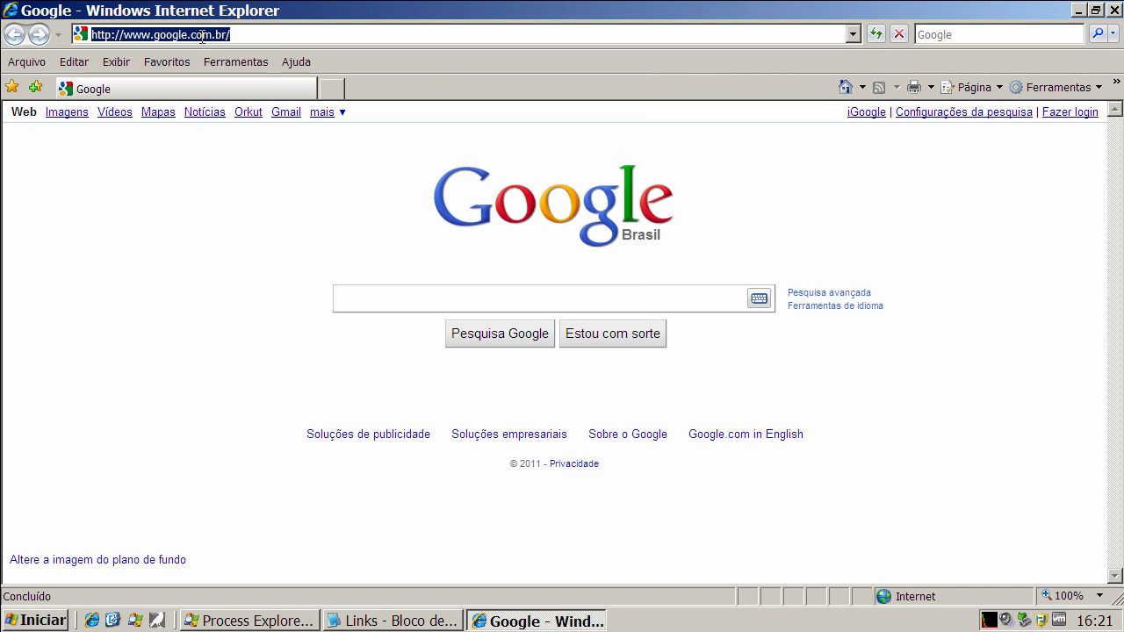
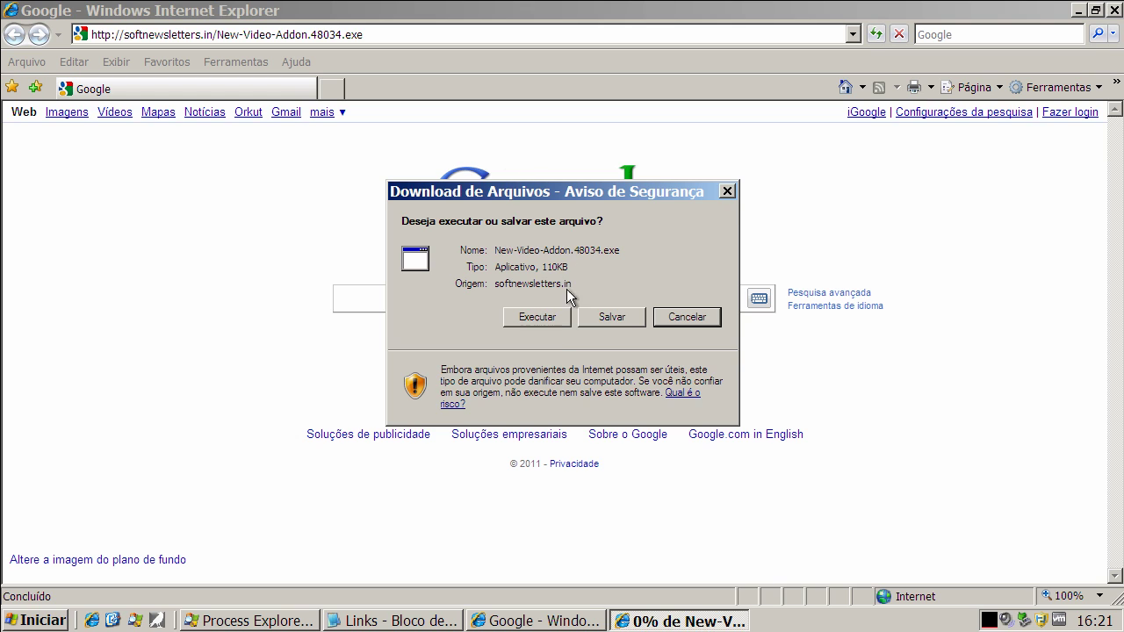
{"action": "left_click", "coordinate": [554, 320]}
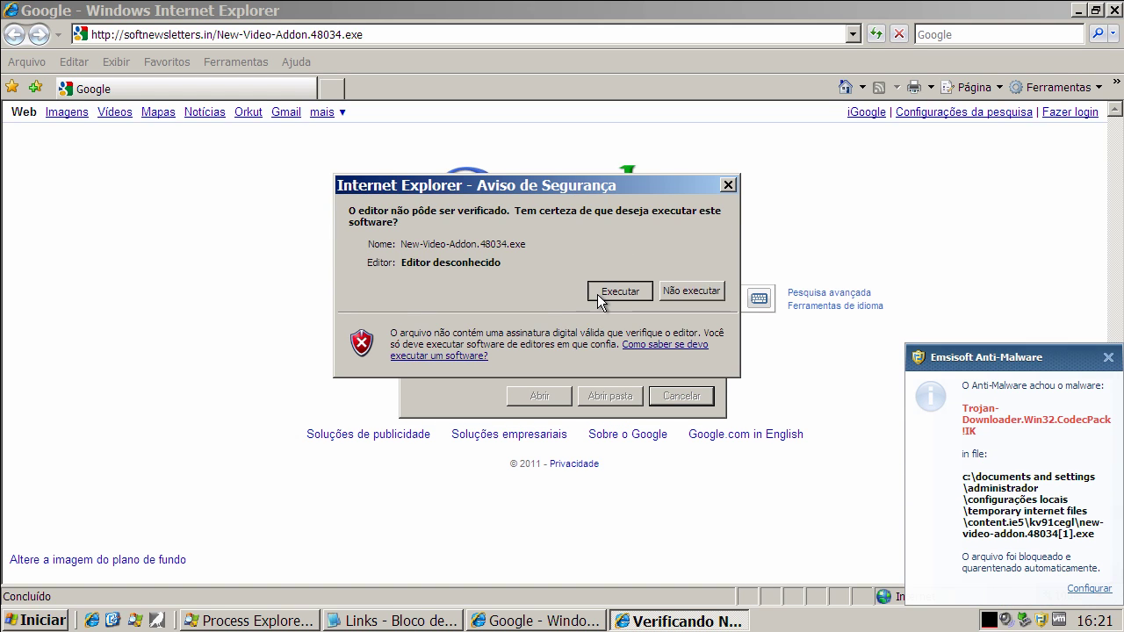
{"action": "left_click", "coordinate": [607, 293]}
{"action": "left_click", "coordinate": [588, 356]}
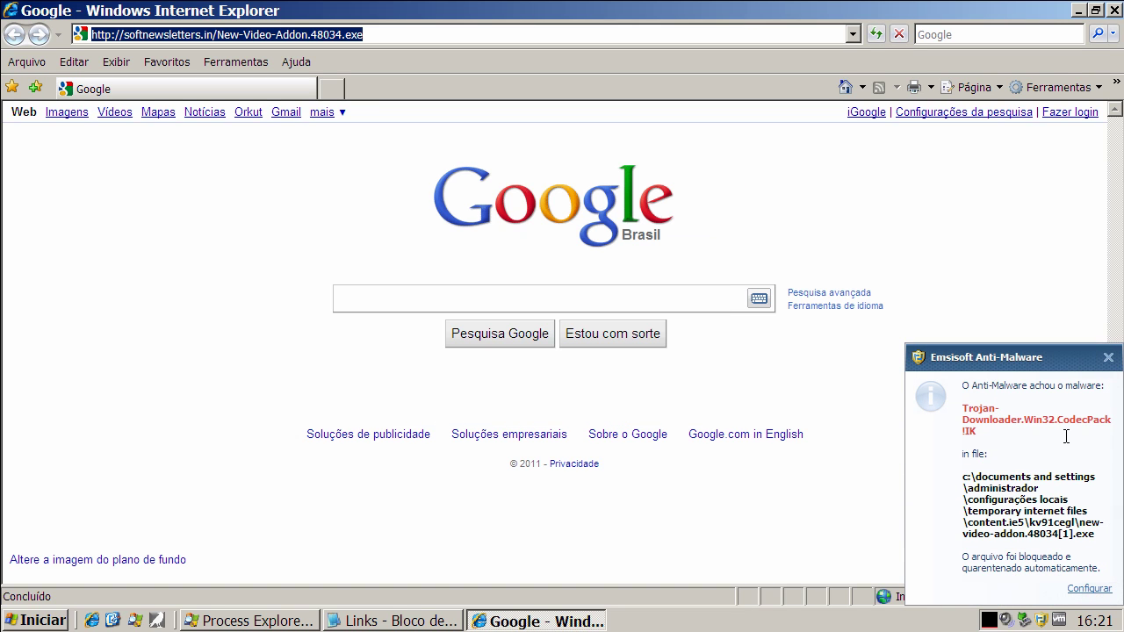
{"action": "left_click", "coordinate": [1107, 359]}
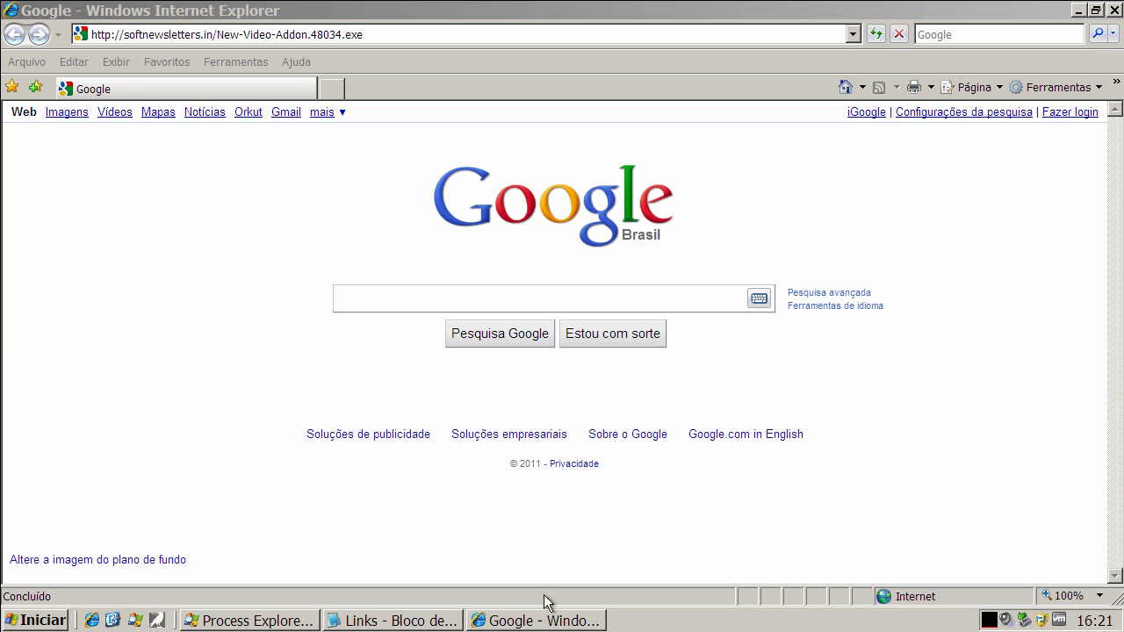
Copy the last link, balmoralservices.org/LevIaGore/, from the Links list and open it in Internet Explorer.
{"action": "left_click", "coordinate": [391, 621]}
{"action": "double_click", "coordinate": [176, 445]}
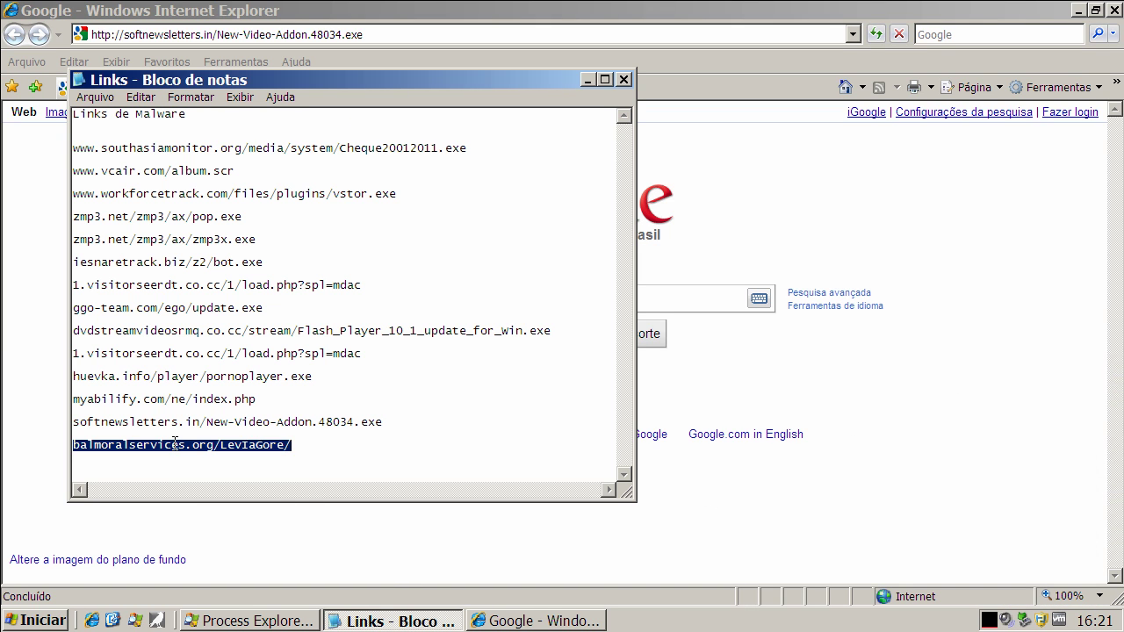
{"action": "right_click", "coordinate": [175, 445]}
{"action": "left_click", "coordinate": [211, 497]}
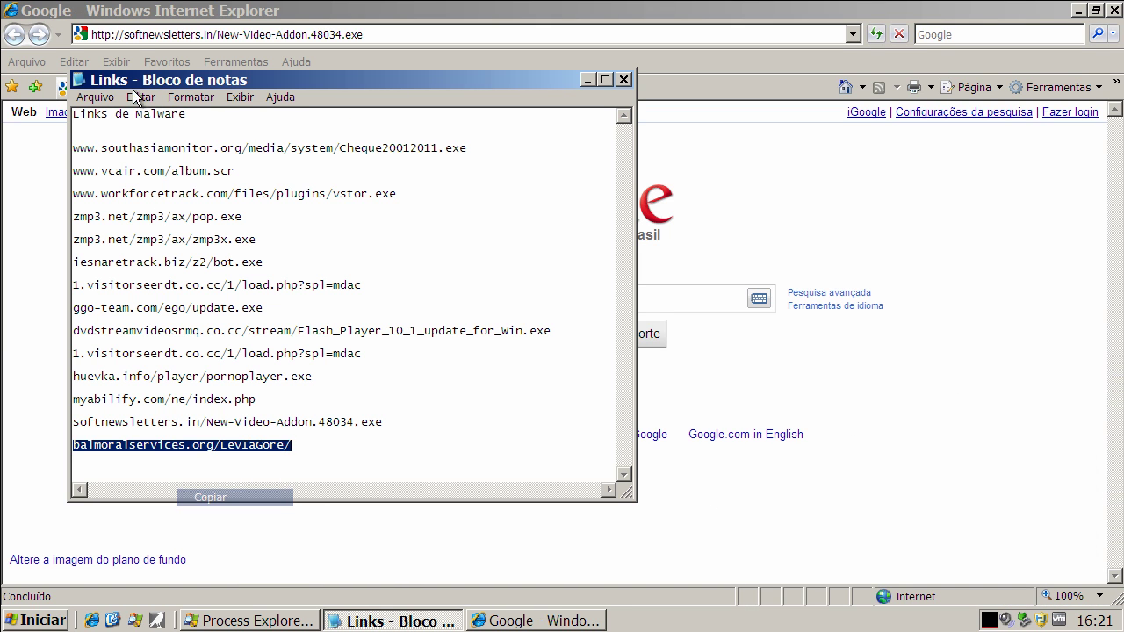
{"action": "left_click", "coordinate": [136, 32]}
{"action": "key", "text": "ctrl+v"}
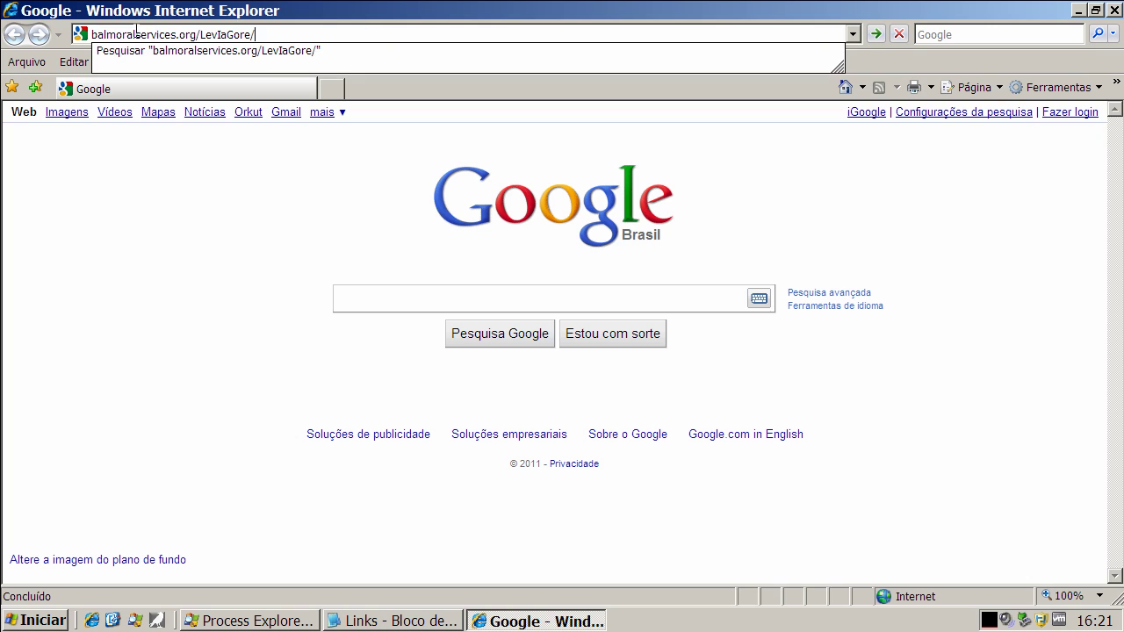
{"action": "key", "text": "Return"}
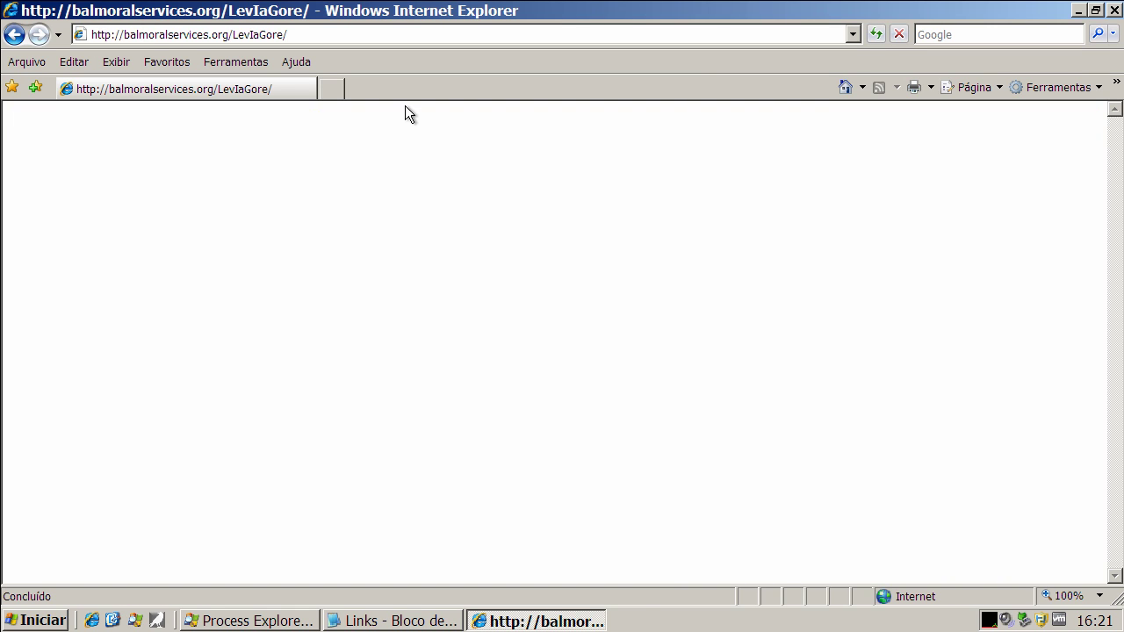
Check the running processes in Process Explorer, and close the Links list and the Internet Explorer window.
{"action": "left_click", "coordinate": [307, 621]}
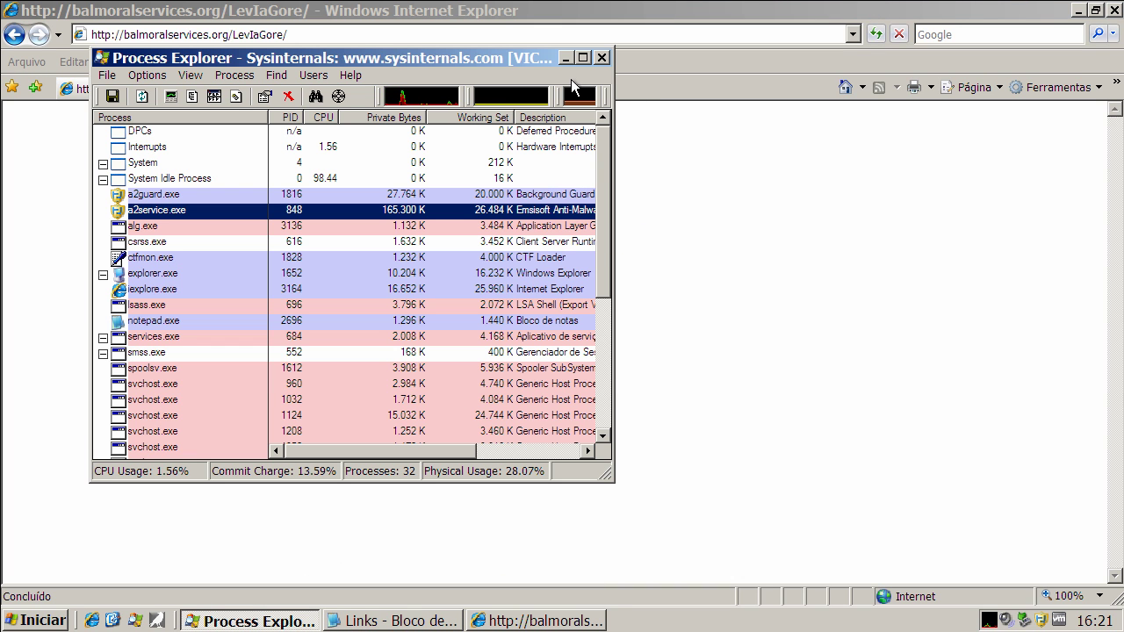
{"action": "left_click", "coordinate": [565, 57]}
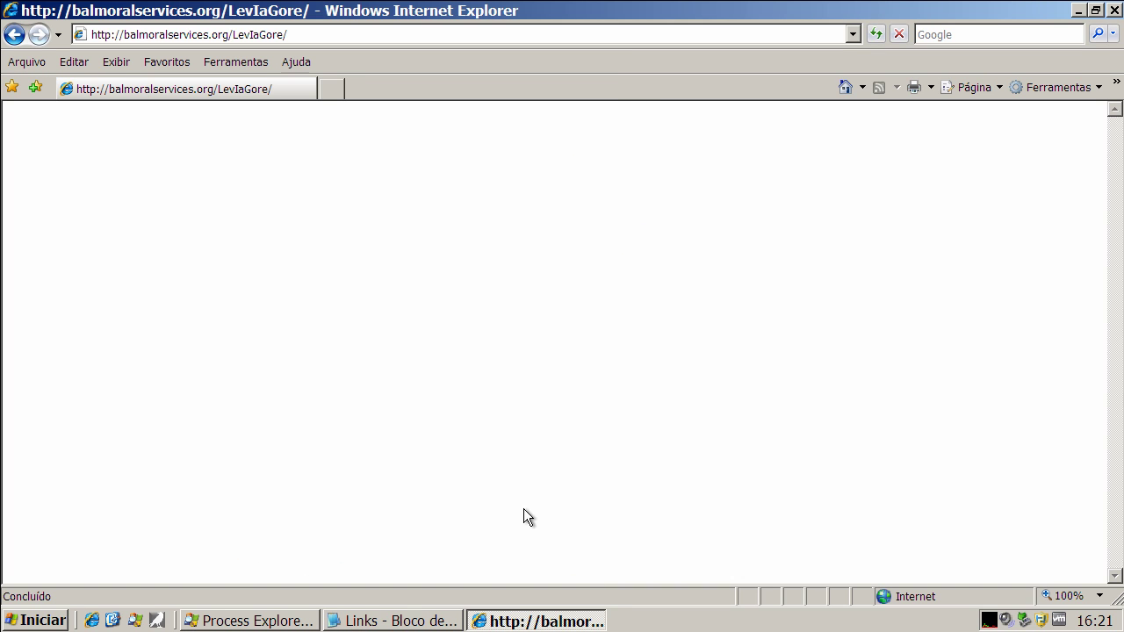
{"action": "left_click", "coordinate": [410, 621]}
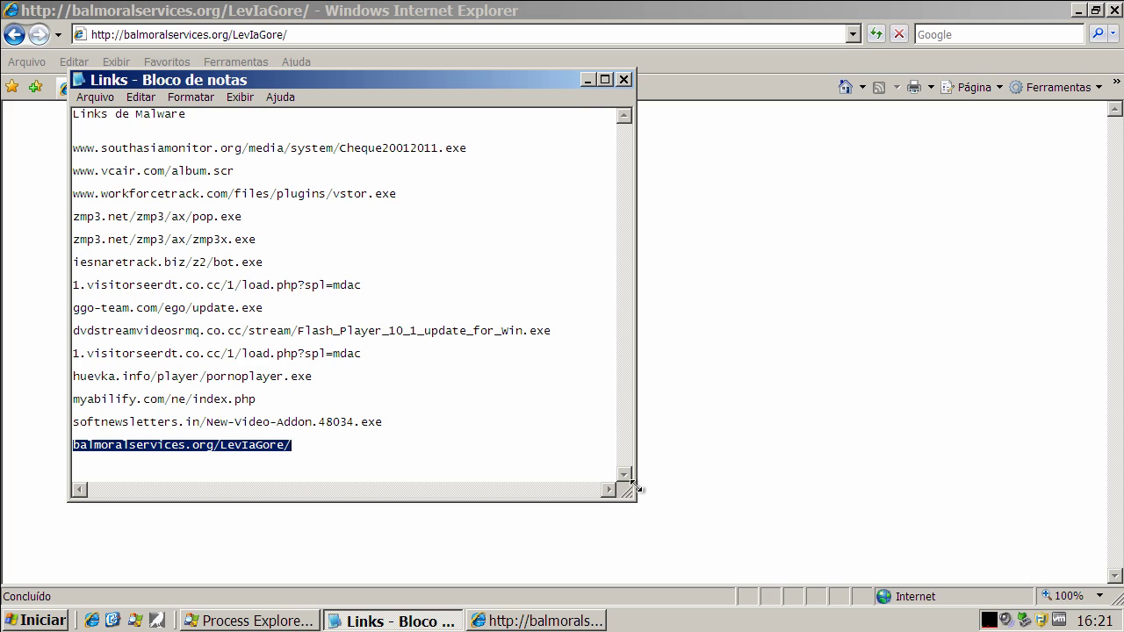
{"action": "left_click", "coordinate": [629, 81]}
{"action": "left_click", "coordinate": [1115, 10]}
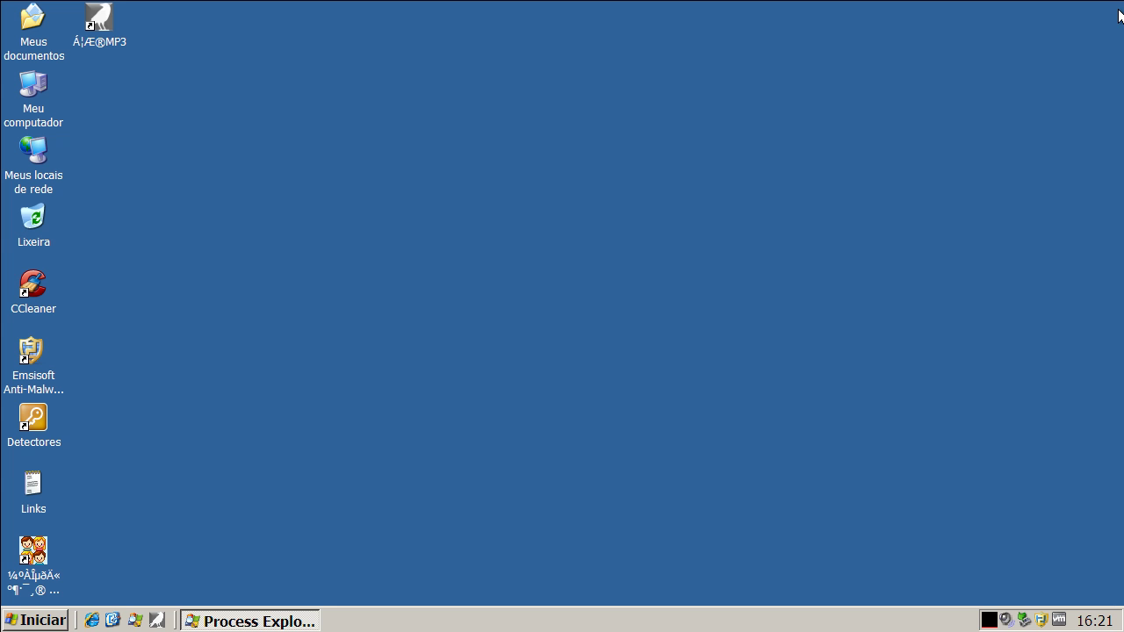
Examine the memory use of the a2guard.exe and a2service.exe processes in Process Explorer, and minimize its window.
{"action": "left_click", "coordinate": [309, 622]}
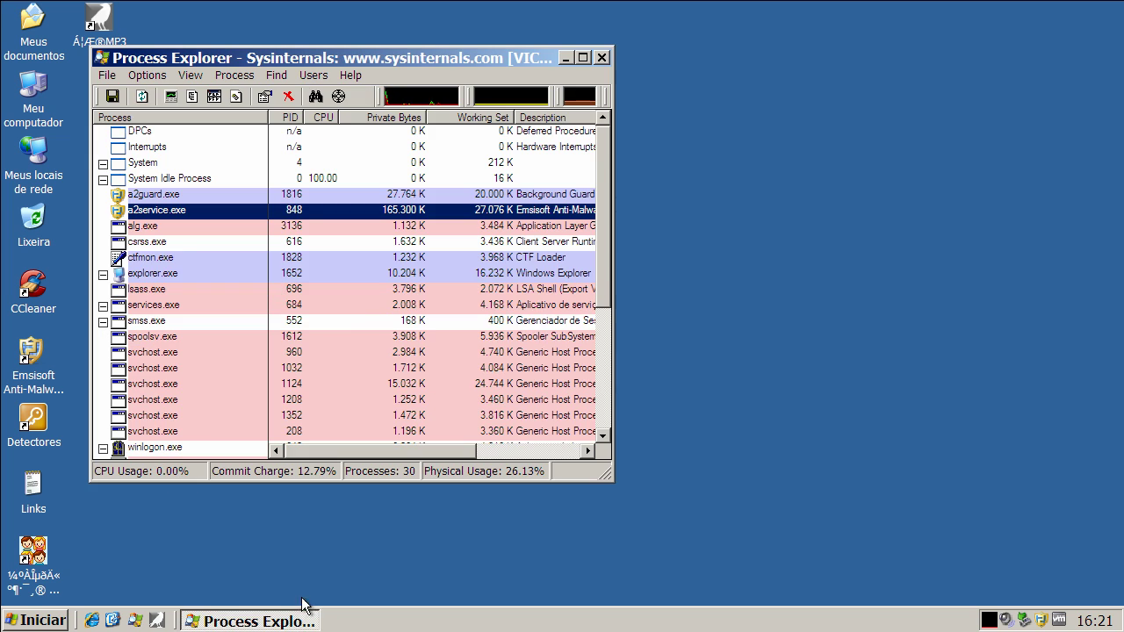
{"action": "left_click", "coordinate": [483, 197]}
{"action": "left_click", "coordinate": [492, 212]}
{"action": "left_click", "coordinate": [498, 196]}
{"action": "left_click", "coordinate": [500, 212]}
{"action": "left_click", "coordinate": [508, 195]}
{"action": "left_click", "coordinate": [508, 211]}
{"action": "left_click", "coordinate": [508, 194]}
{"action": "left_click", "coordinate": [507, 210]}
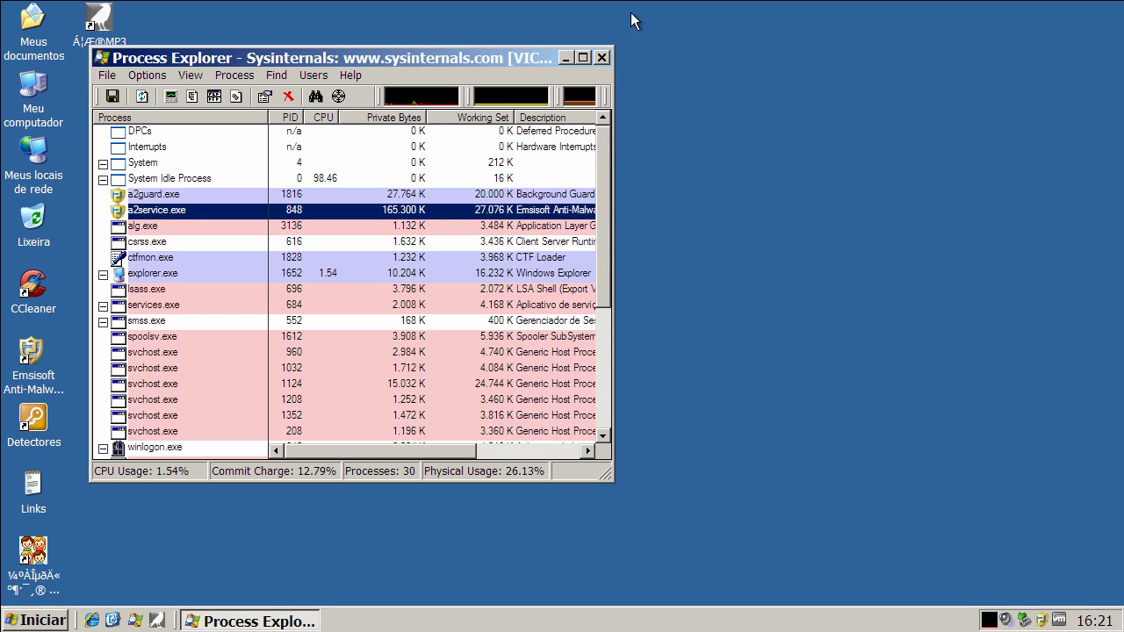
{"action": "left_click", "coordinate": [564, 58]}
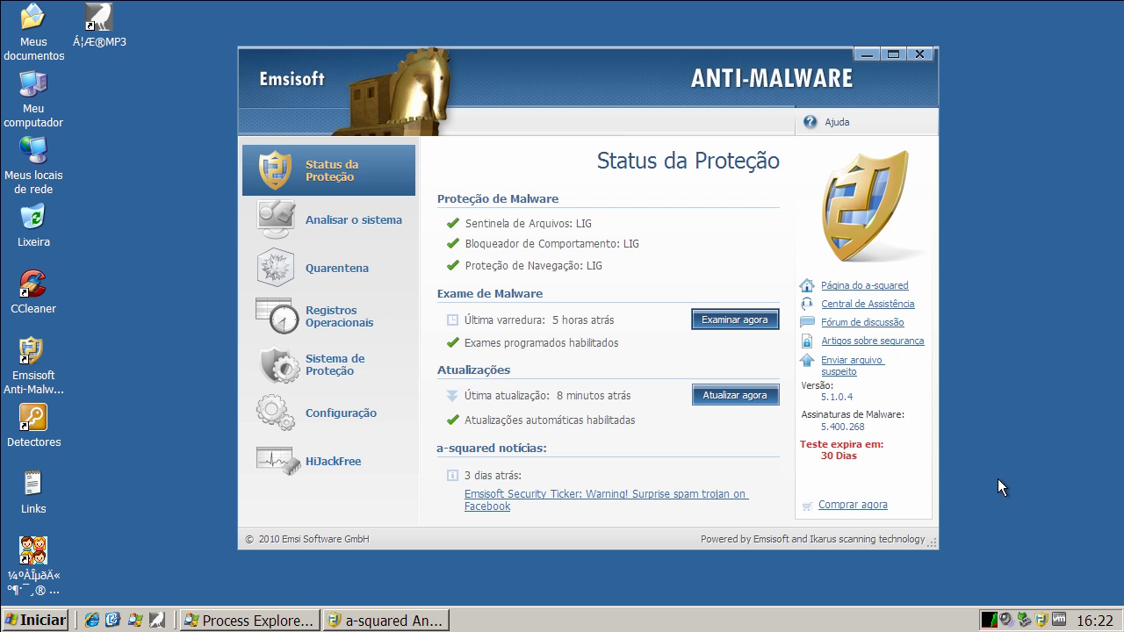
Run an Exame Completo scan in Emsisoft Anti-Malware and agree to submit the suspicious file vstor[1].exe for analysis.
{"action": "left_click", "coordinate": [353, 228]}
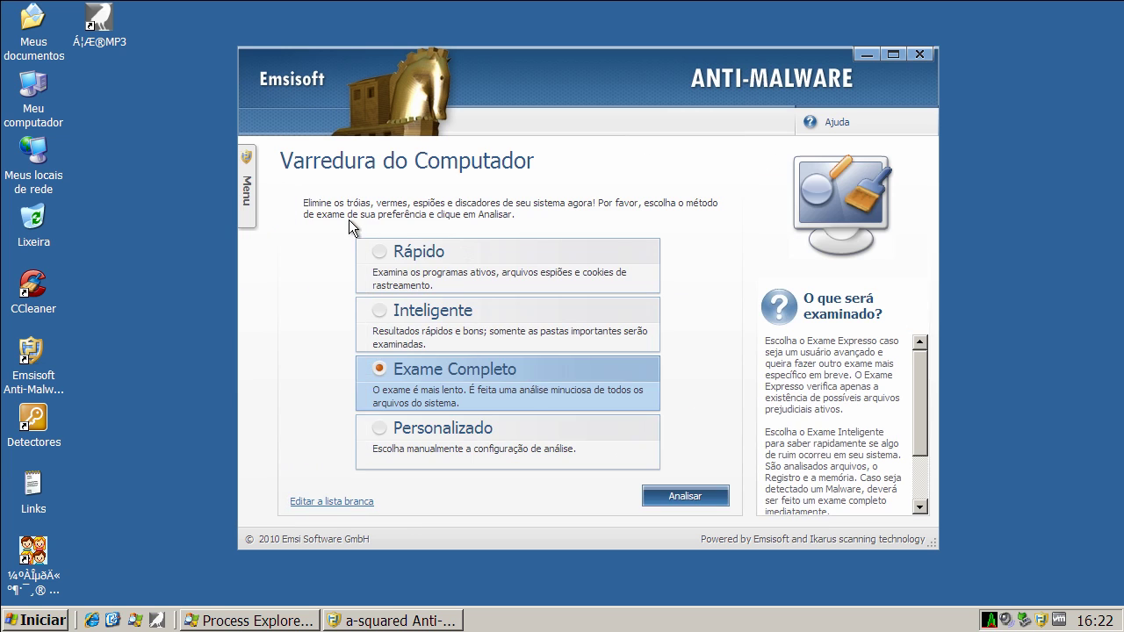
{"action": "left_click", "coordinate": [681, 496]}
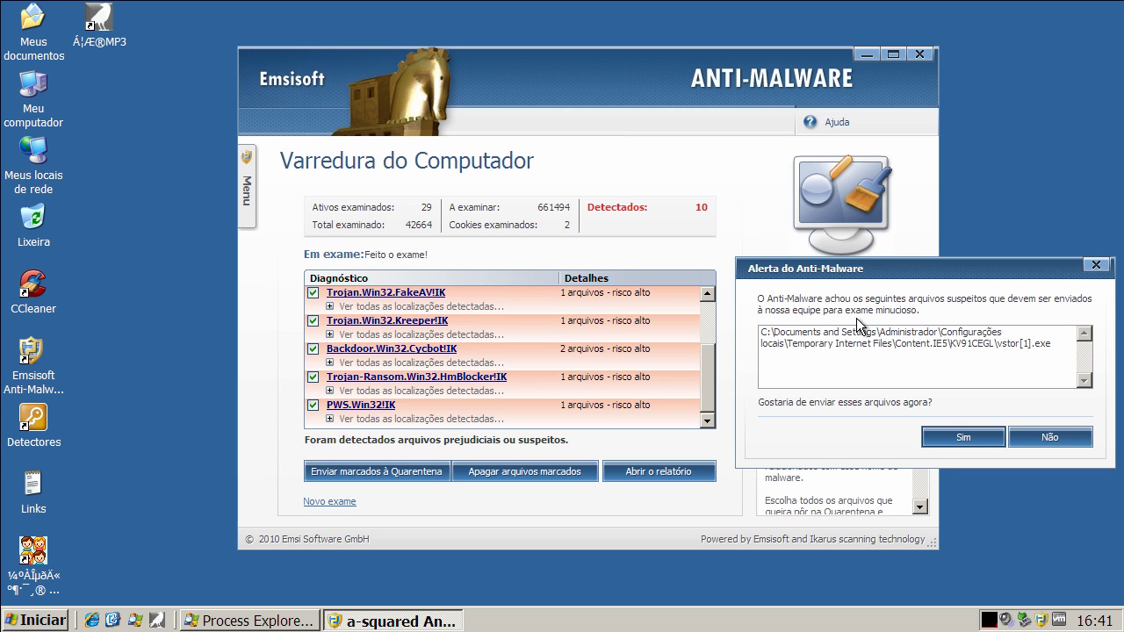
{"action": "left_click", "coordinate": [941, 435]}
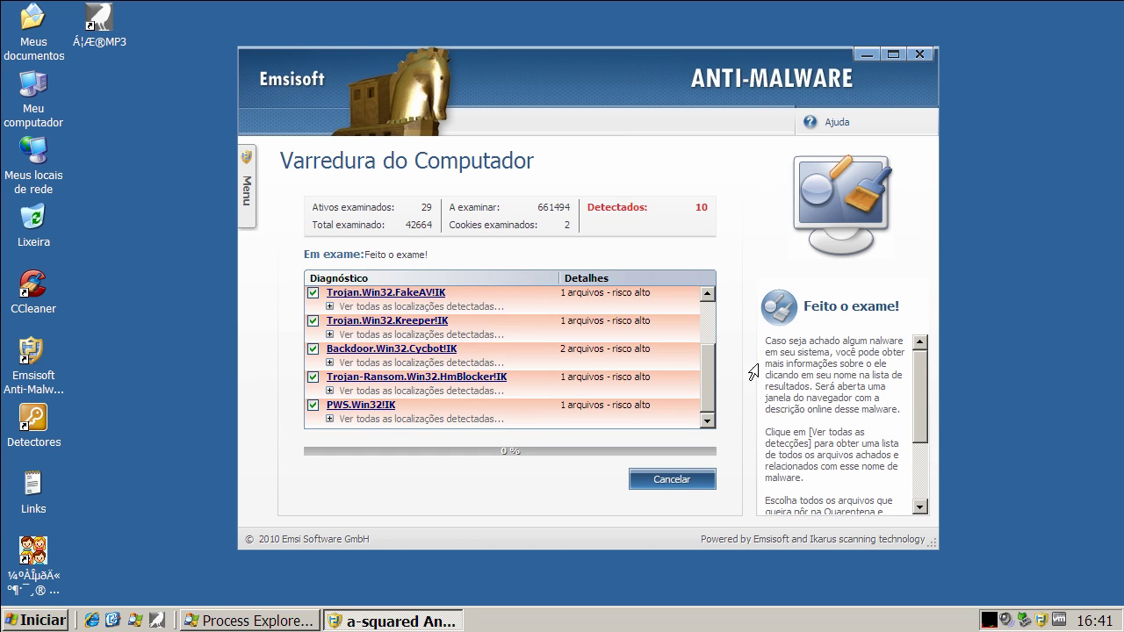
Mark the google.com tracking cookie too, permanently delete all marked detections, and close Emsisoft Anti-Malware.
{"action": "left_click_drag", "start_coordinate": [712, 368], "coordinate": [712, 304]}
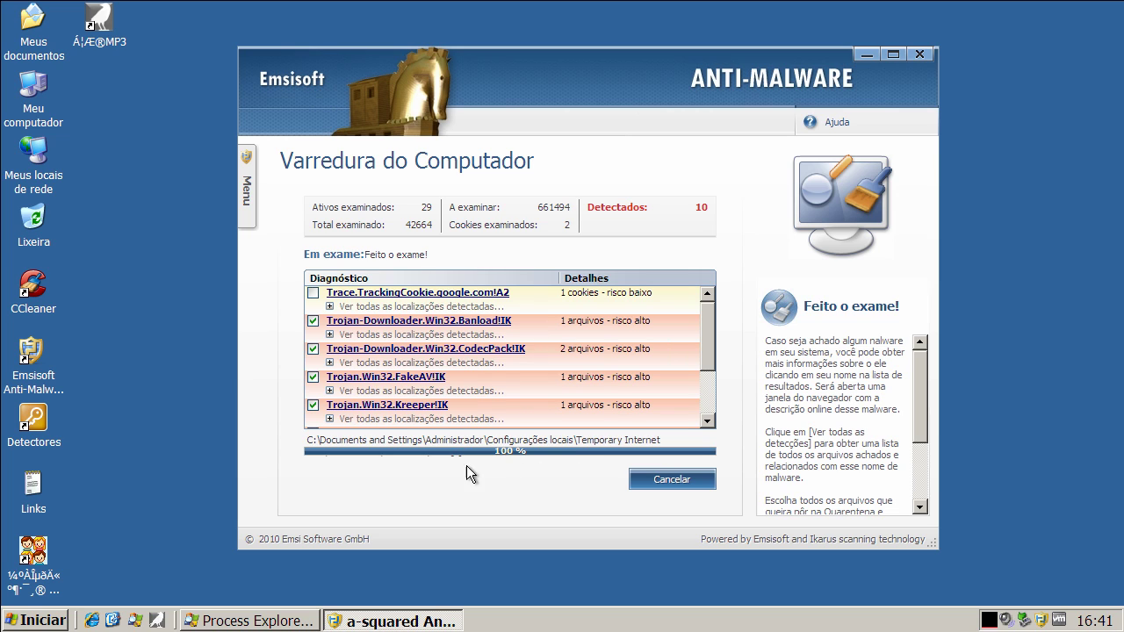
{"action": "left_click", "coordinate": [311, 293]}
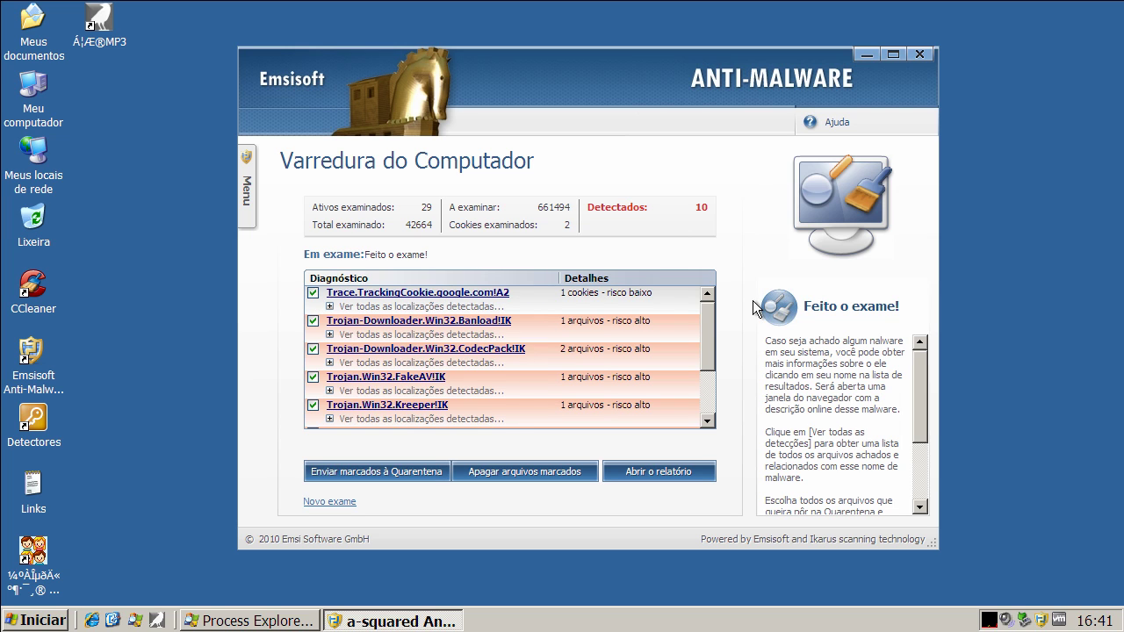
{"action": "left_click_drag", "start_coordinate": [705, 330], "coordinate": [705, 281]}
{"action": "left_click", "coordinate": [518, 471]}
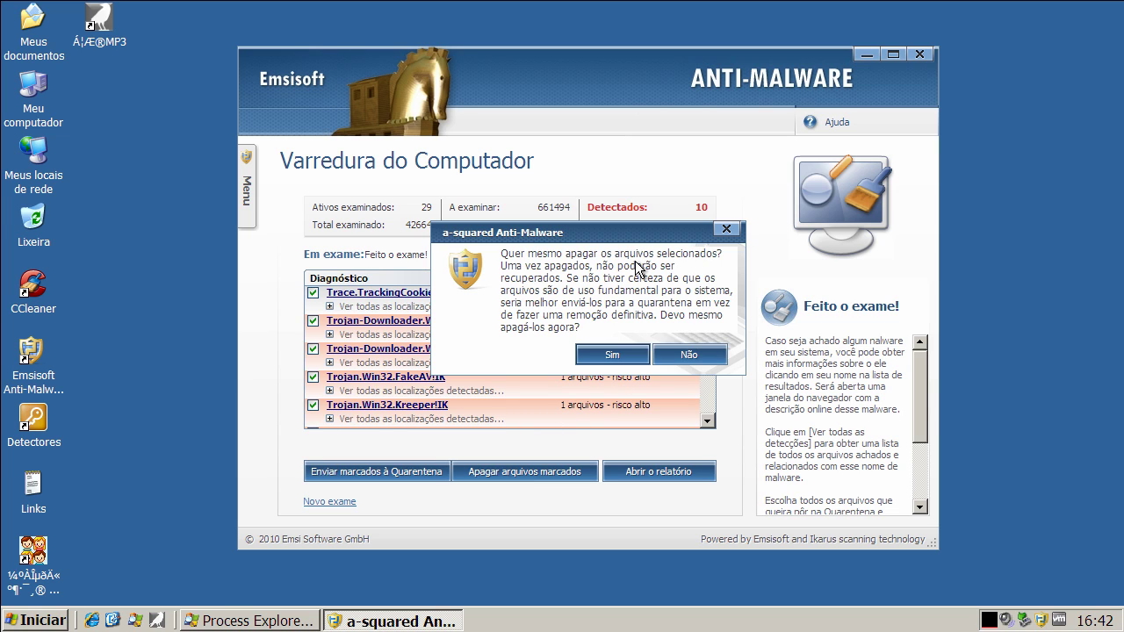
{"action": "left_click", "coordinate": [613, 356]}
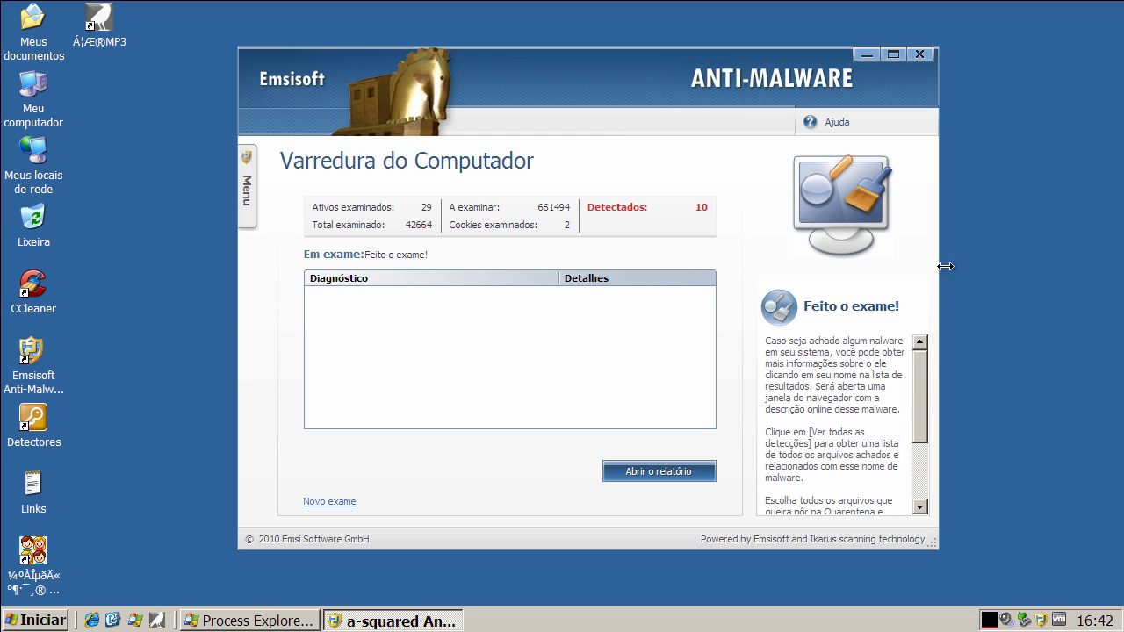
{"action": "left_click", "coordinate": [919, 54]}
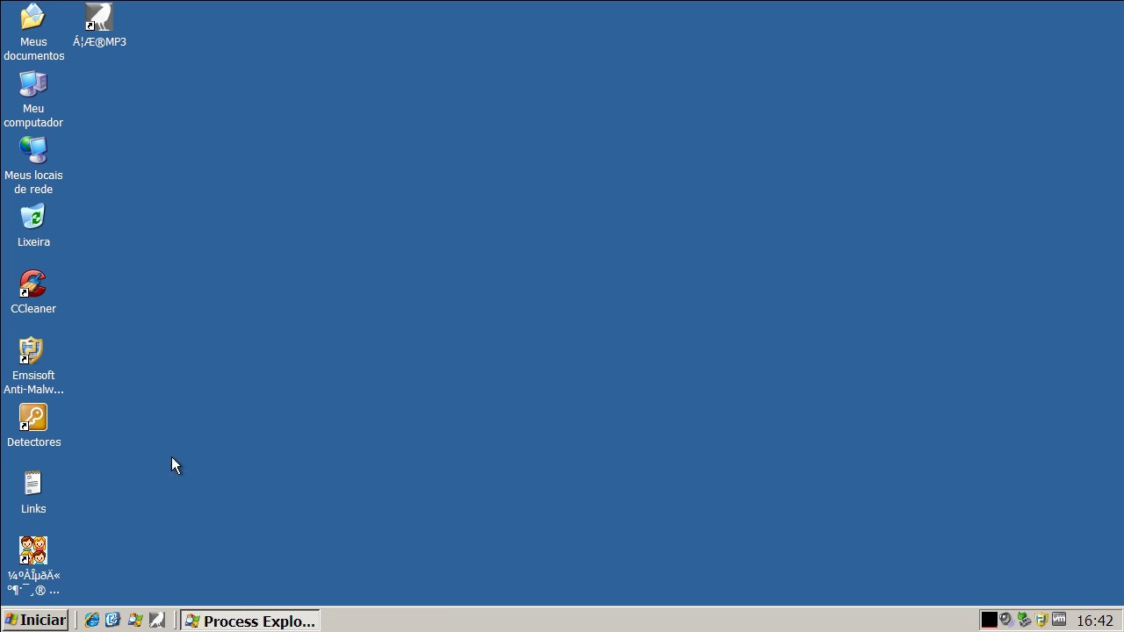
Restart the computer.
{"action": "left_click", "coordinate": [65, 620]}
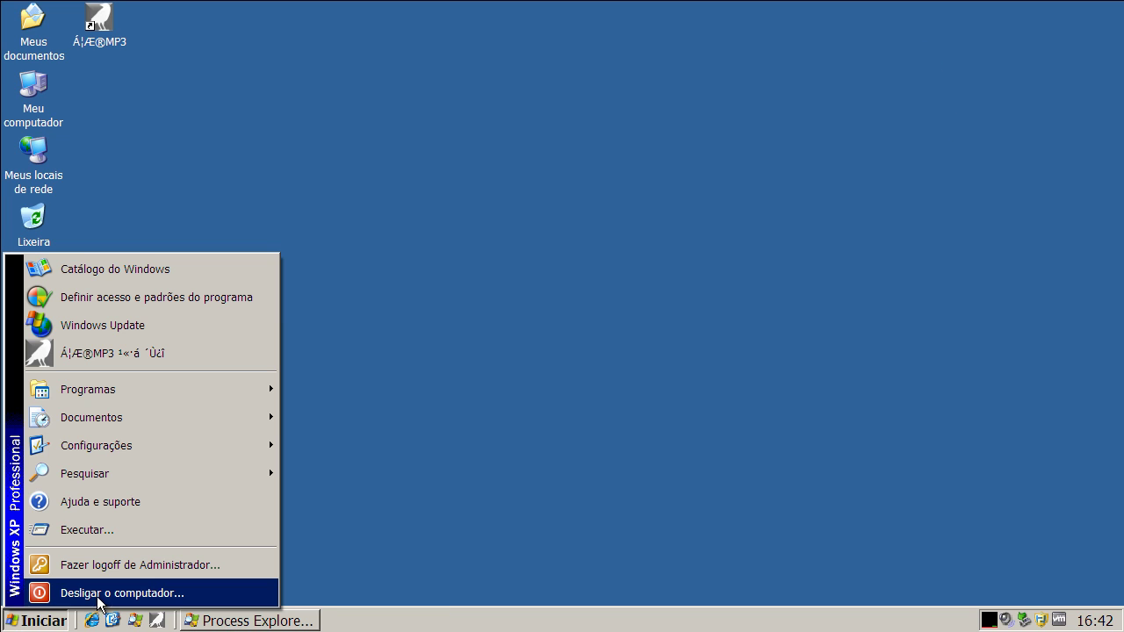
{"action": "left_click", "coordinate": [98, 594]}
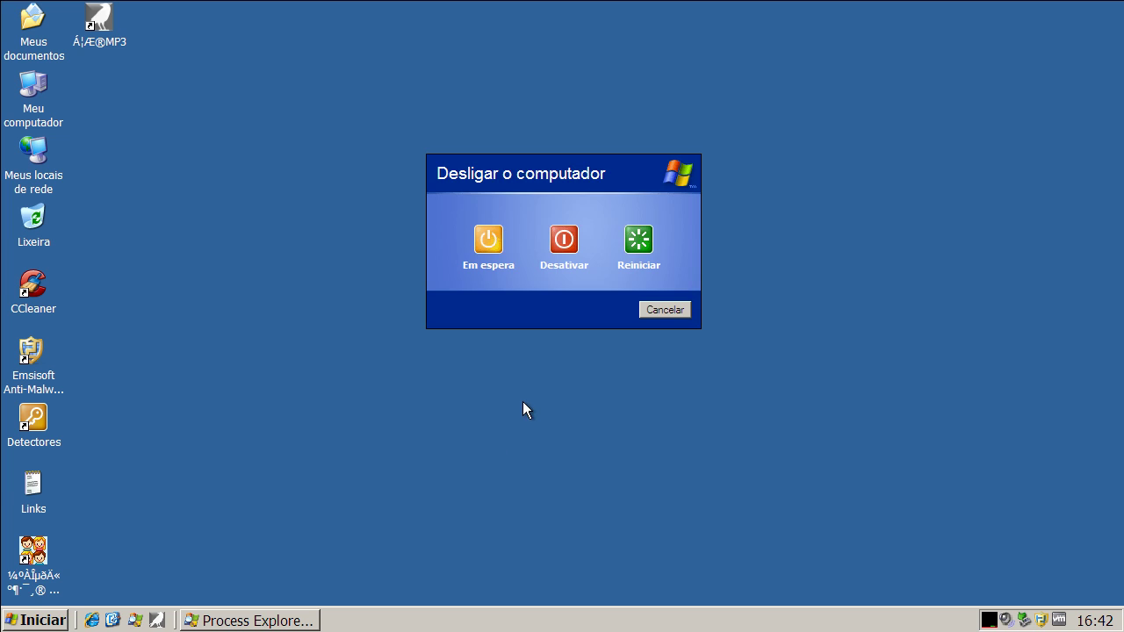
{"action": "left_click", "coordinate": [639, 251]}
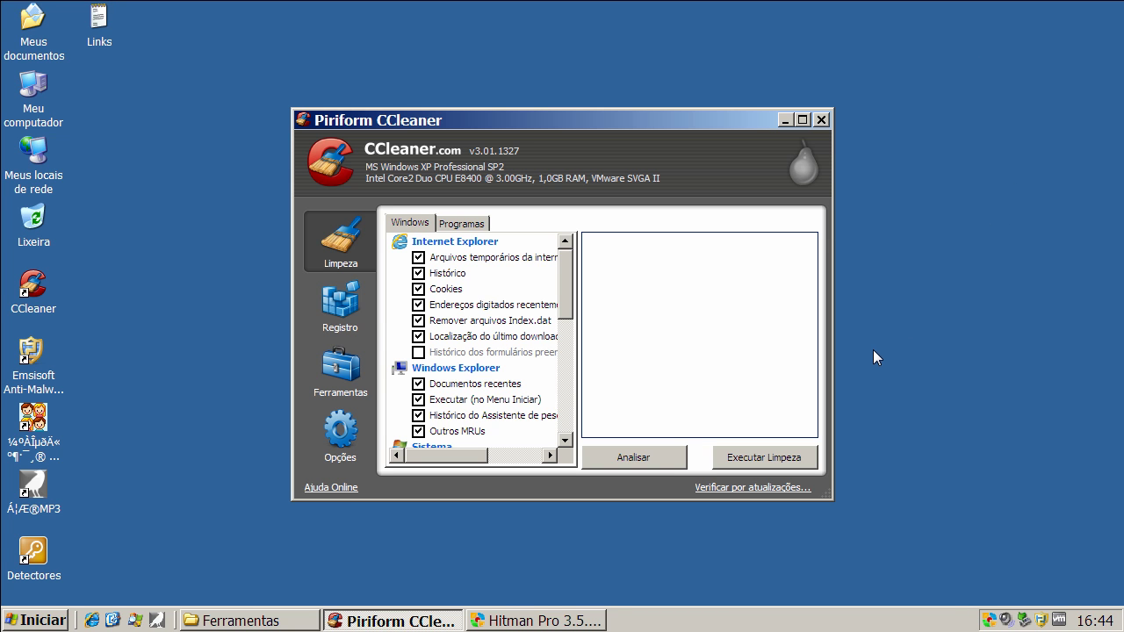
Run the CCleaner cleanup and close it, and switch to Hitman Pro to complete its scan and close the results.
{"action": "left_click", "coordinate": [777, 458]}
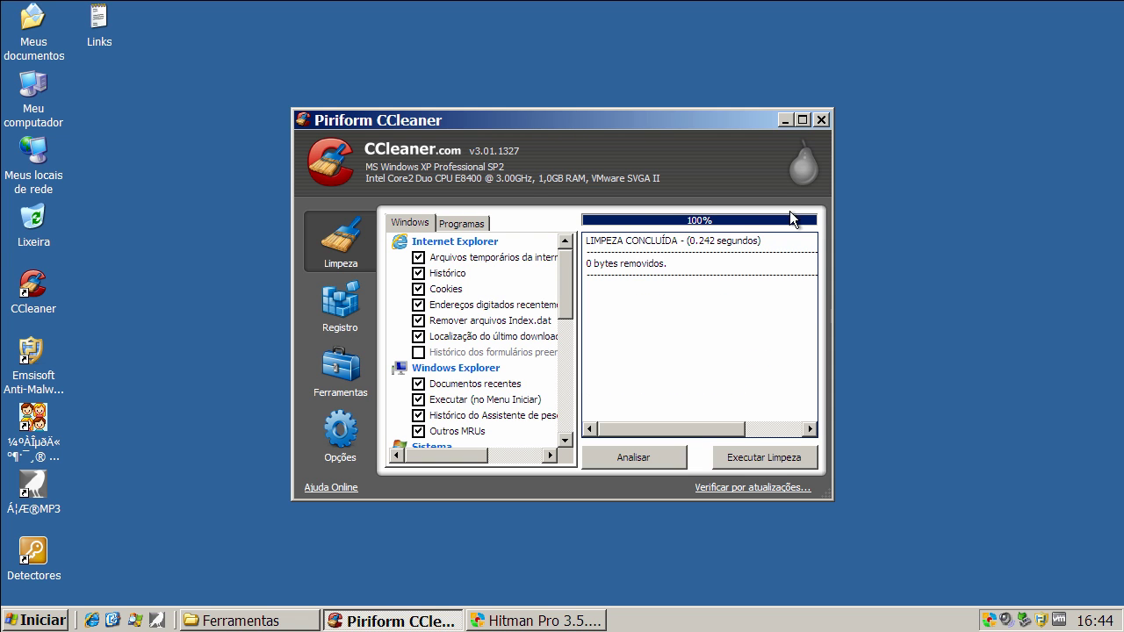
{"action": "left_click", "coordinate": [821, 121]}
{"action": "left_click", "coordinate": [391, 621]}
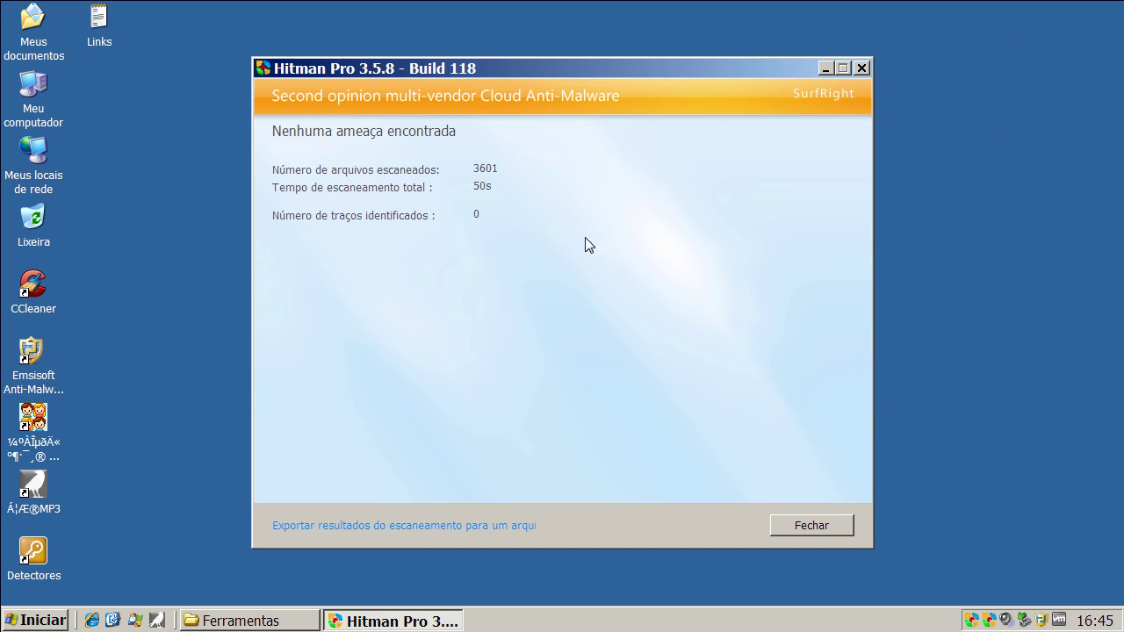
{"action": "left_click", "coordinate": [801, 524]}
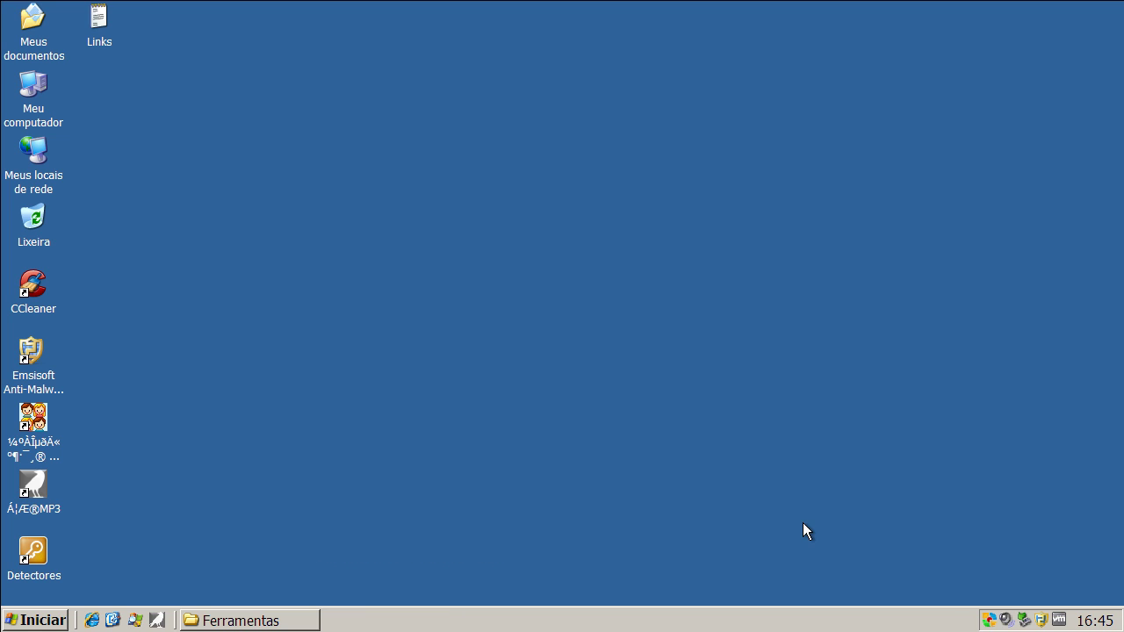
Launch Malwarebytes from the Ferramentas folder, accept the database update, run a Verificação Rápida scan, and exit the program.
{"action": "left_click", "coordinate": [316, 619]}
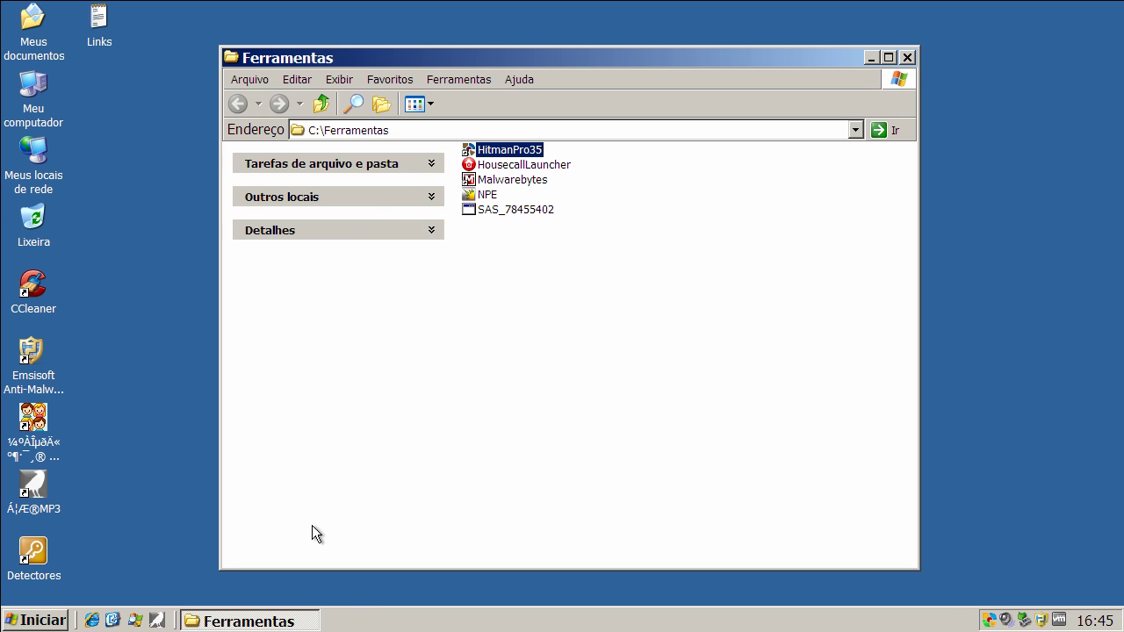
{"action": "double_click", "coordinate": [499, 181]}
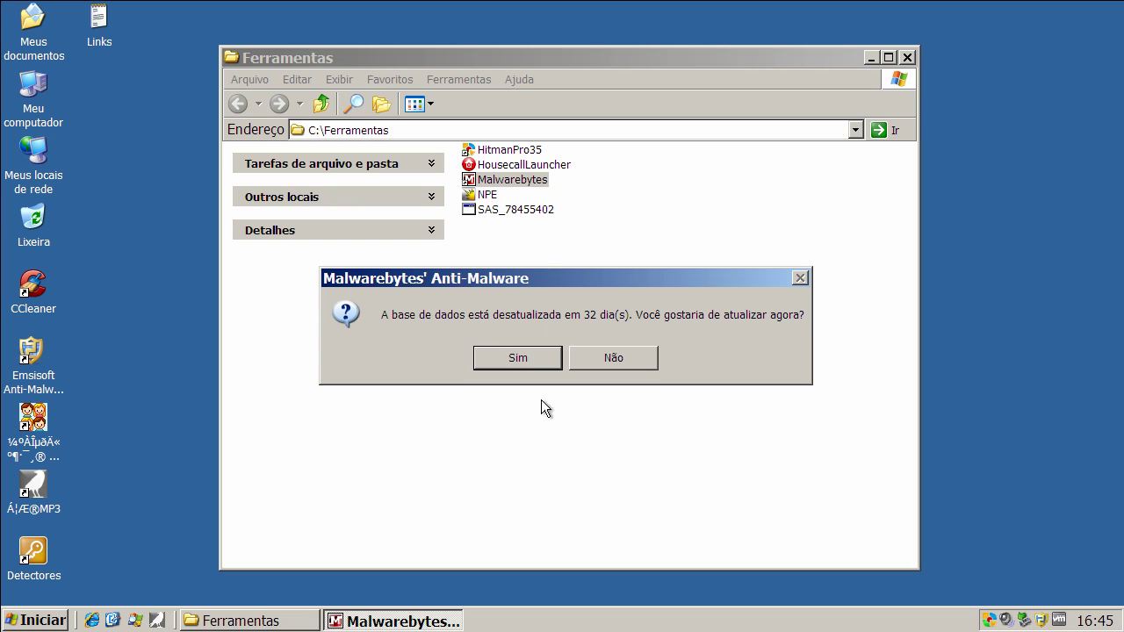
{"action": "left_click", "coordinate": [527, 364]}
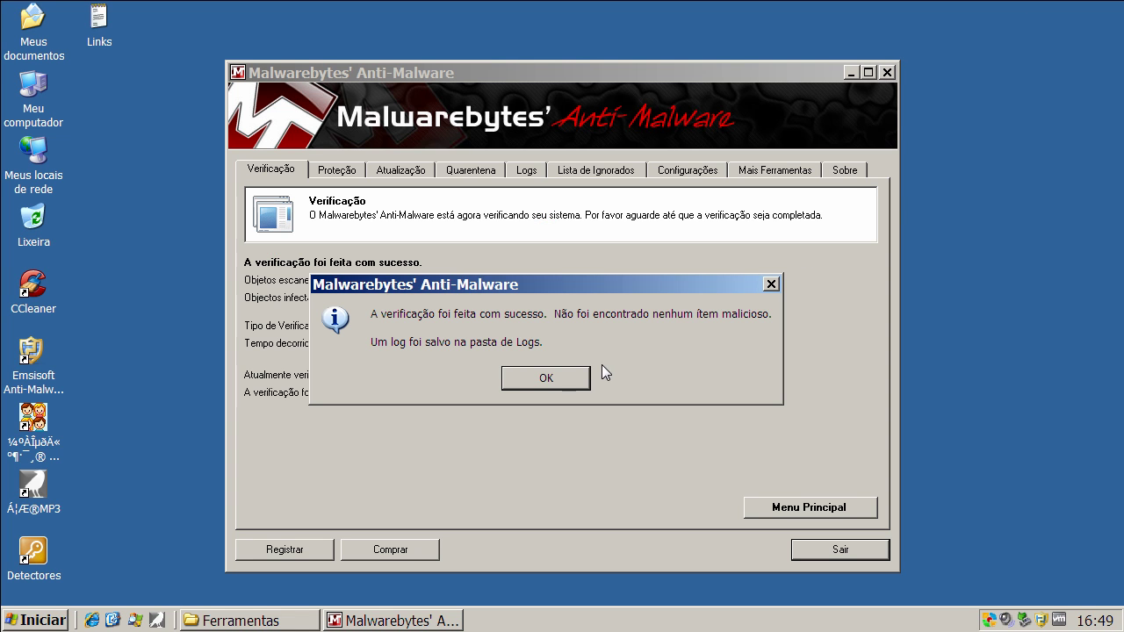
{"action": "left_click", "coordinate": [554, 379]}
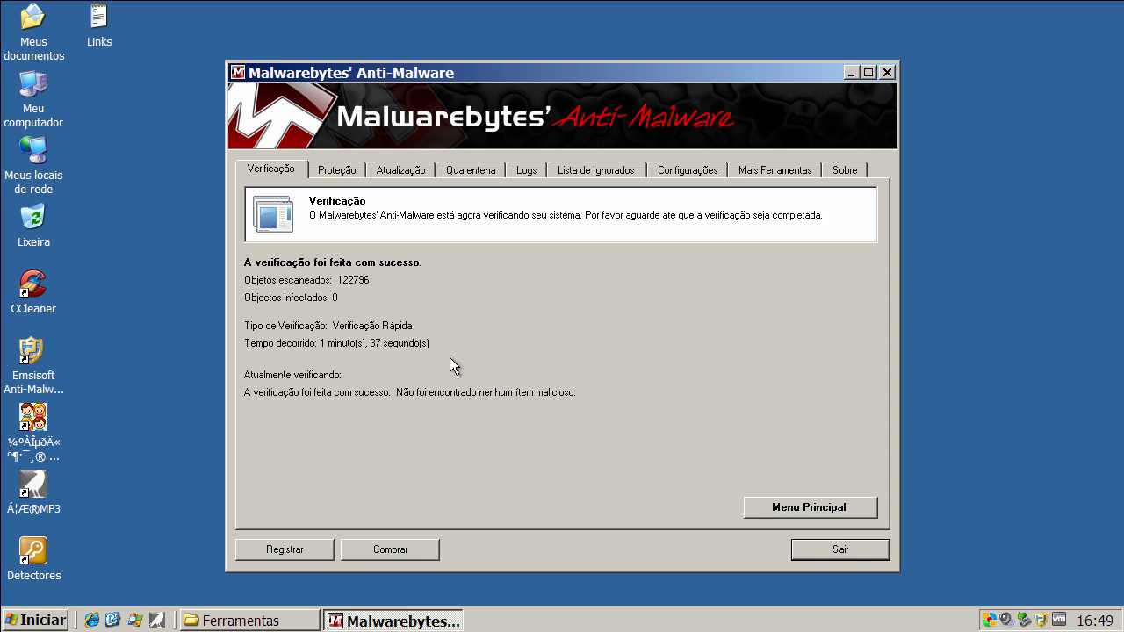
{"action": "left_click", "coordinate": [851, 552]}
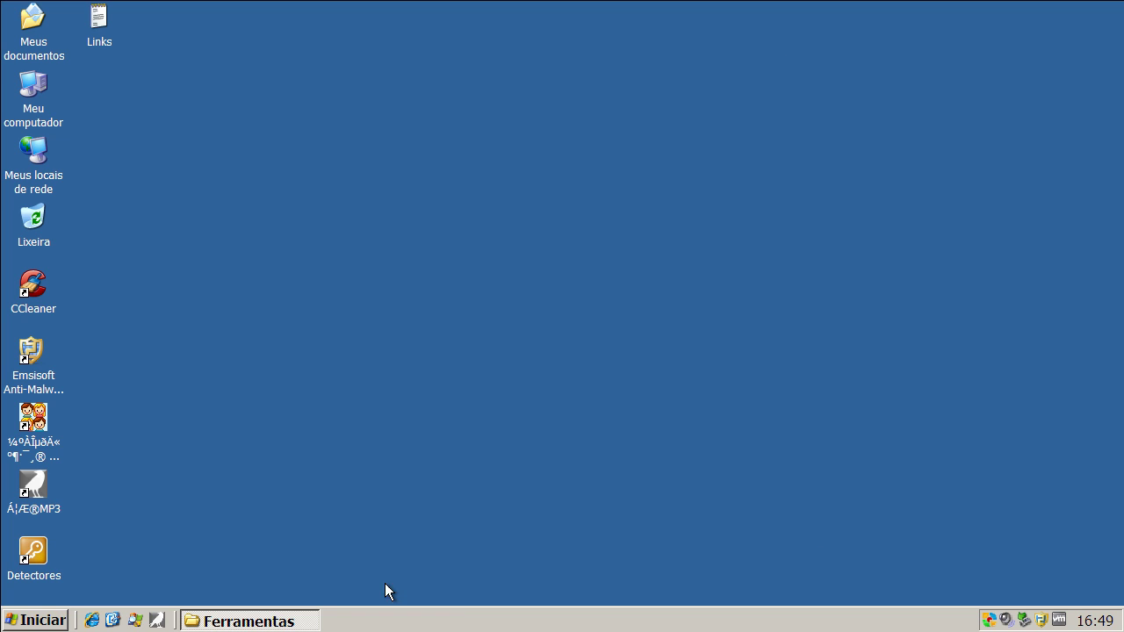
Launch SAS_78455402 from the Ferramentas folder, complete the SUPERAntiSpyware scan, and exit the program.
{"action": "left_click", "coordinate": [250, 621]}
{"action": "left_click", "coordinate": [524, 210]}
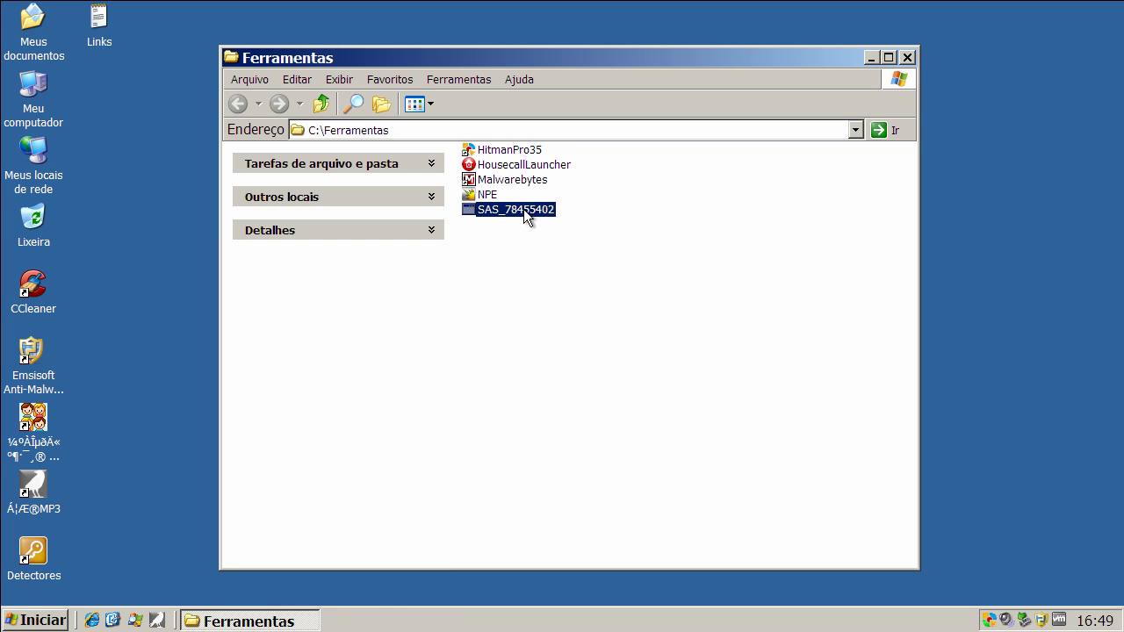
{"action": "right_click", "coordinate": [523, 209]}
{"action": "left_click", "coordinate": [555, 217]}
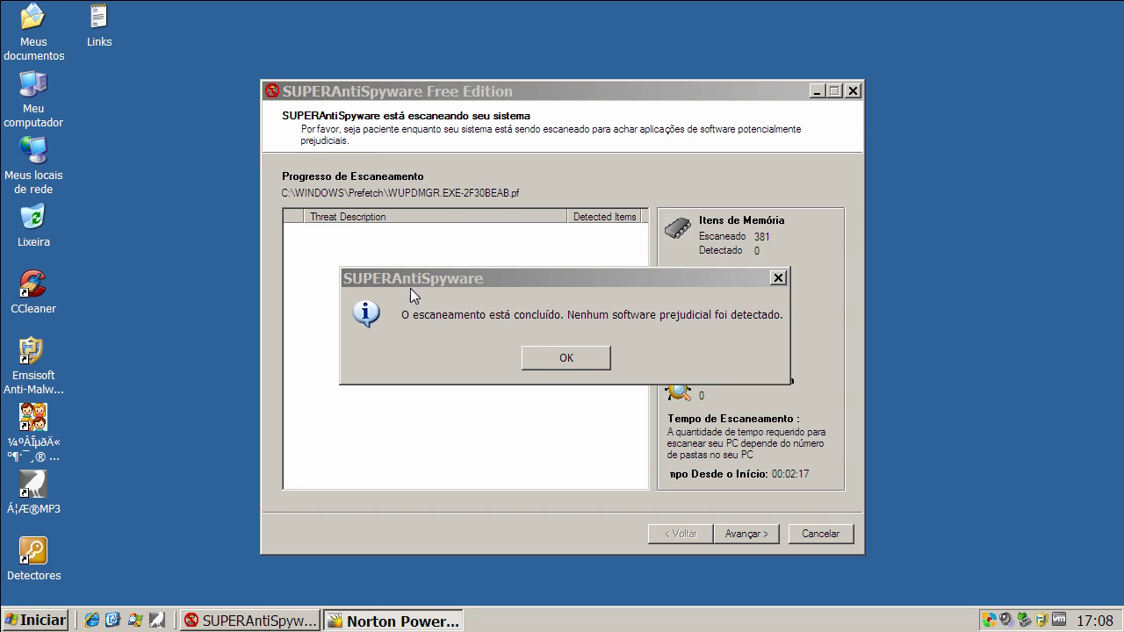
{"action": "left_click", "coordinate": [563, 361]}
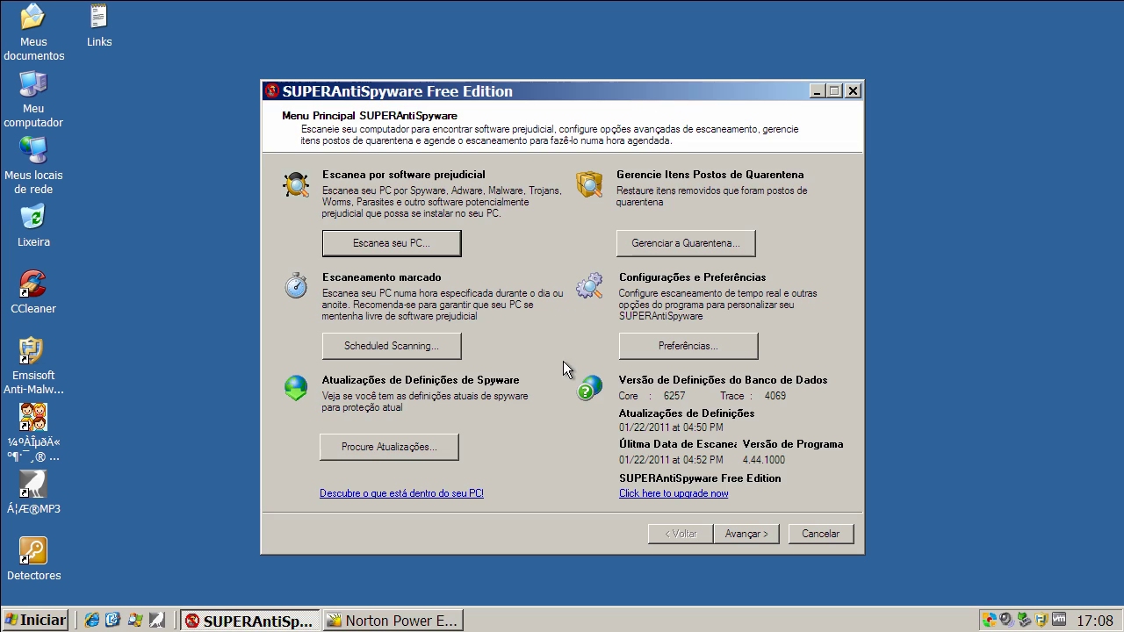
{"action": "left_click", "coordinate": [819, 534]}
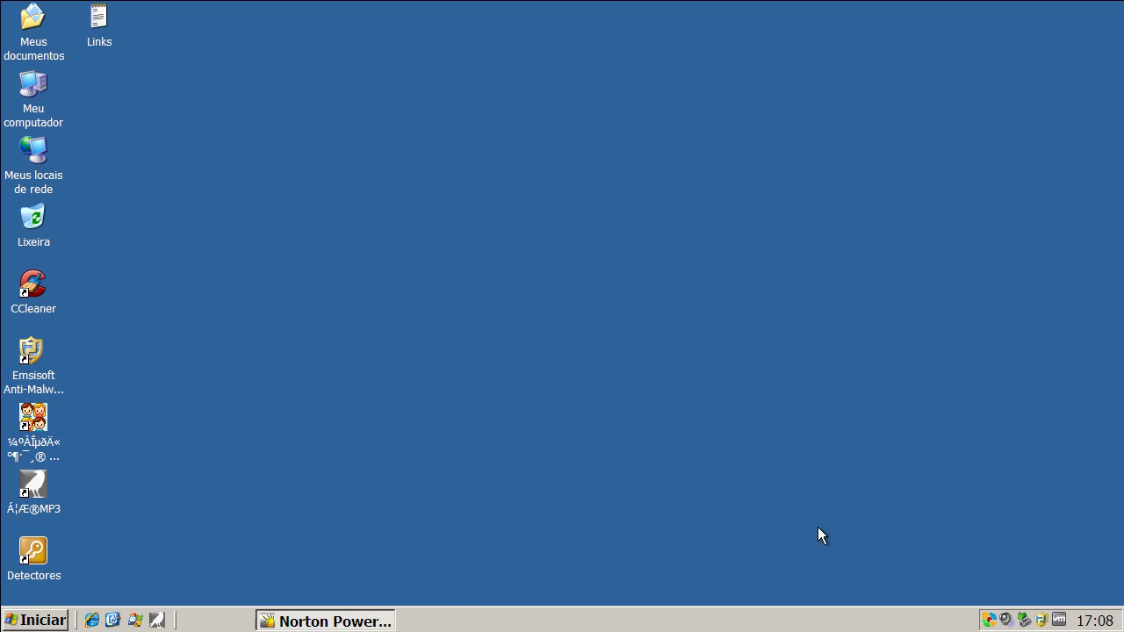
Switch to Norton Power Eraser, close its completed scan results, and bring up Emsisoft Anti-Malware's protection status.
{"action": "left_click", "coordinate": [272, 622]}
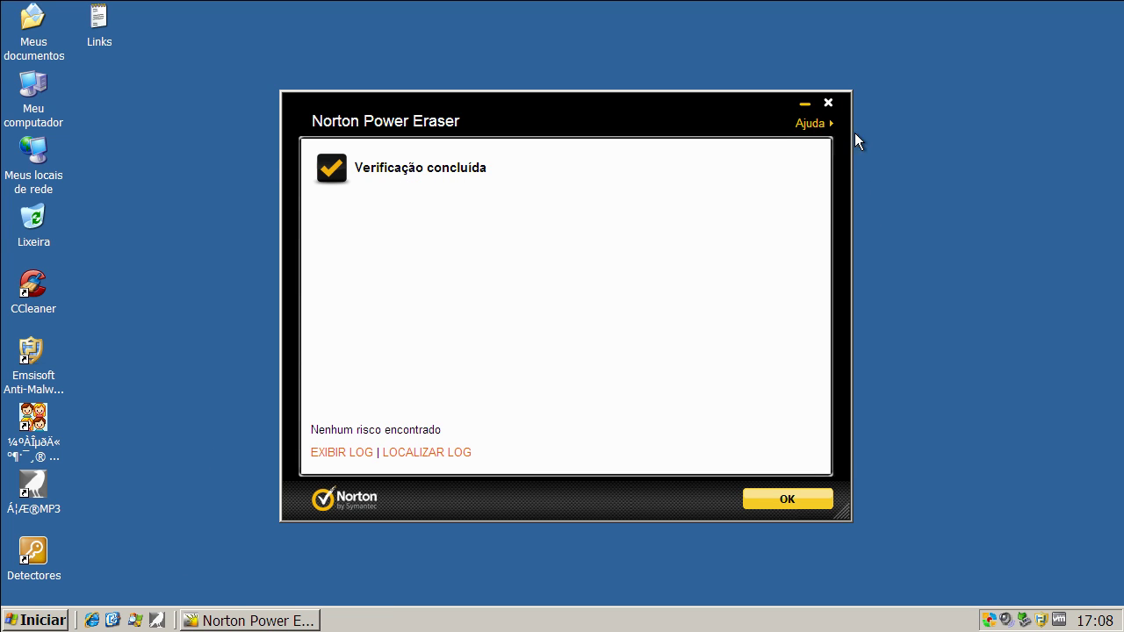
{"action": "left_click", "coordinate": [828, 104]}
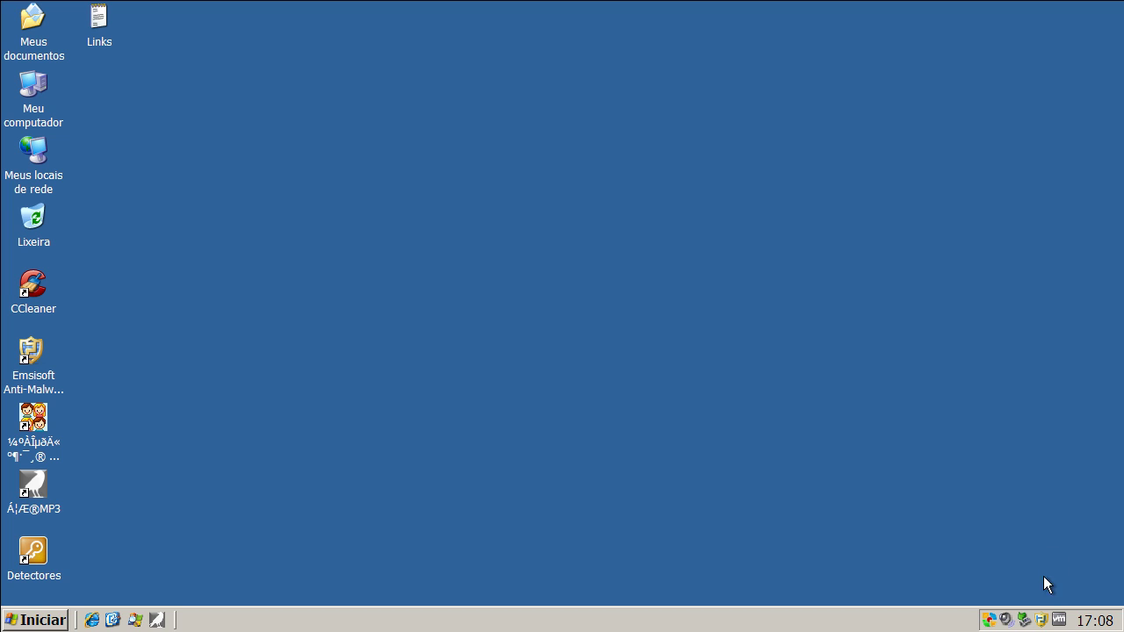
{"action": "double_click", "coordinate": [1057, 620]}
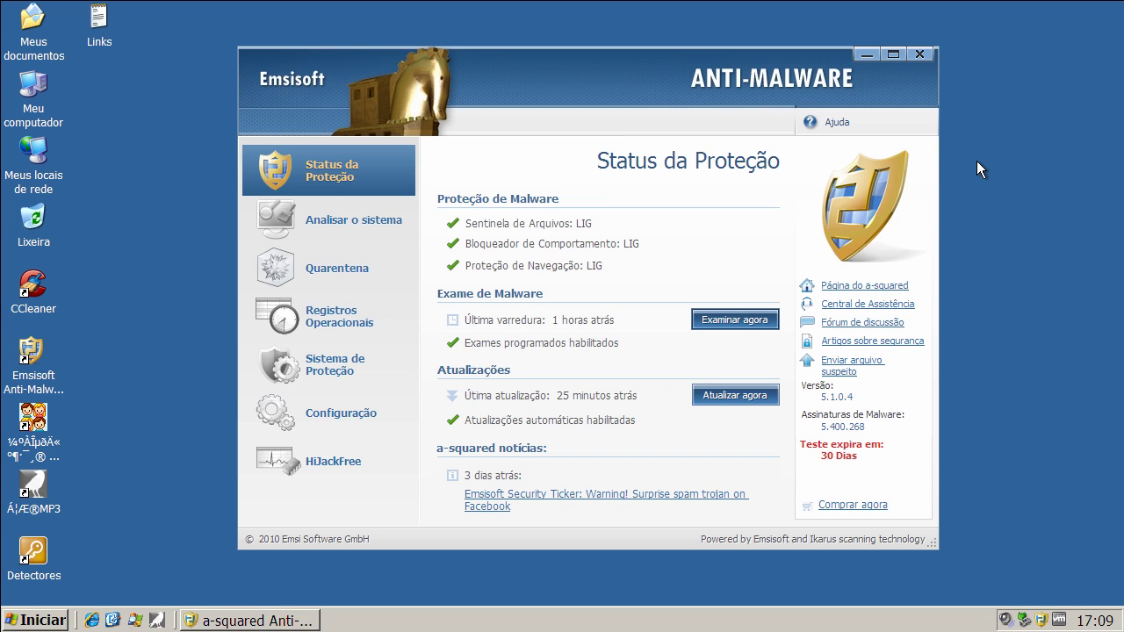
Check the desktop shortcut with the cartoon children icon by opening it, decline the Coreano language pack installations, and close the browser.
{"action": "left_click", "coordinate": [47, 424]}
{"action": "left_click", "coordinate": [40, 496]}
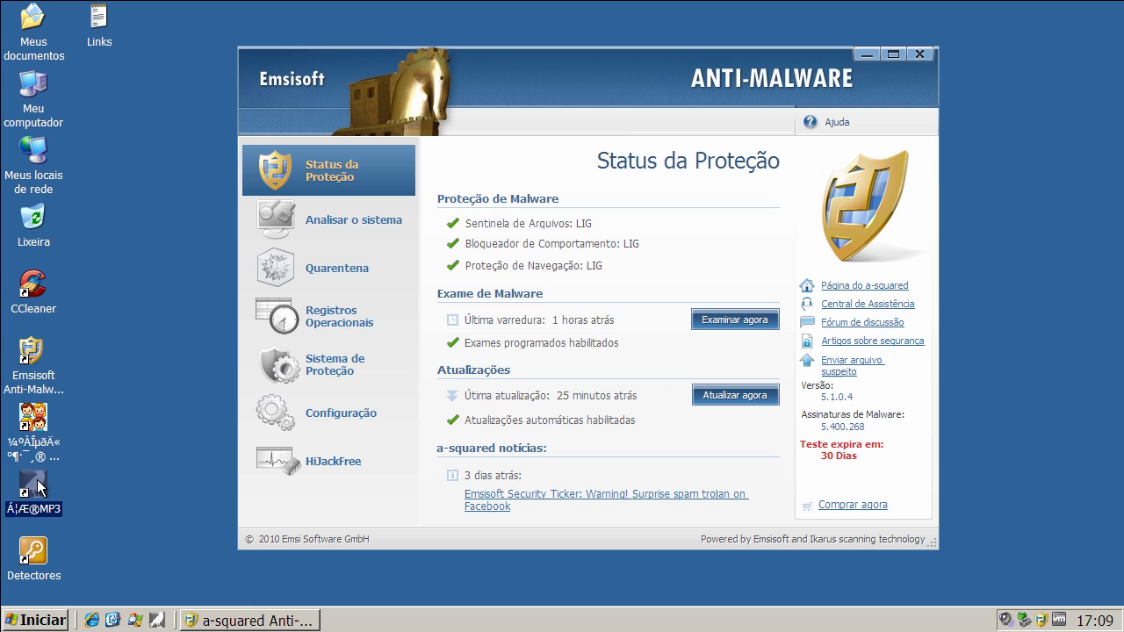
{"action": "double_click", "coordinate": [39, 421]}
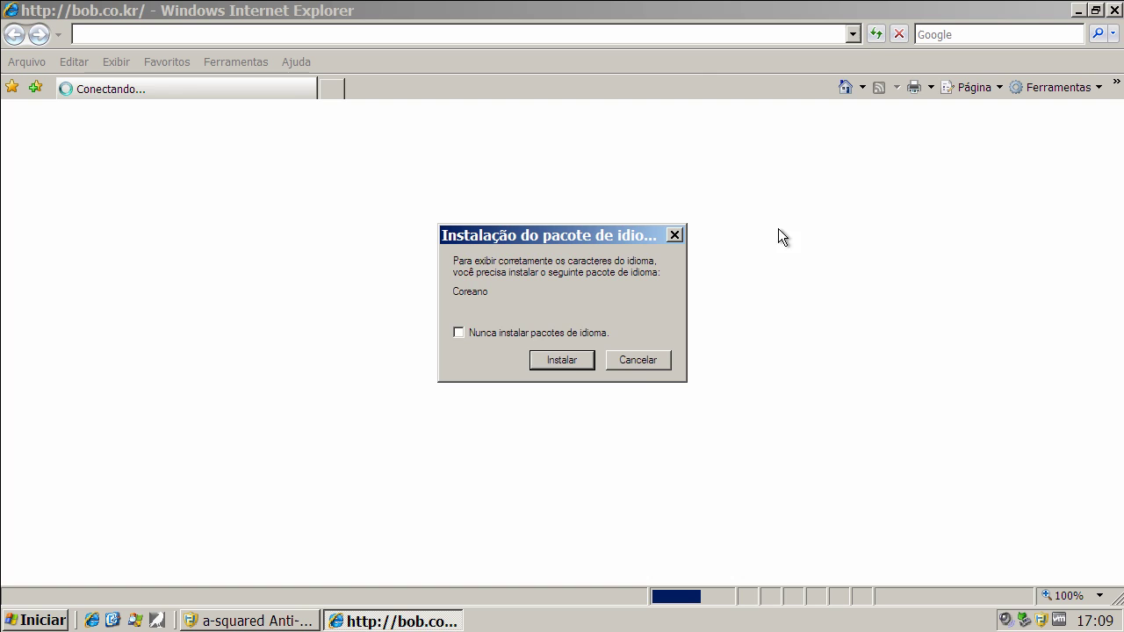
{"action": "left_click", "coordinate": [636, 362]}
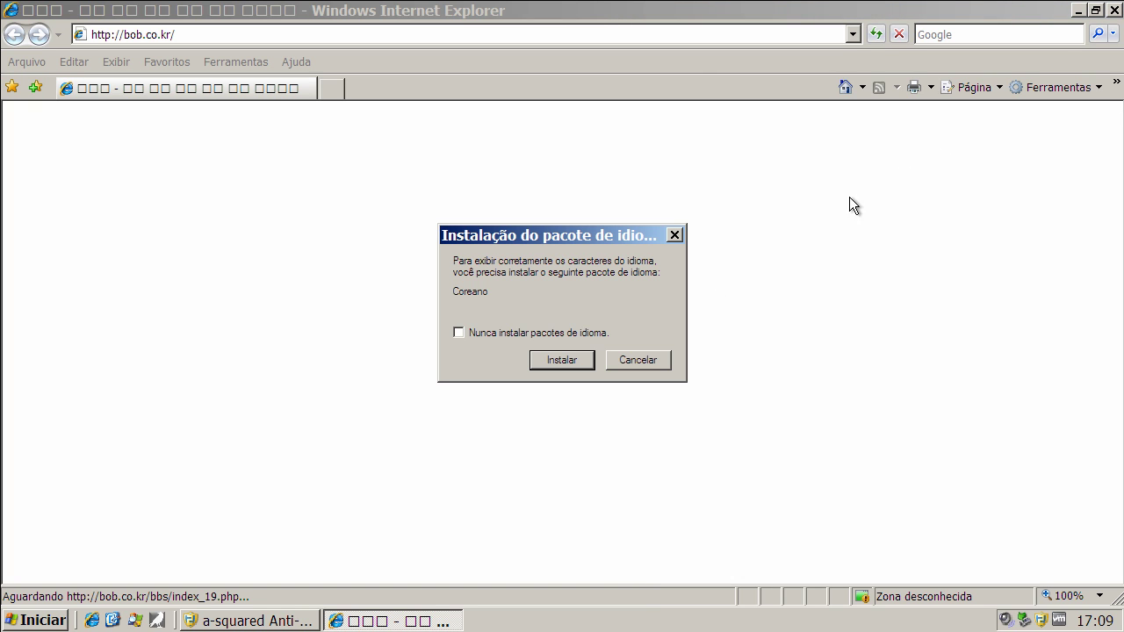
{"action": "left_click", "coordinate": [663, 351]}
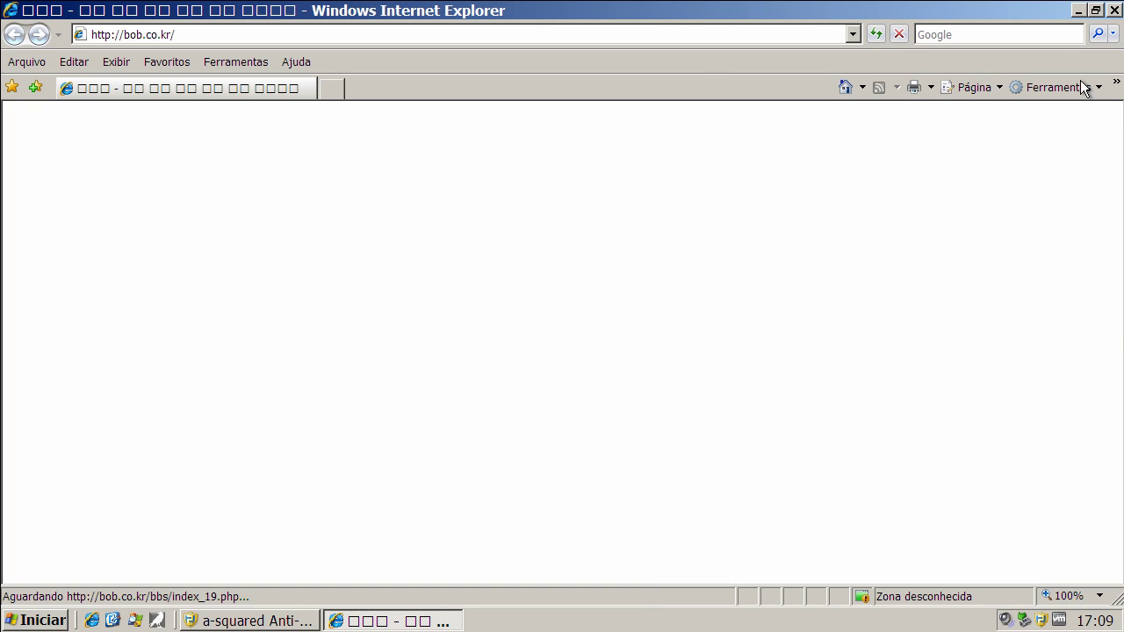
{"action": "left_click", "coordinate": [1115, 11]}
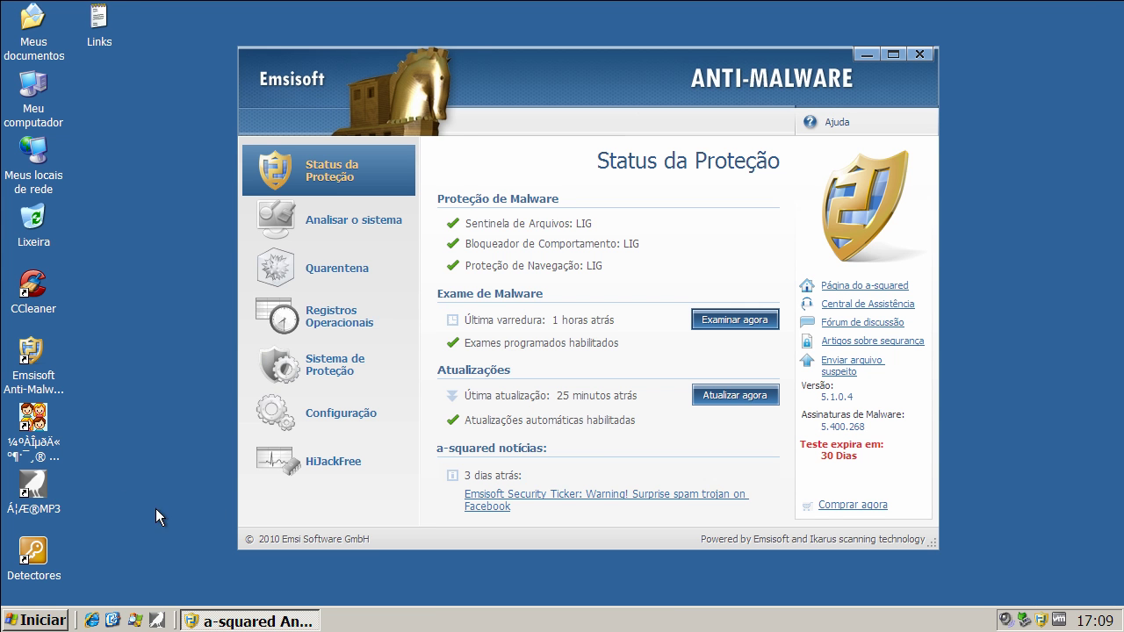
Check where the MP3 desktop shortcut leads, close its browser window, and return to Emsisoft Anti-Malware.
{"action": "double_click", "coordinate": [36, 496]}
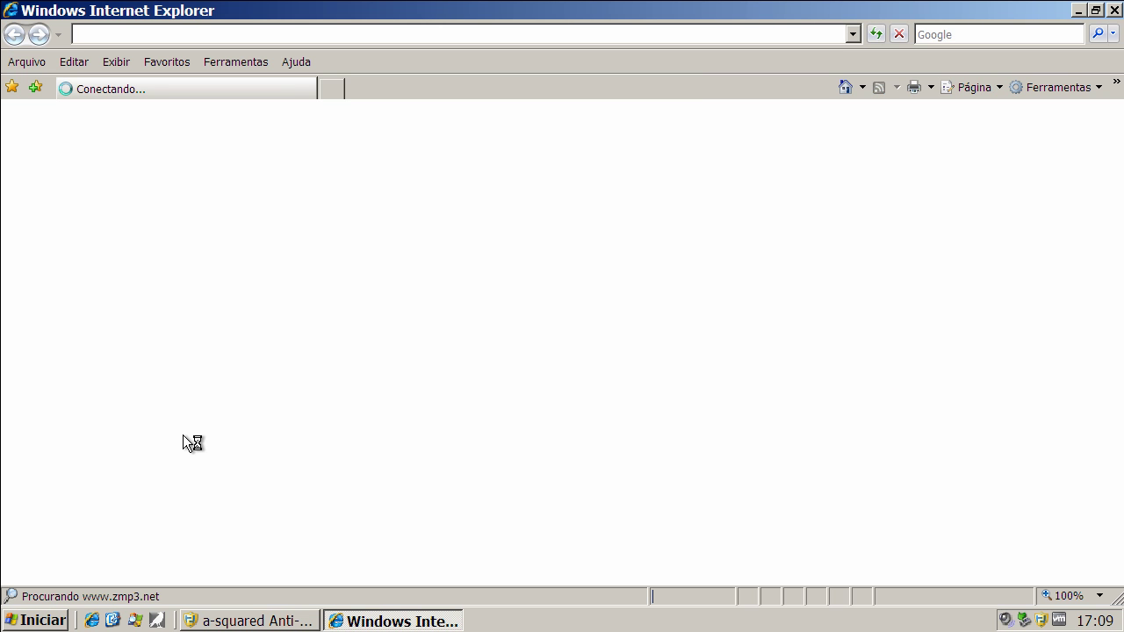
{"action": "left_click", "coordinate": [1113, 10]}
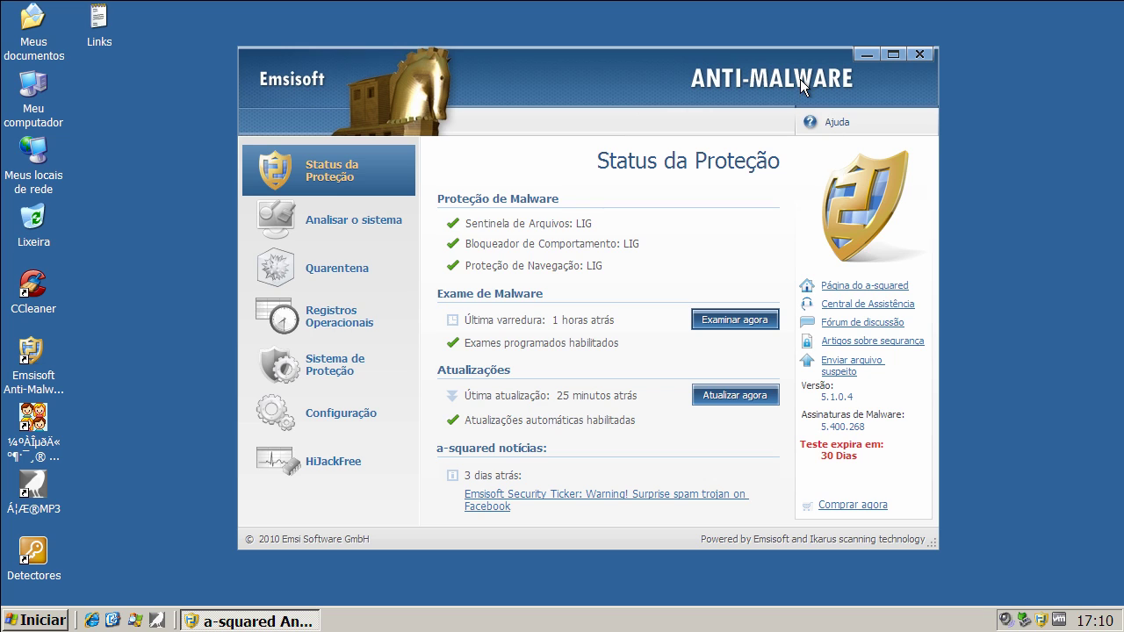
{"action": "left_click_drag", "start_coordinate": [800, 79], "coordinate": [811, 83]}
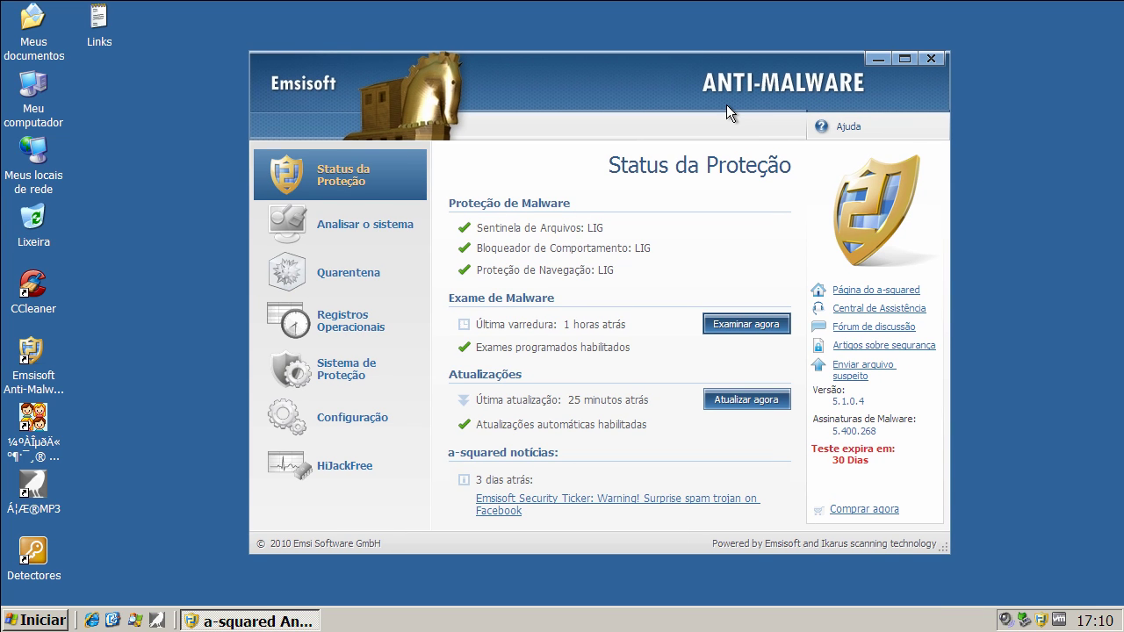